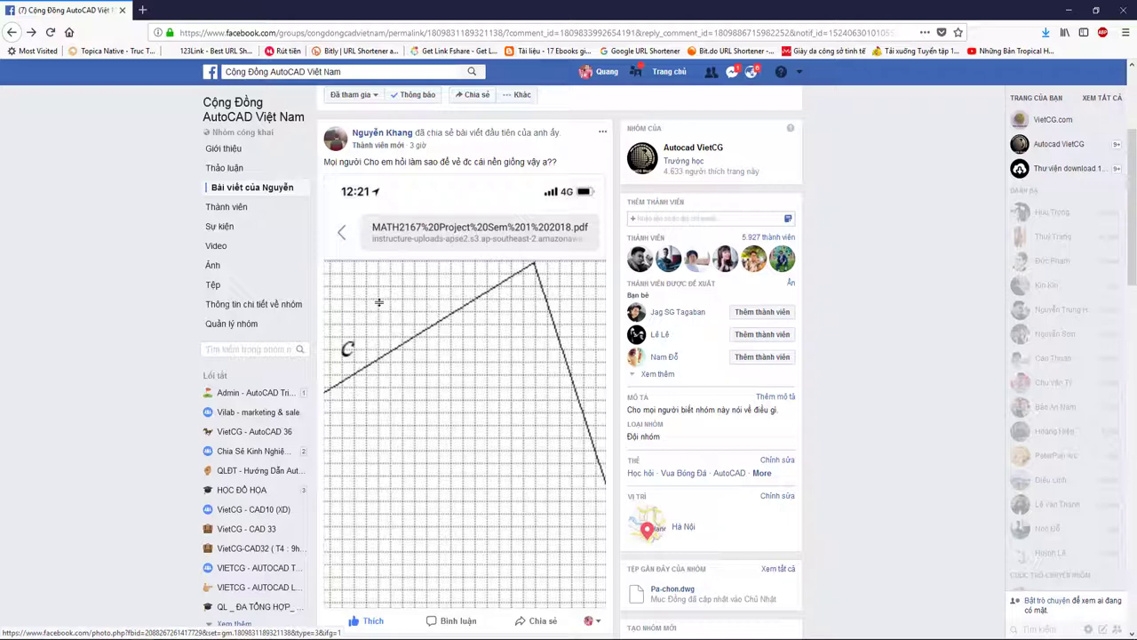
scroll(384, 256, "up", 3)
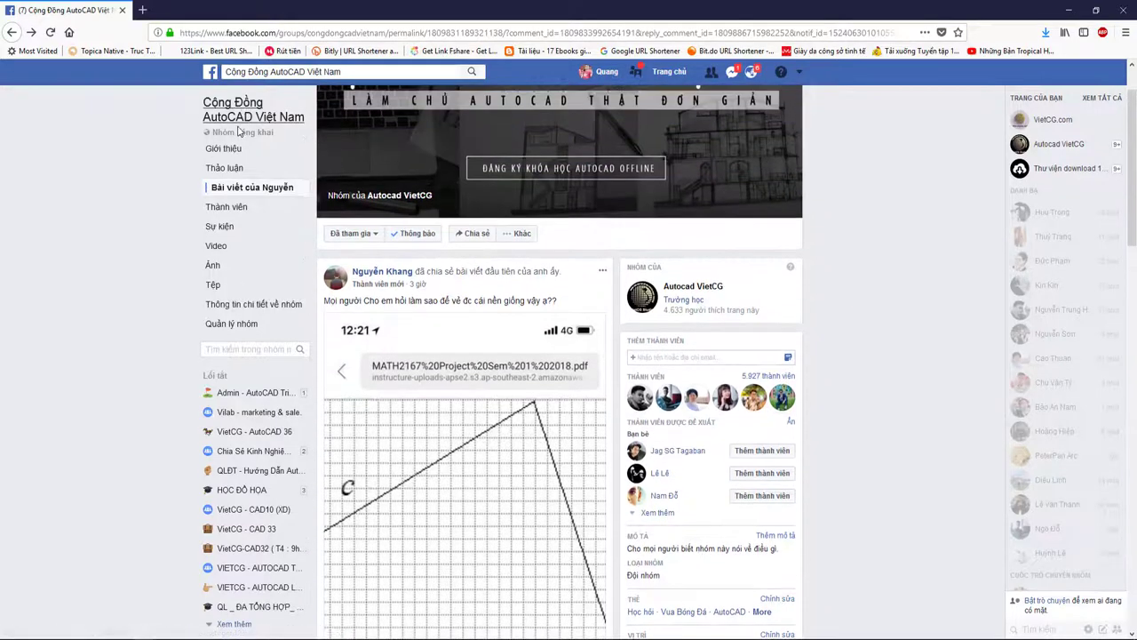
scroll(436, 187, "up", 1)
scroll(338, 227, "down", 3)
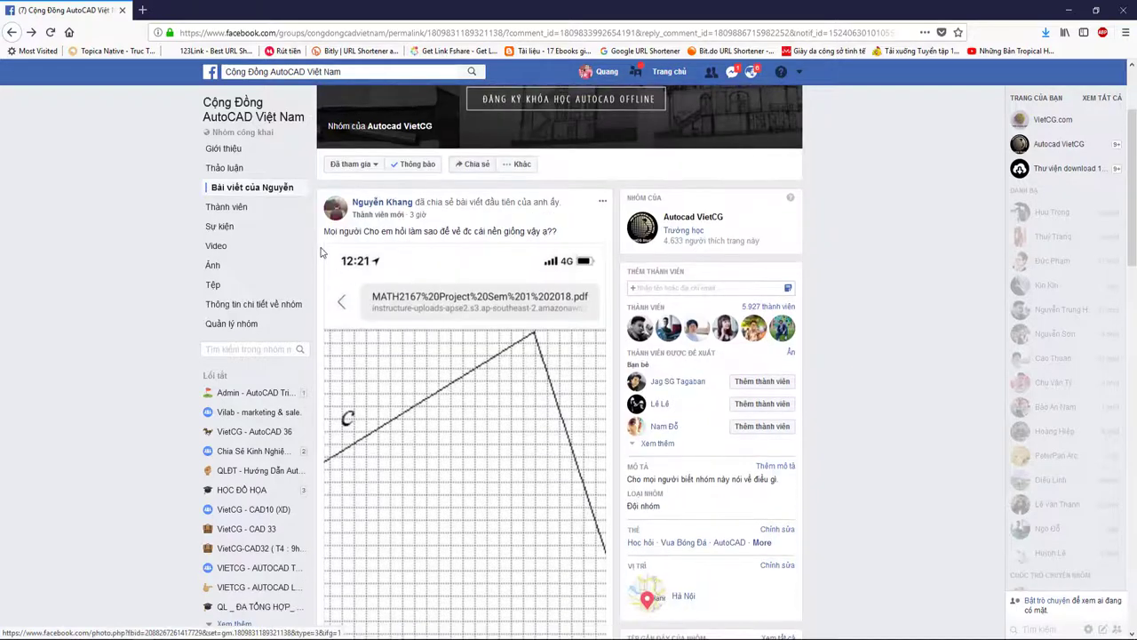
left_click_drag(334, 228, 565, 232)
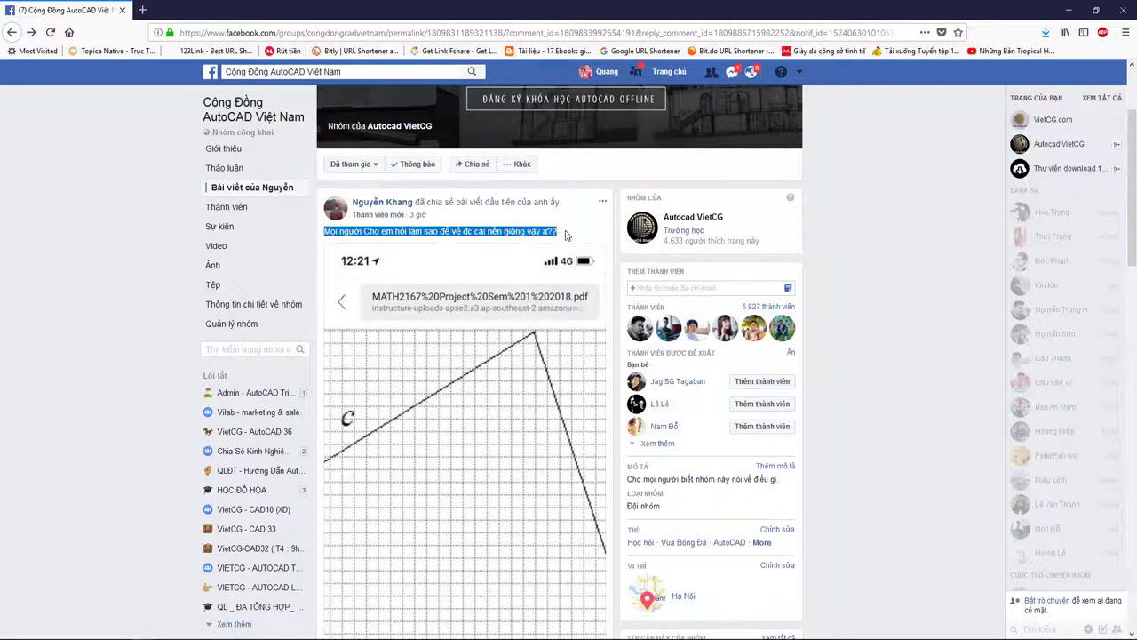
scroll(511, 270, "down", 1)
scroll(506, 275, "down", 1)
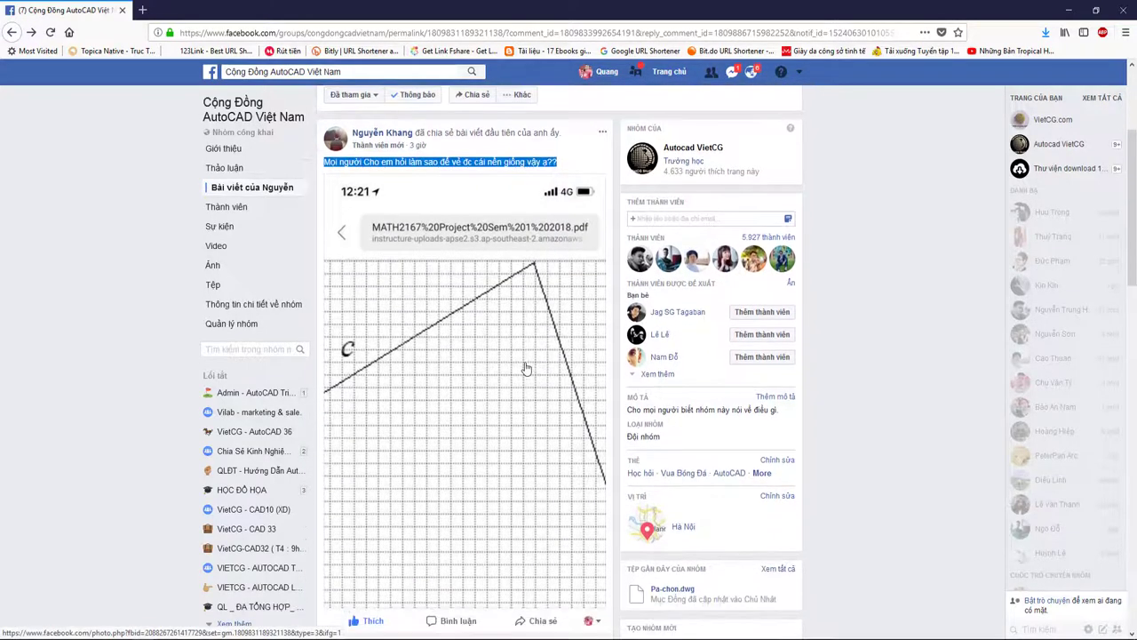
scroll(498, 285, "down", 1)
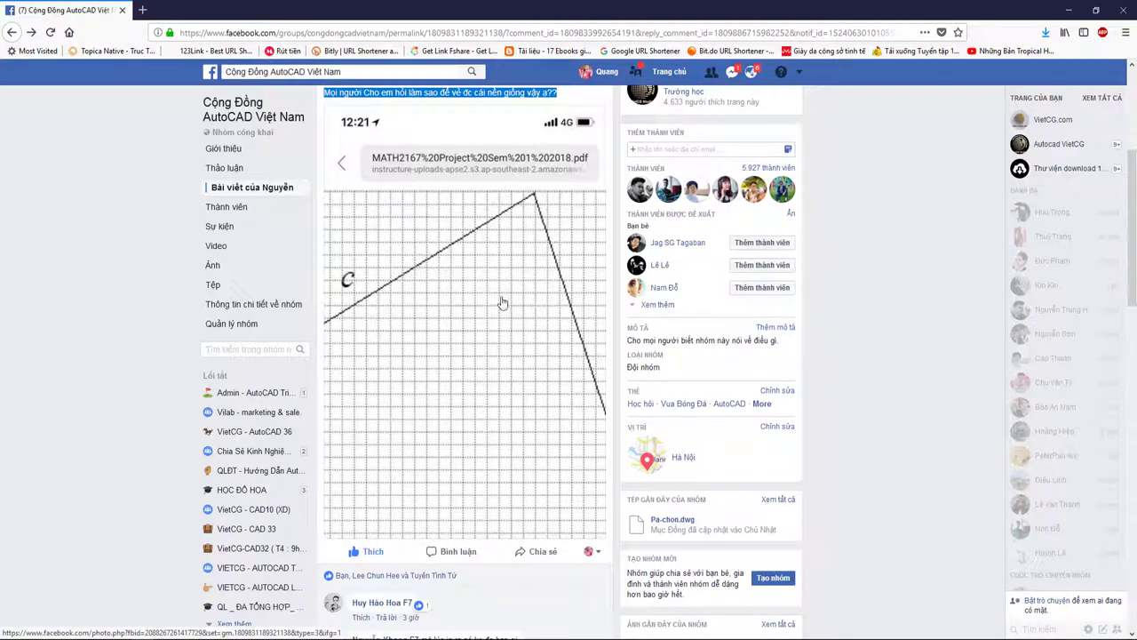
scroll(474, 365, "up", 1)
left_click(474, 334)
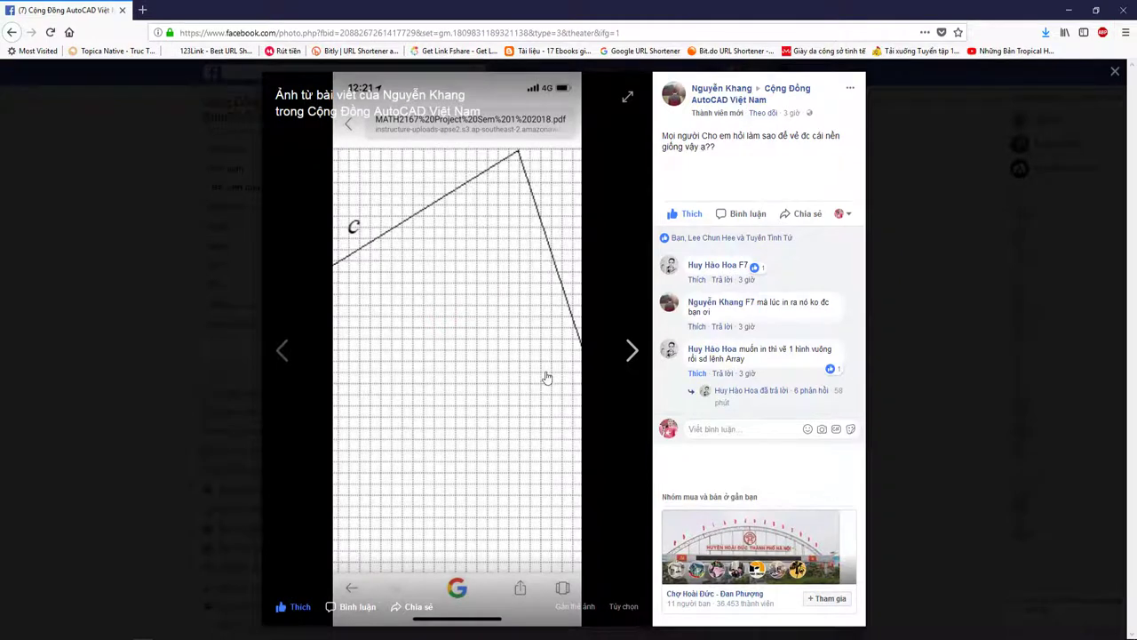
left_click(914, 139)
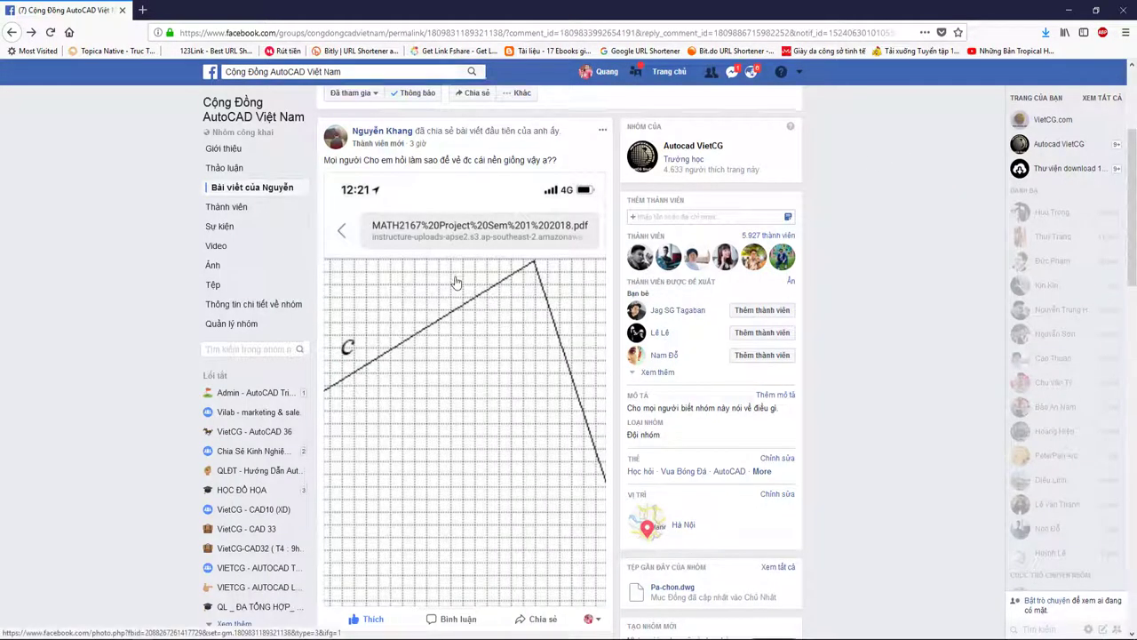
scroll(456, 283, "down", 1)
scroll(485, 268, "up", 1)
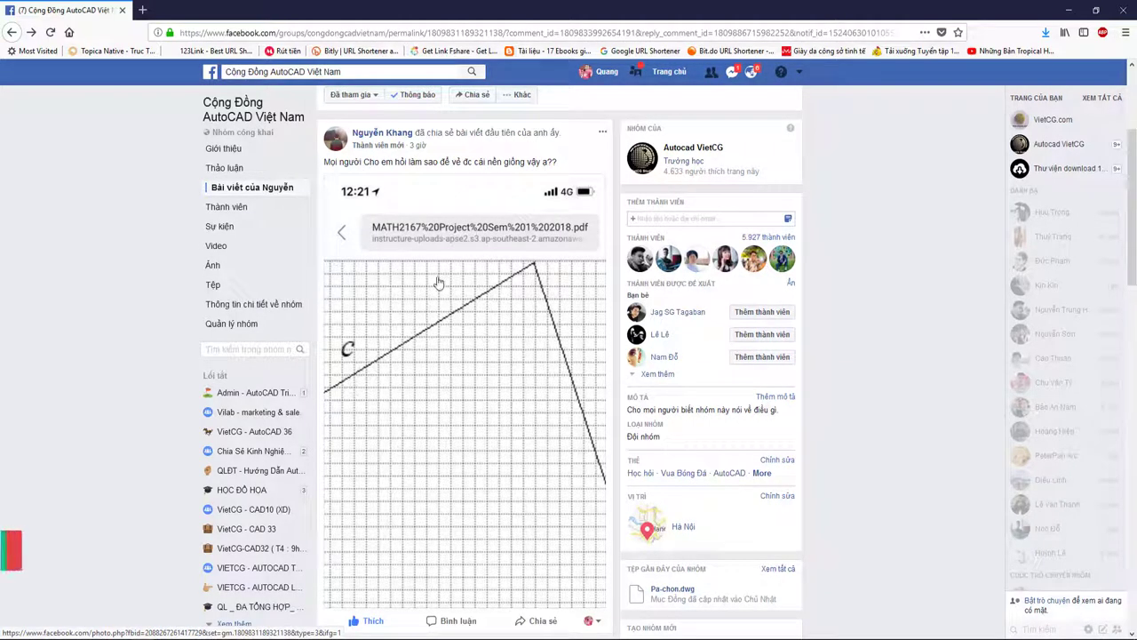
scroll(444, 286, "down", 1)
scroll(427, 289, "up", 1)
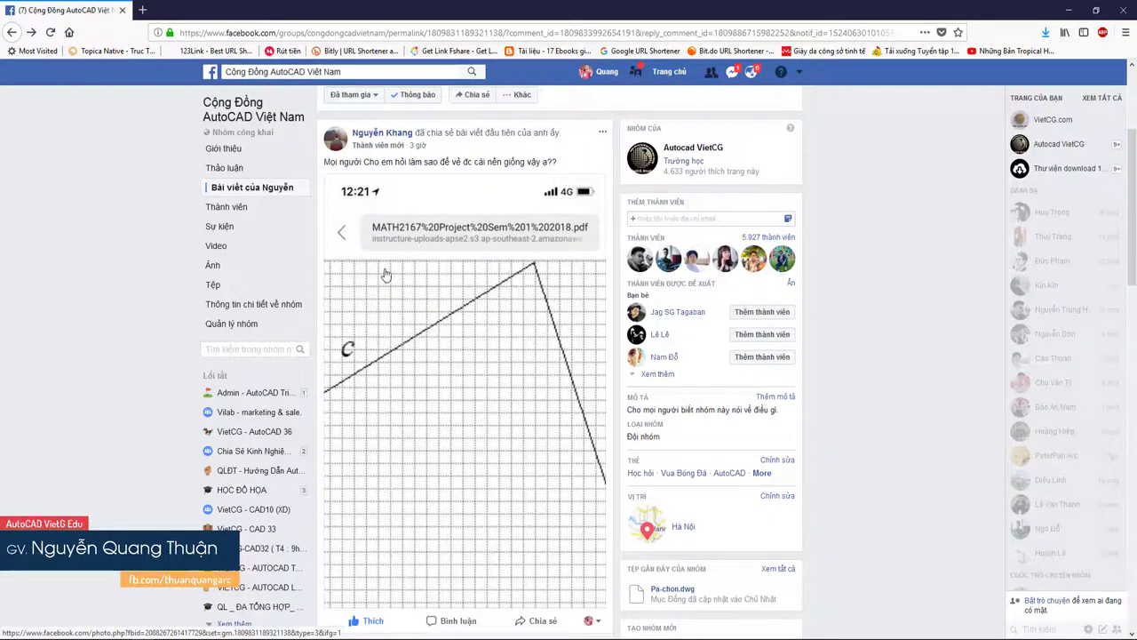
scroll(377, 282, "down", 1)
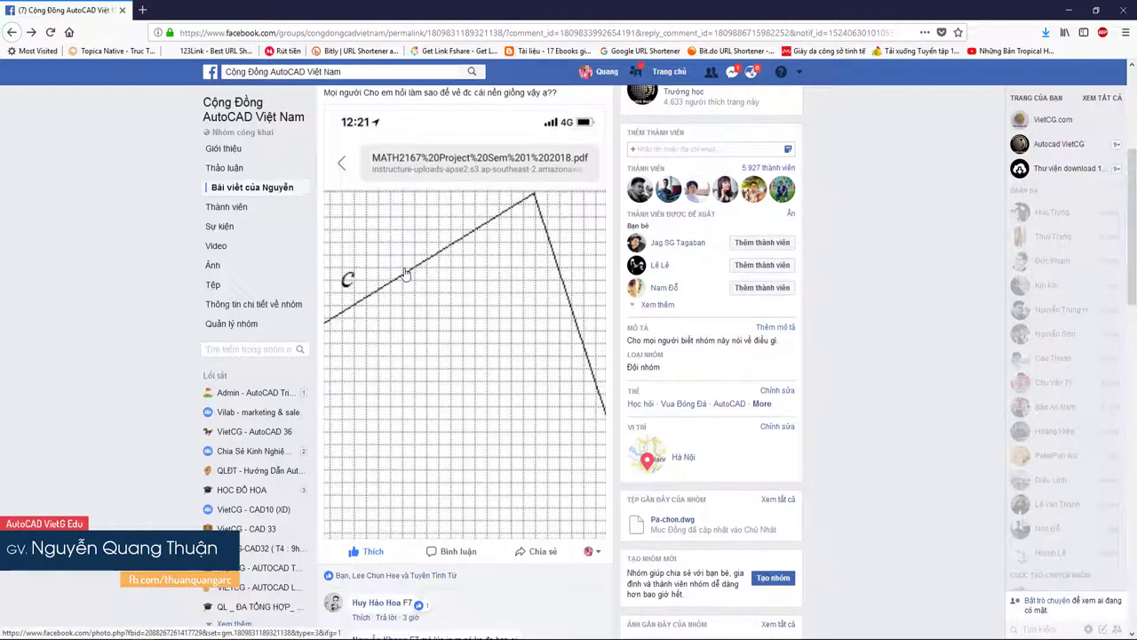
scroll(409, 276, "down", 2)
scroll(459, 418, "down", 1)
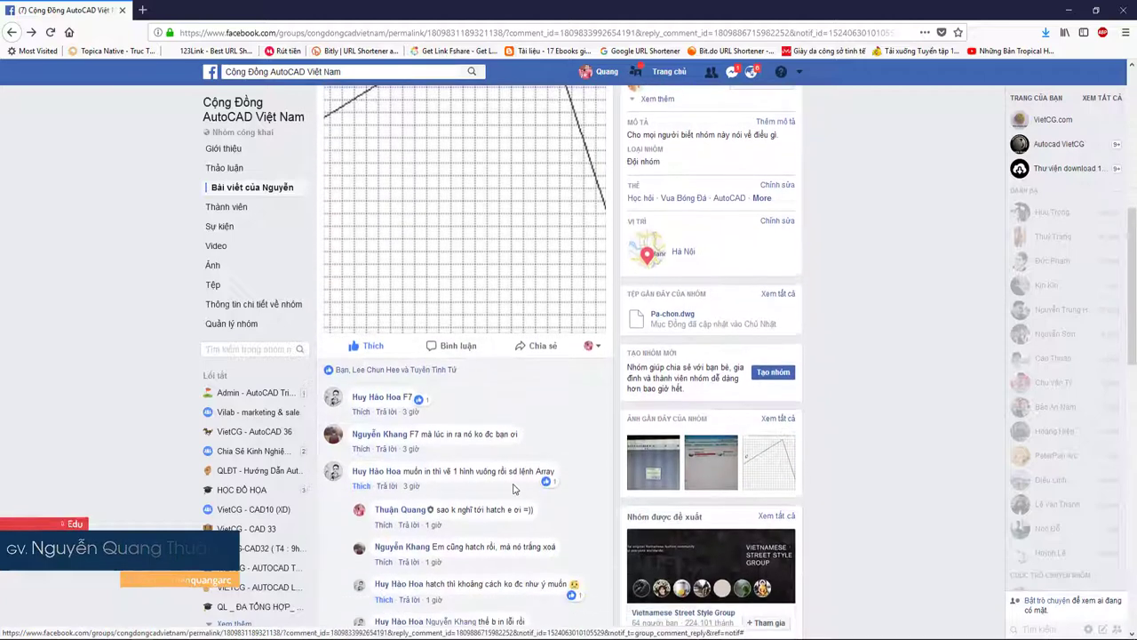
double_click(540, 468)
scroll(451, 325, "up", 2)
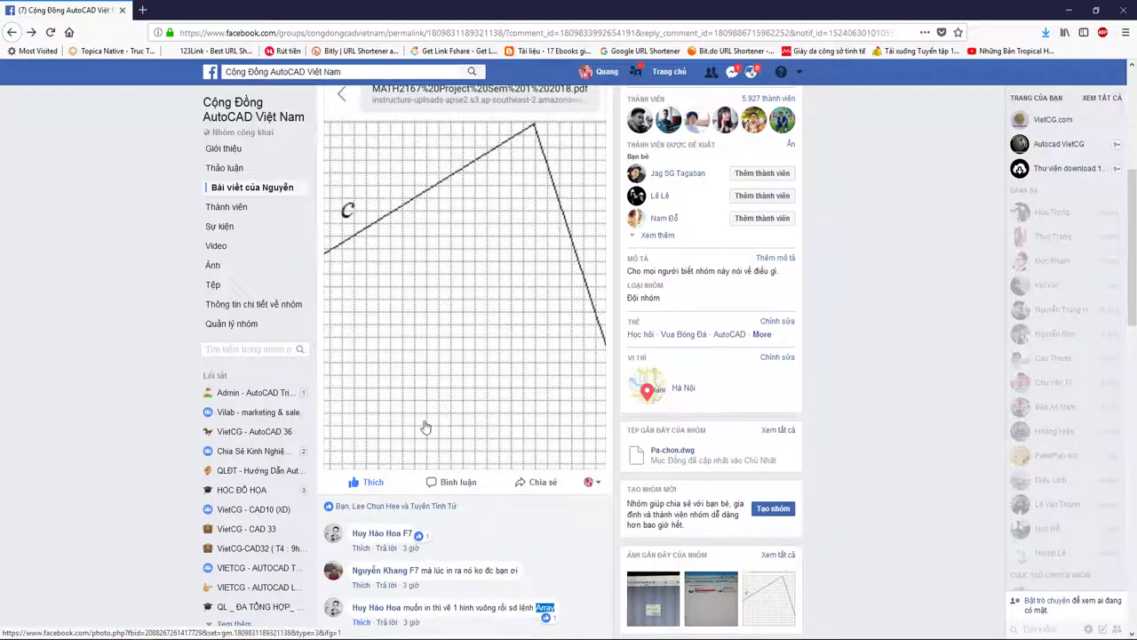
scroll(457, 348, "down", 3)
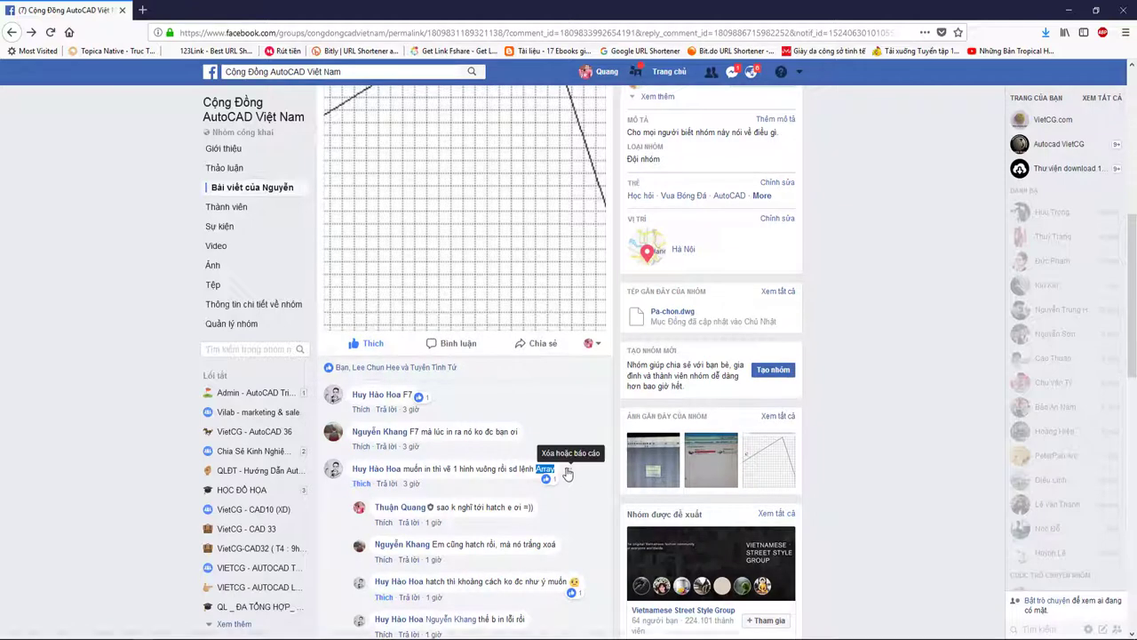
scroll(433, 270, "up", 3)
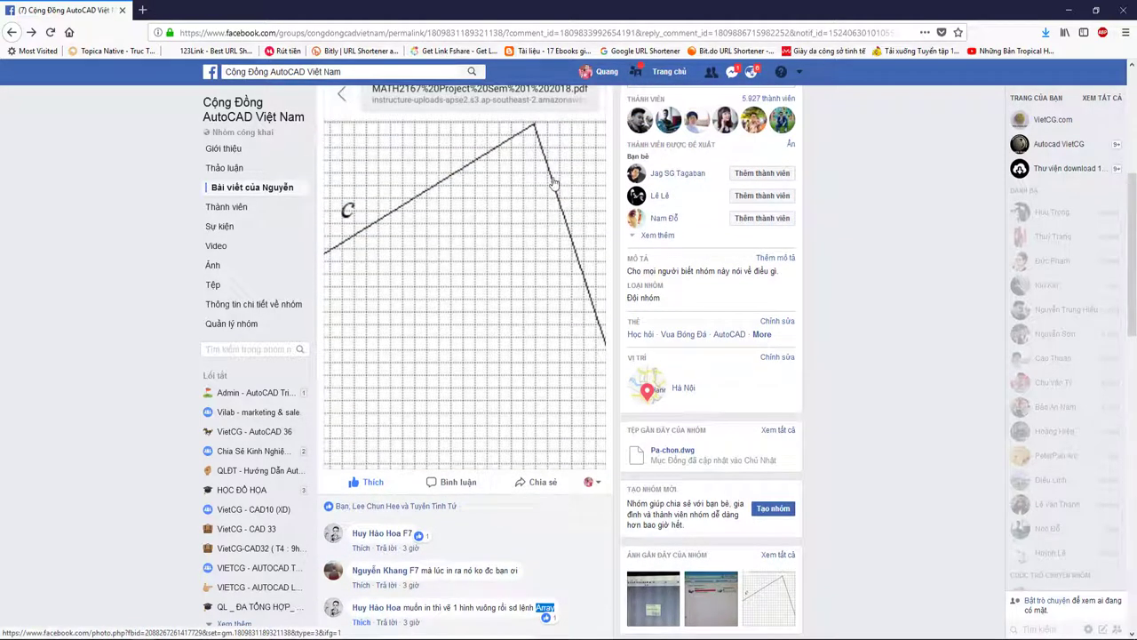
left_click(787, 270)
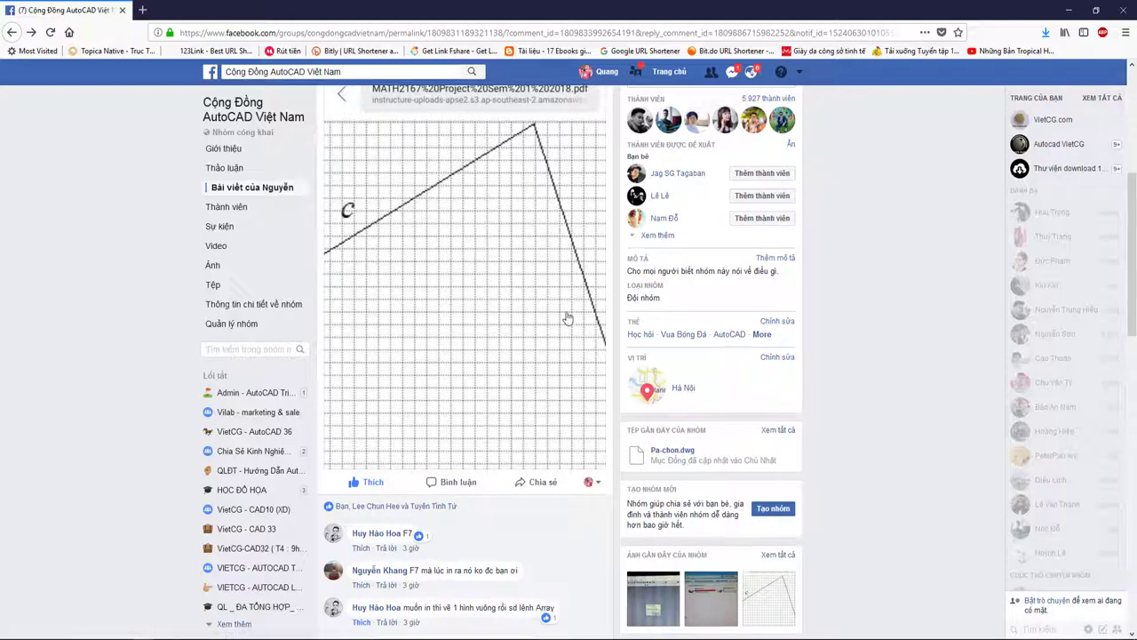
scroll(546, 354, "down", 2)
scroll(476, 414, "up", 3)
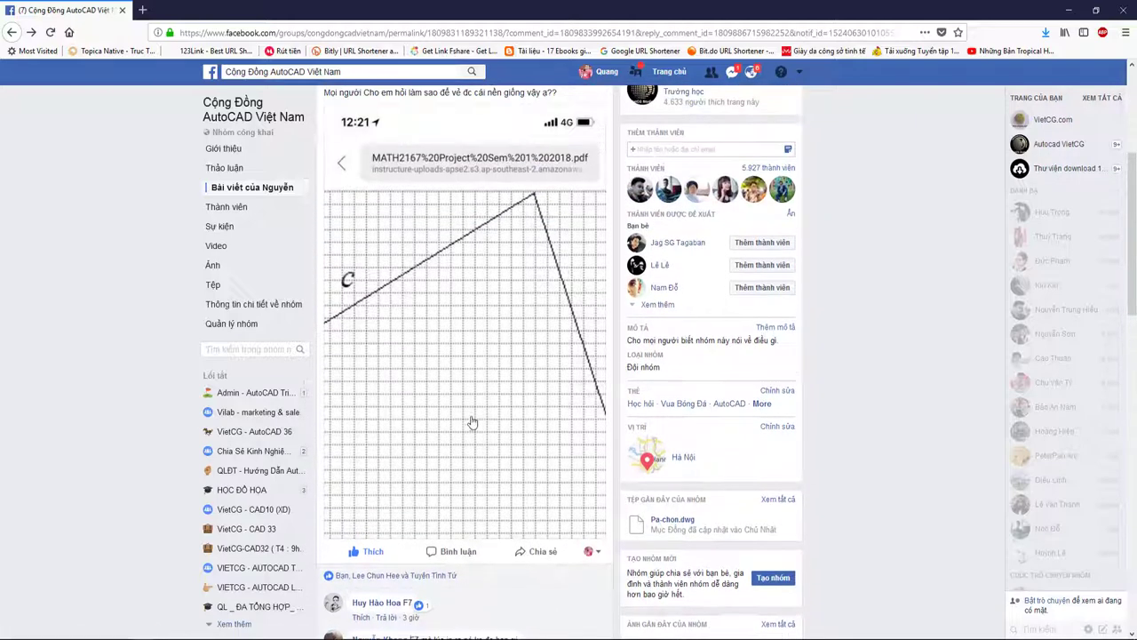
scroll(476, 405, "up", 2)
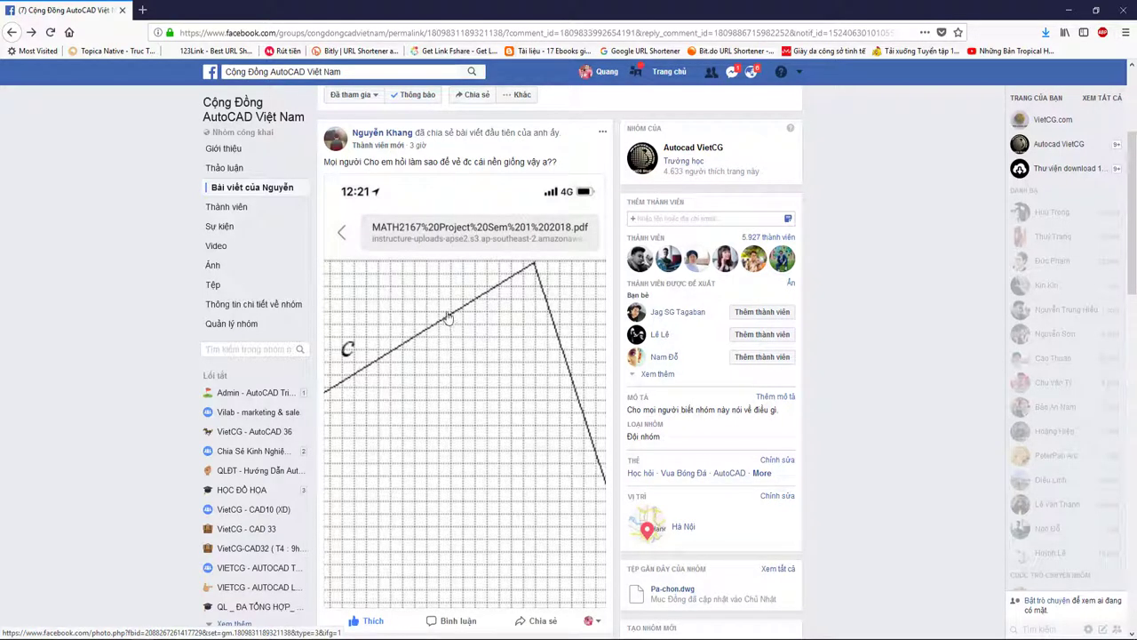
scroll(467, 319, "down", 2)
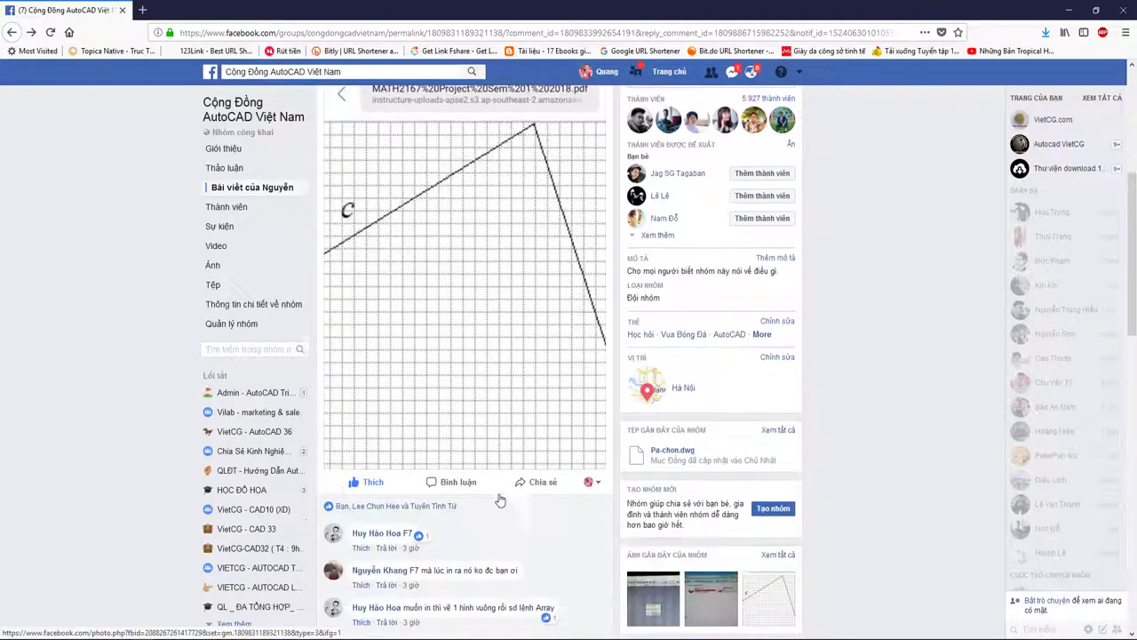
scroll(445, 524, "down", 1)
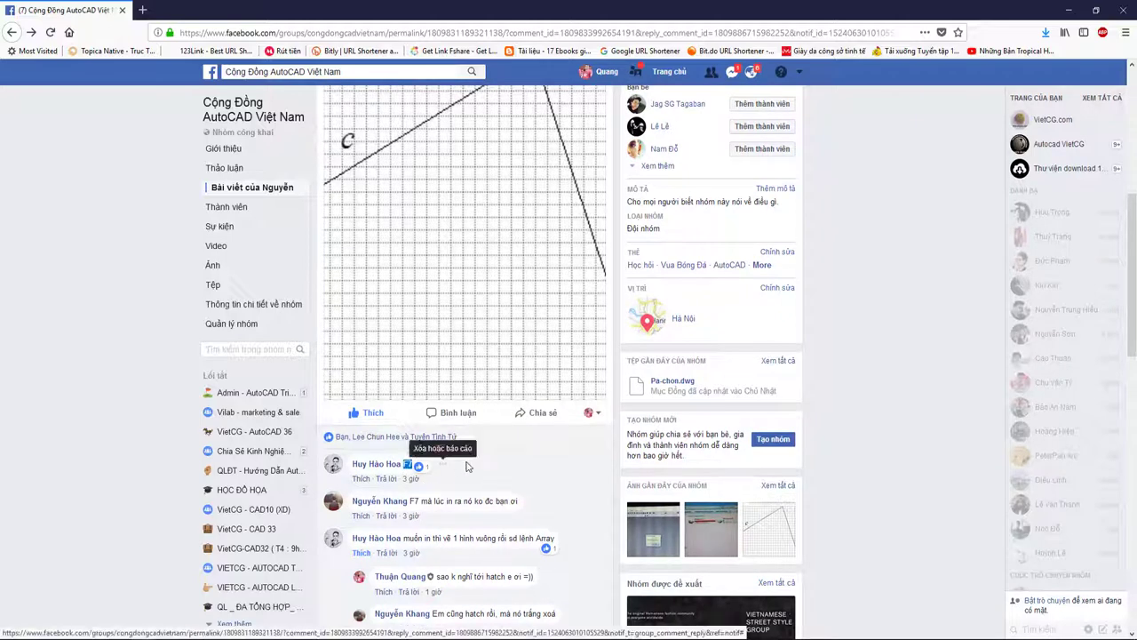
mouse_move(420, 466)
scroll(445, 305, "up", 2)
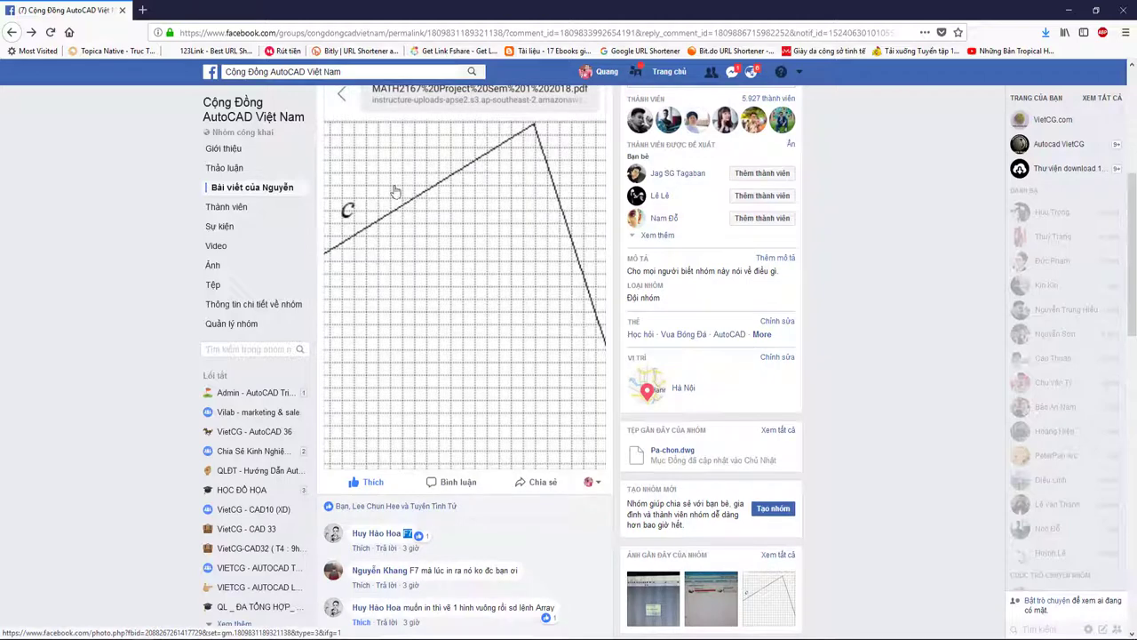
scroll(449, 403, "down", 3)
scroll(480, 391, "down", 1)
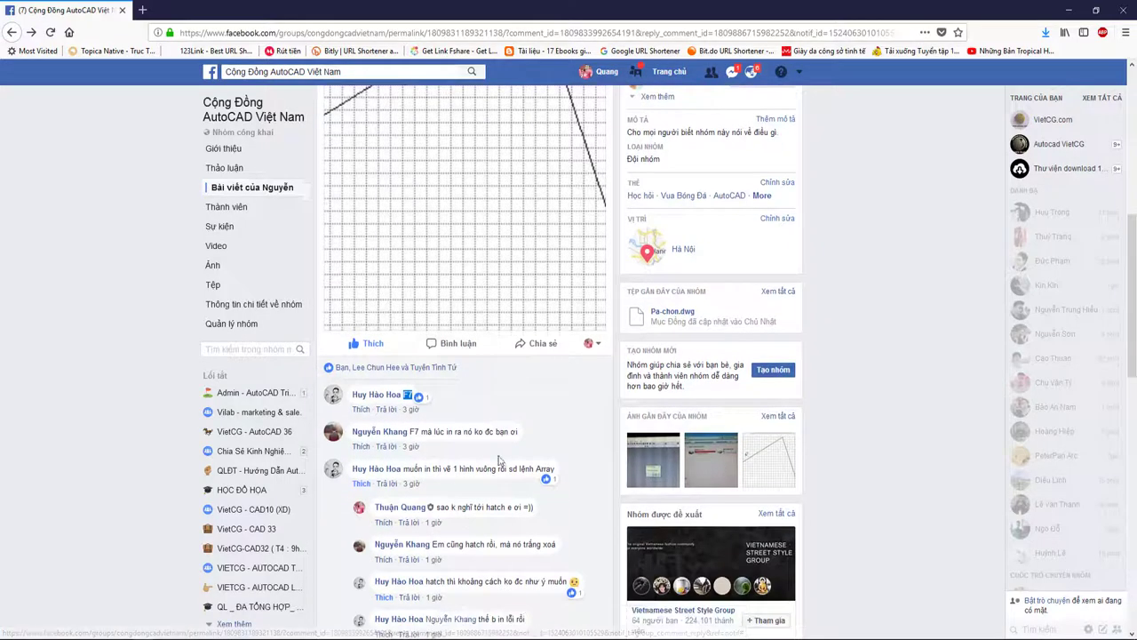
scroll(521, 381, "up", 2)
scroll(515, 373, "up", 2)
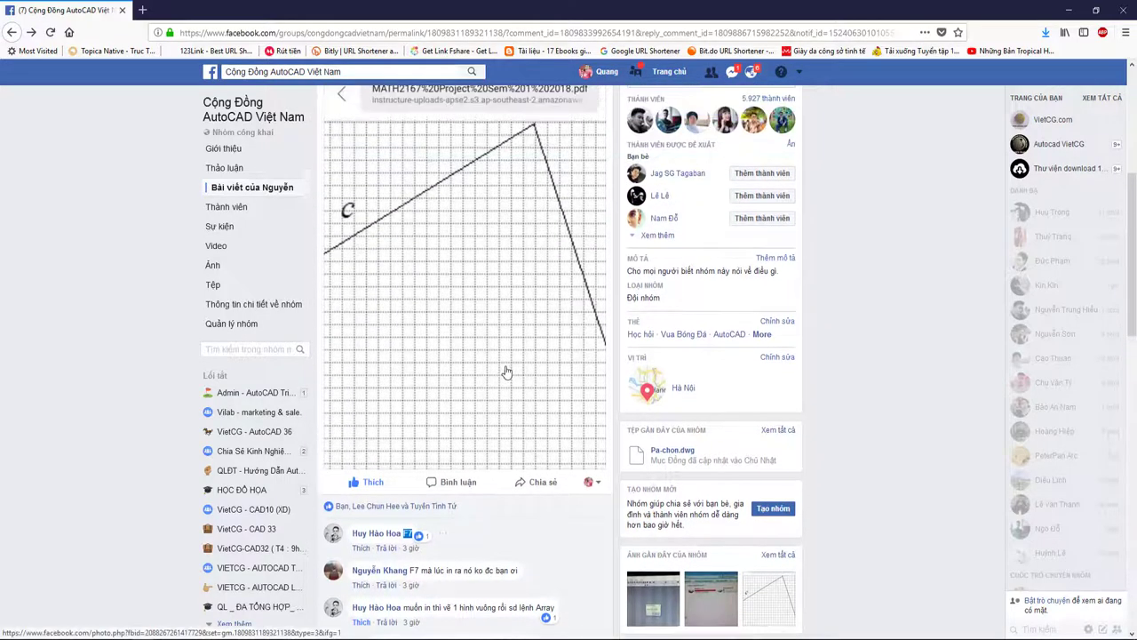
scroll(506, 370, "up", 2)
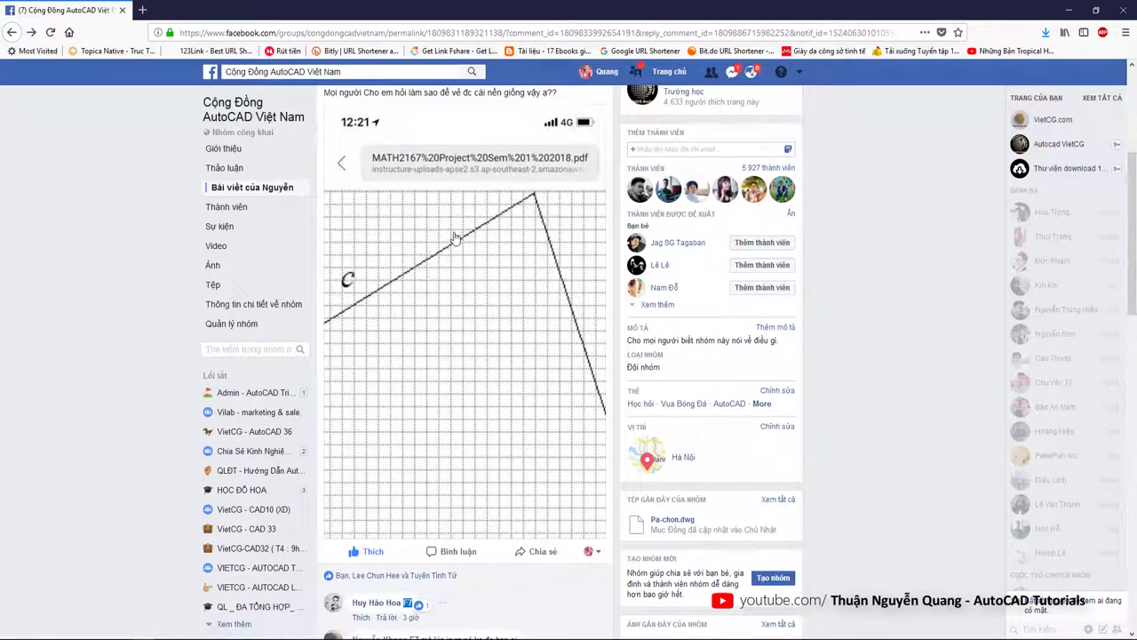
Return to the AutoCAD drawing and keep layer Test current
left_click(492, 634)
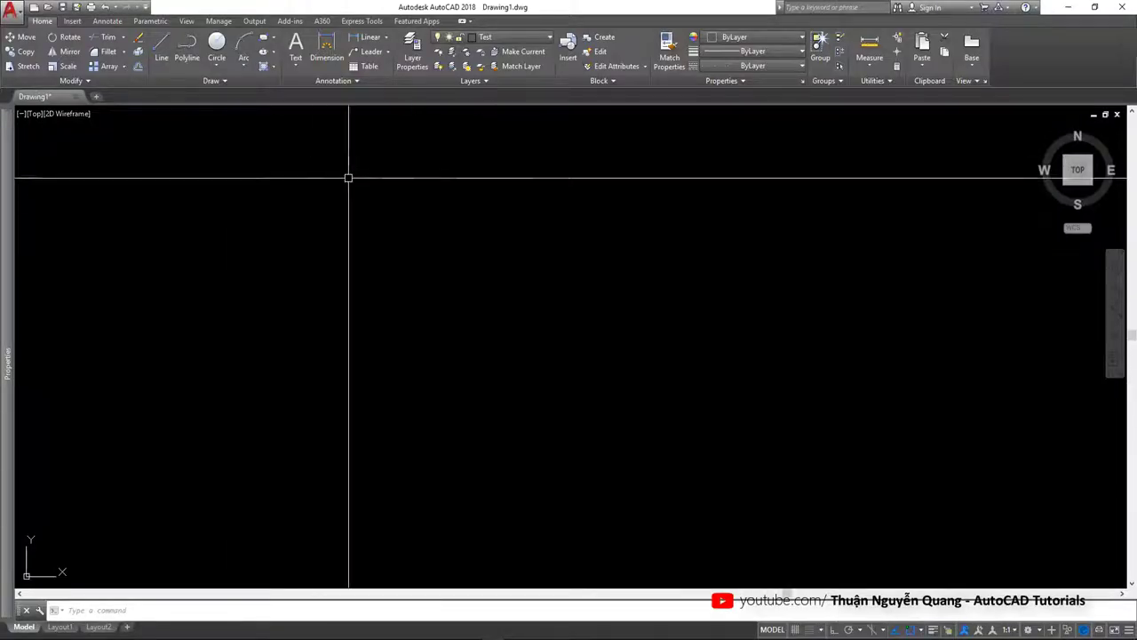
left_click(893, 488)
left_click(205, 182)
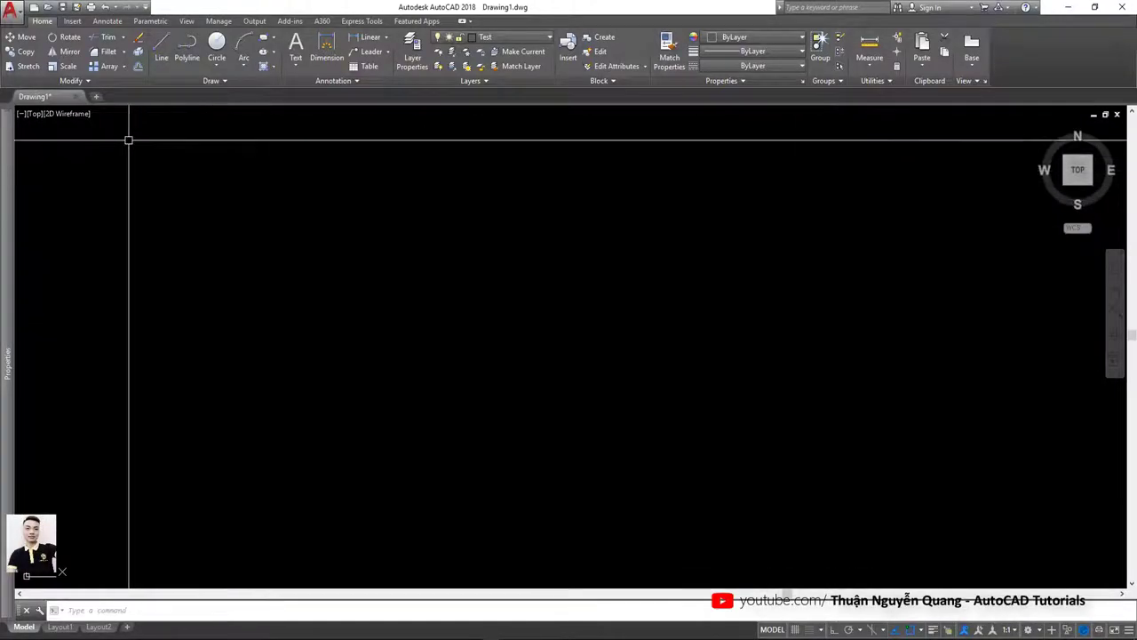
left_click(500, 44)
left_click(494, 54)
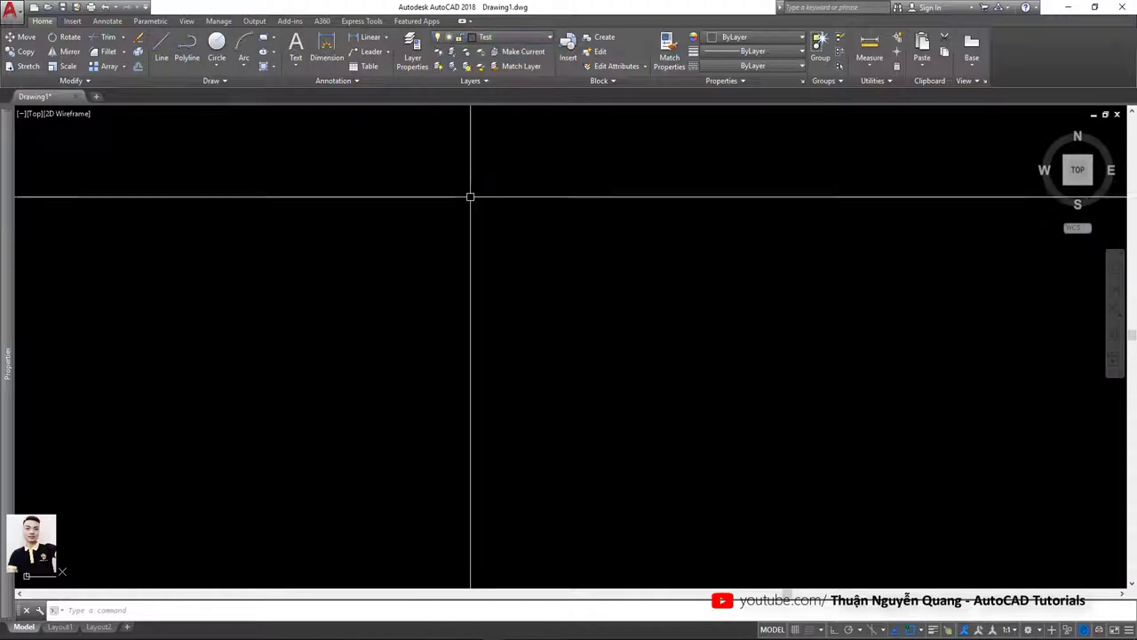
type("la")
Load the ACAD_ISO07W100 linetype and assign it to layer Test in the layer manager
key("Return")
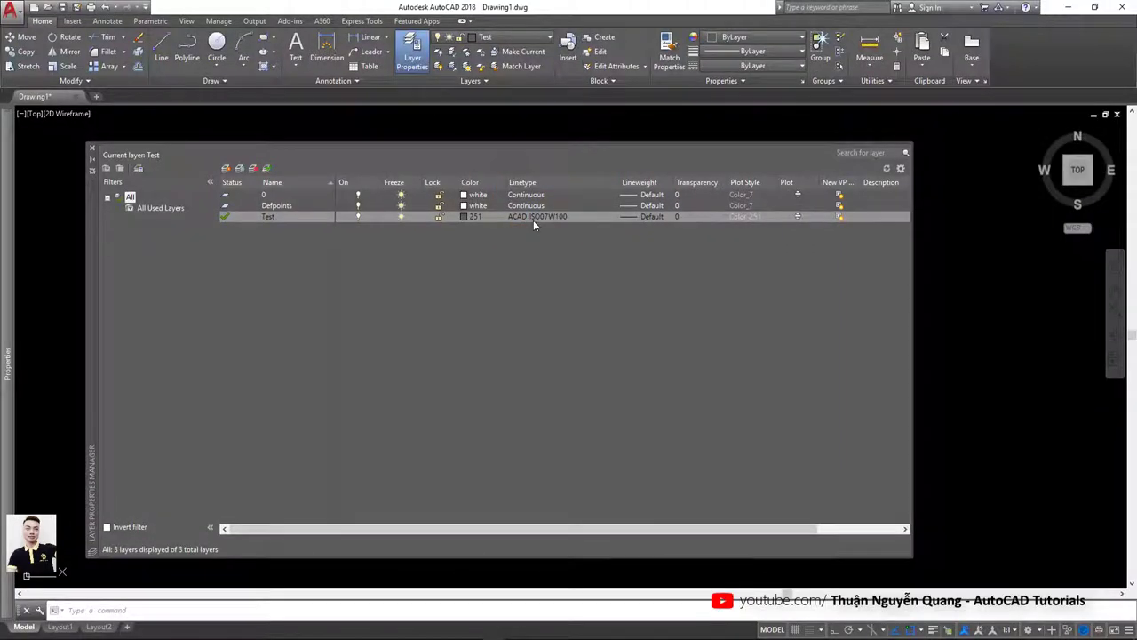
left_click(533, 218)
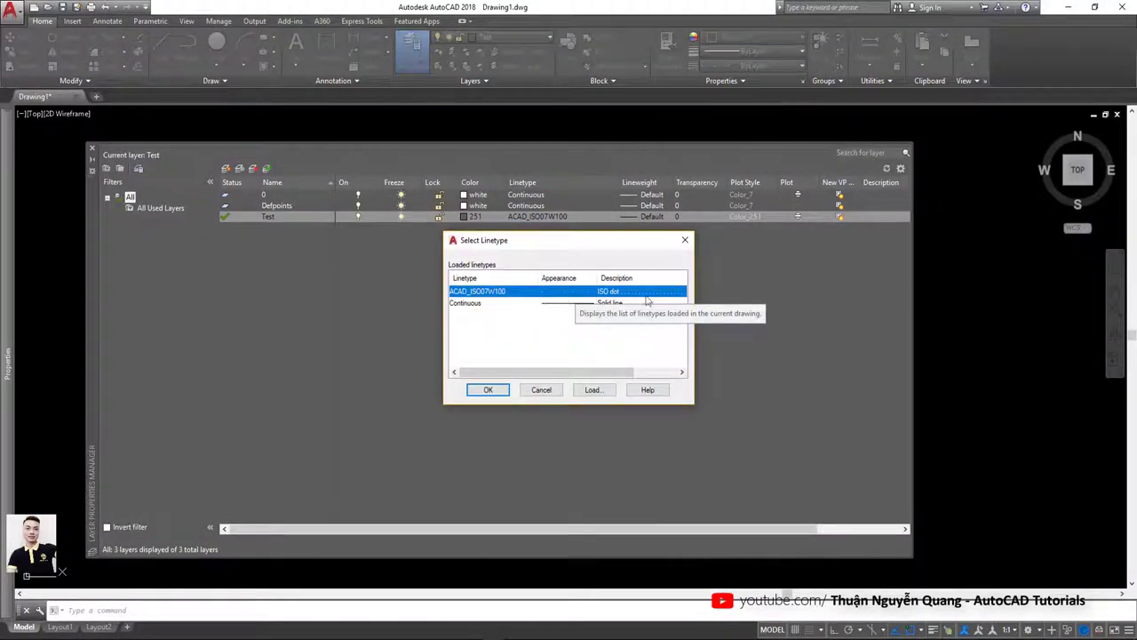
left_click(593, 389)
left_click(547, 360)
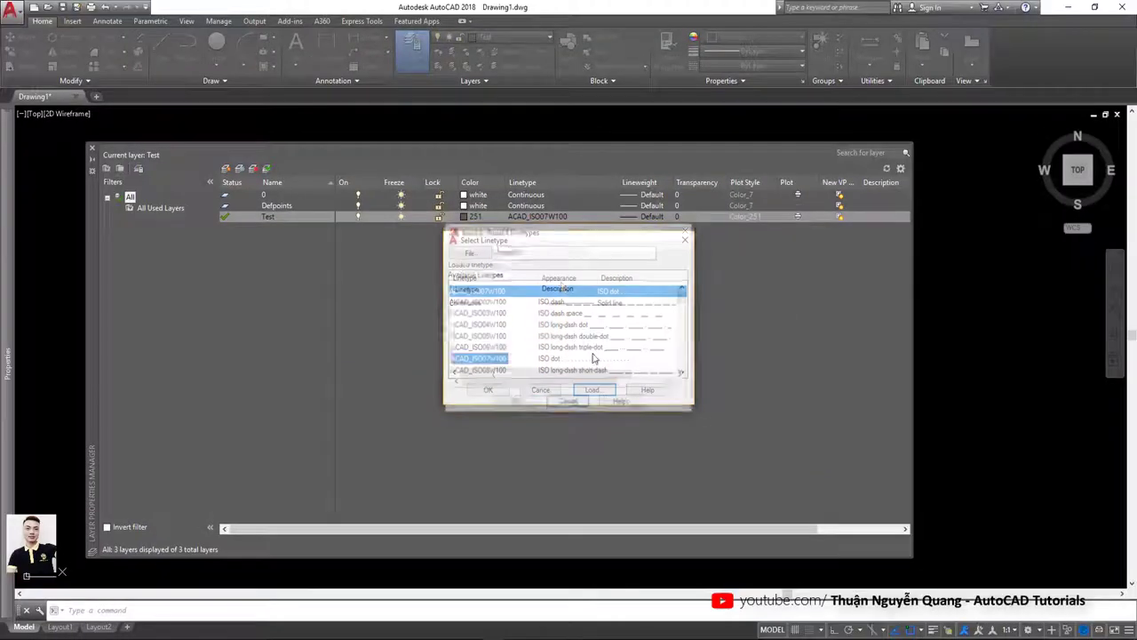
left_click(557, 390)
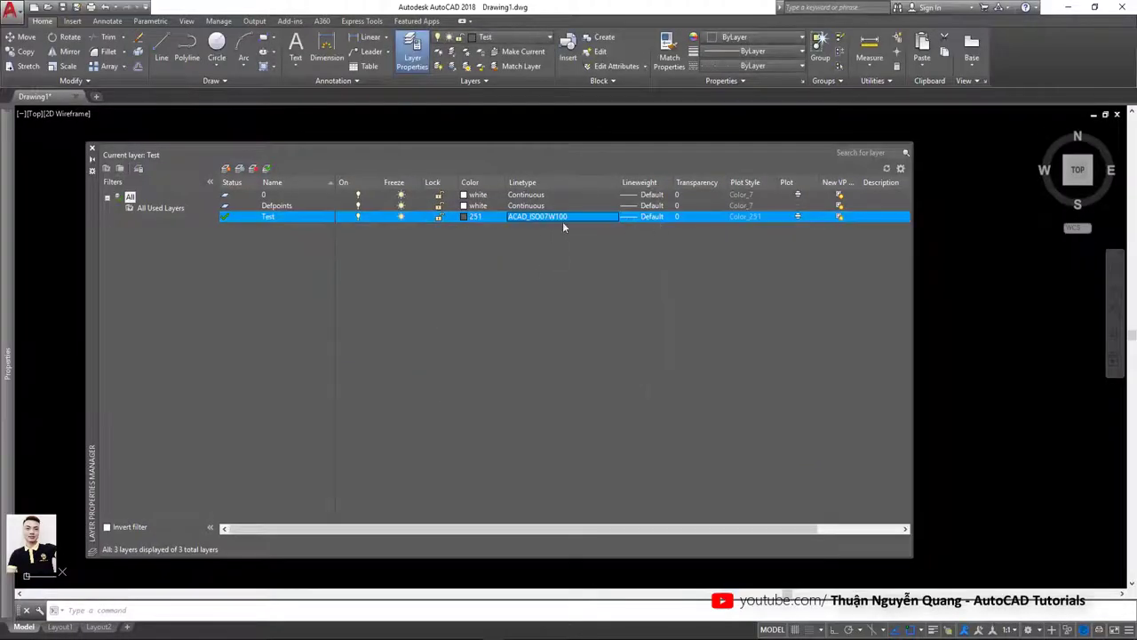
left_click(91, 148)
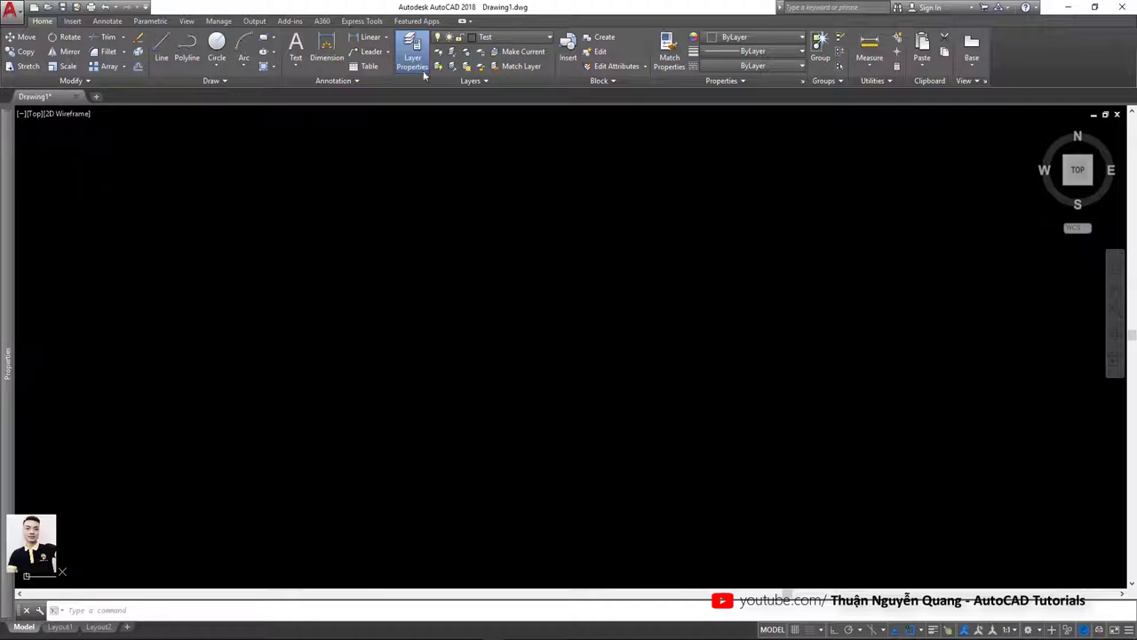
Make layer 0 current and draw a 1000×1000 square
left_click(478, 40)
left_click(497, 52)
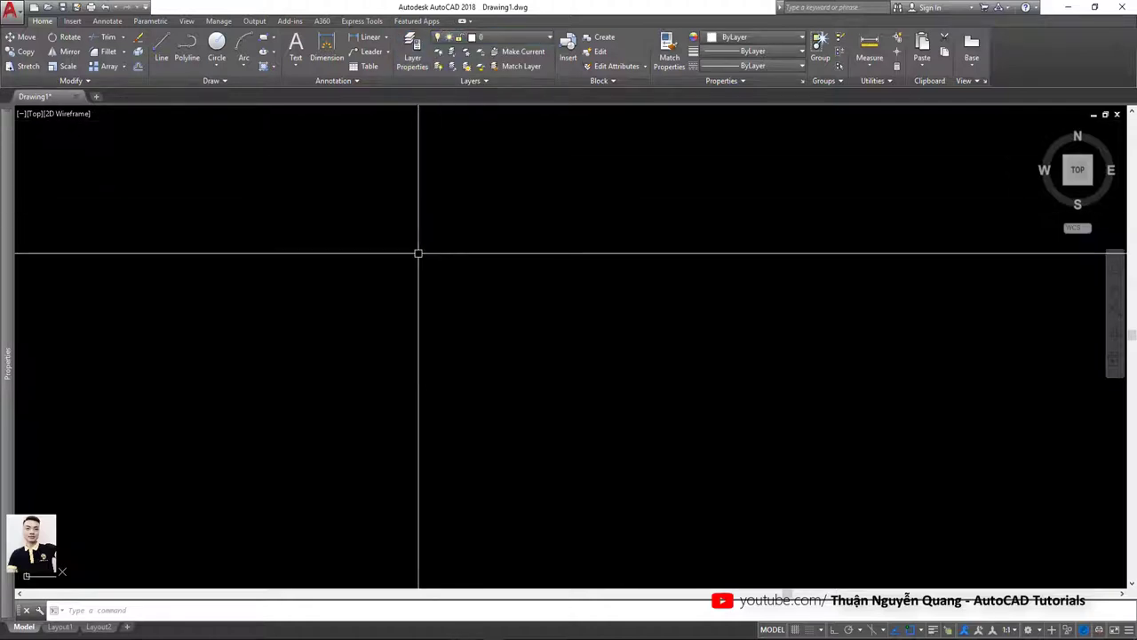
type("rec")
key("Return")
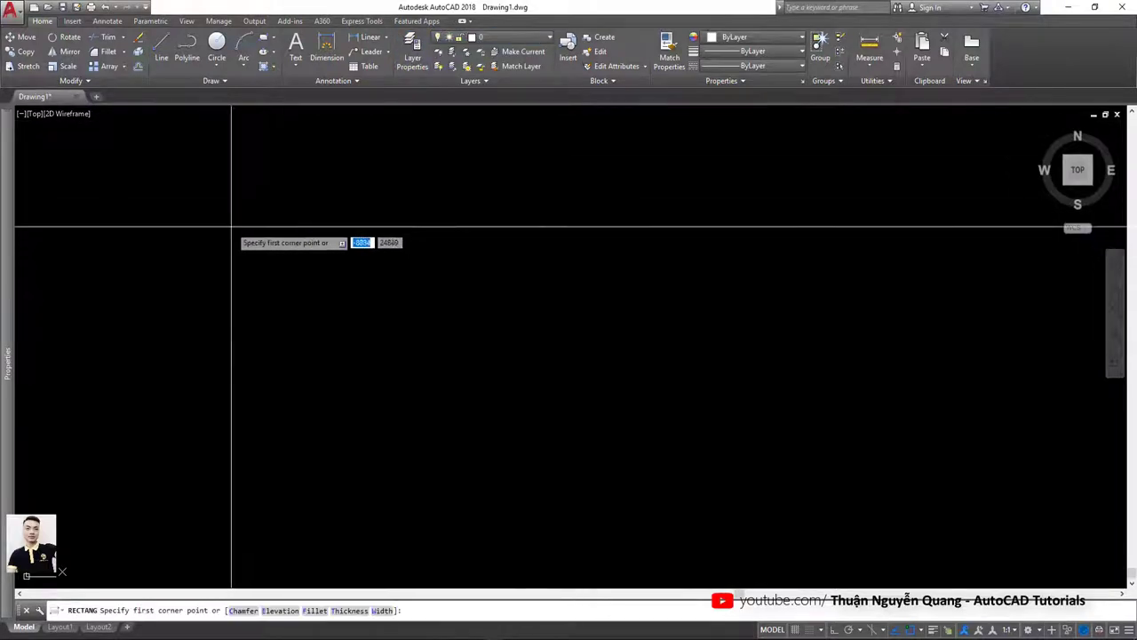
left_click(234, 229)
scroll(400, 404, "down", 2)
scroll(399, 409, "up", 2)
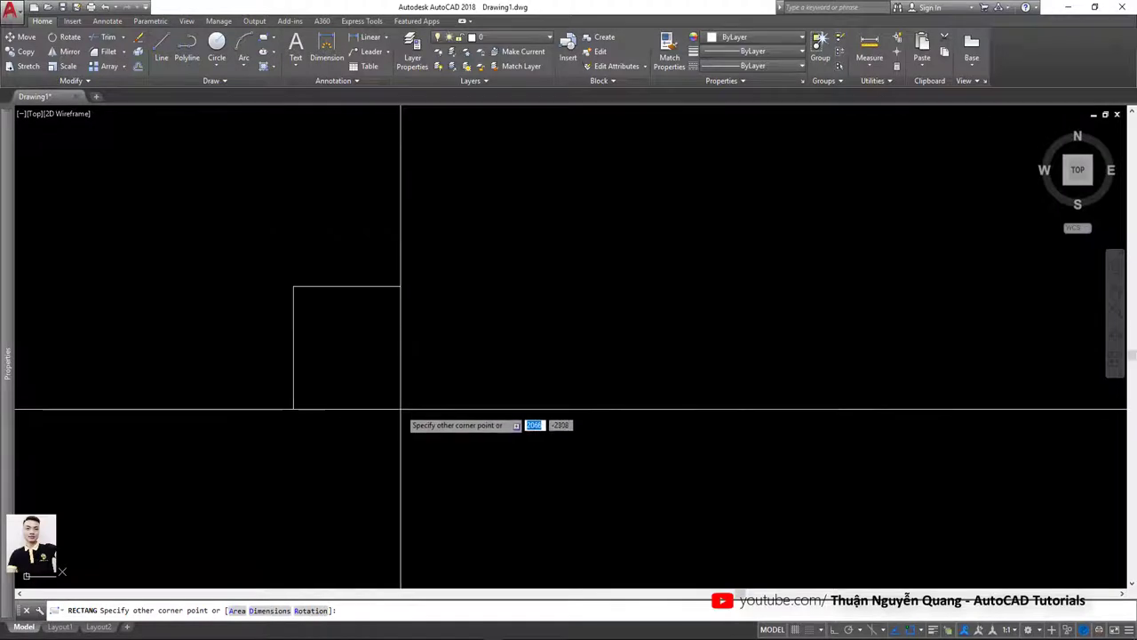
middle_click_drag(399, 406, 340, 378)
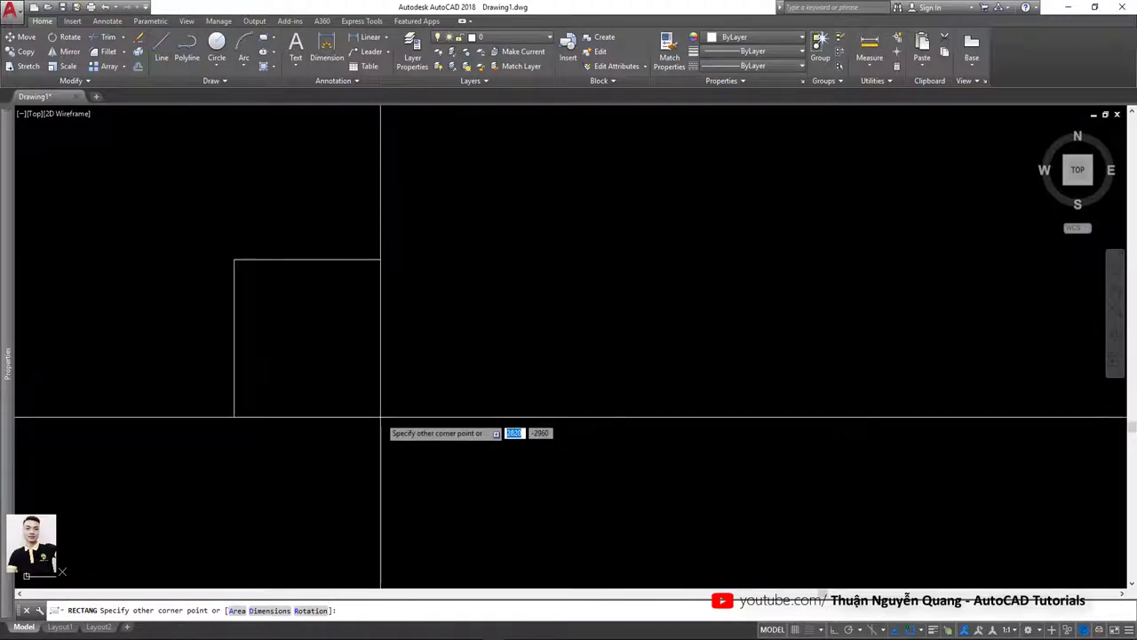
type("1000")
key("Tab")
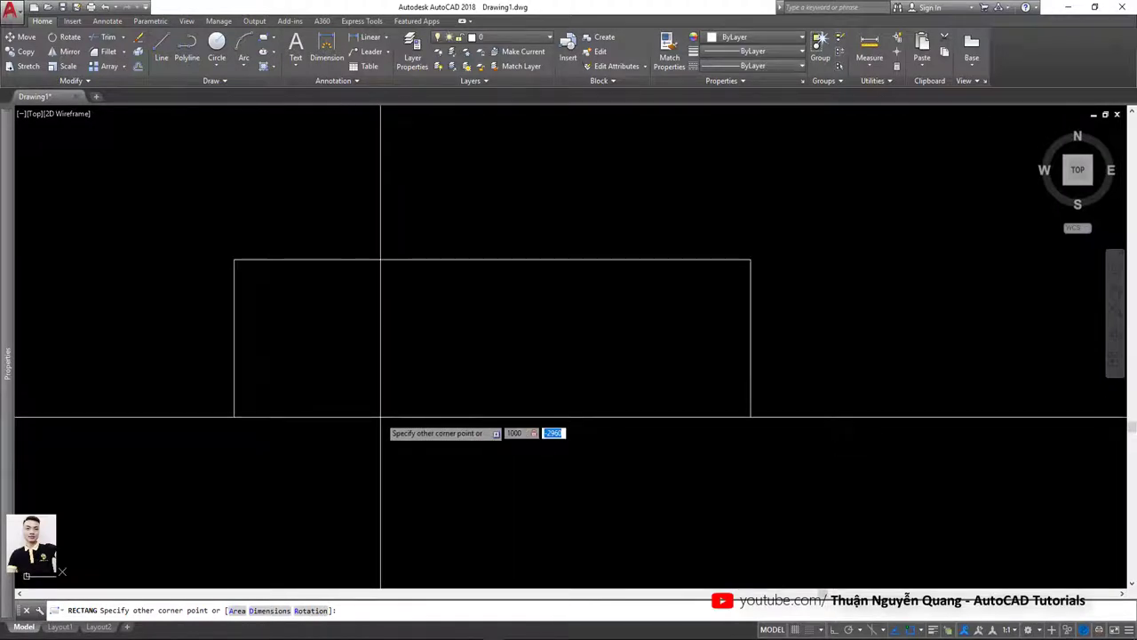
type("1000")
key("Return")
Draw a tall 1000×2000 rectangle beside the square
left_click(336, 247)
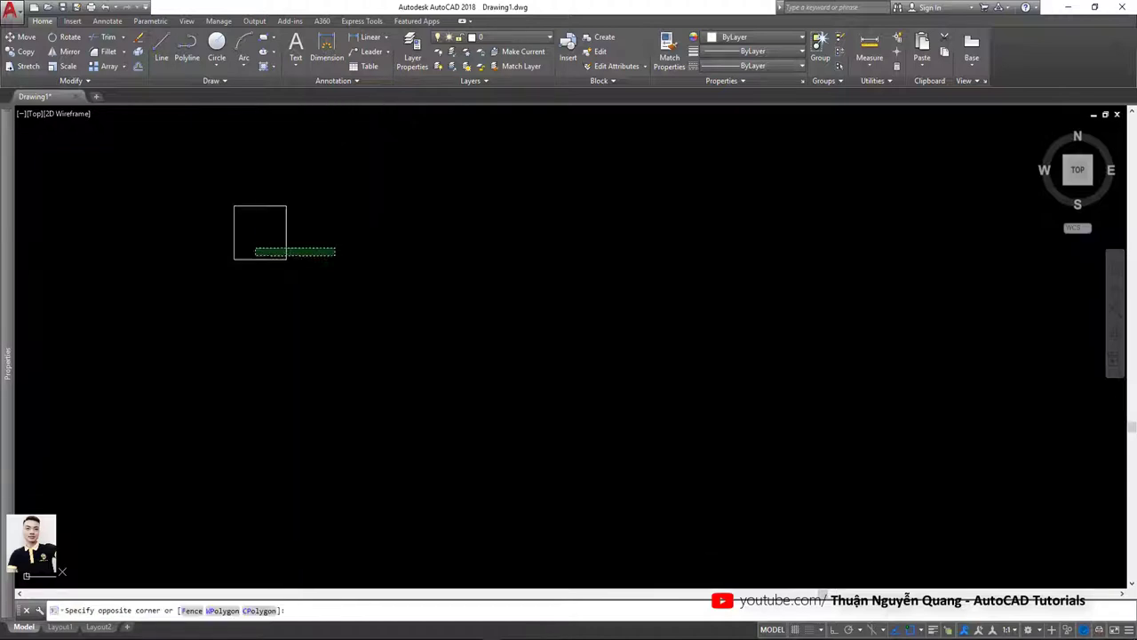
key("Escape")
scroll(261, 213, "up", 2)
scroll(340, 213, "up", 2)
left_click(376, 175)
key("Escape")
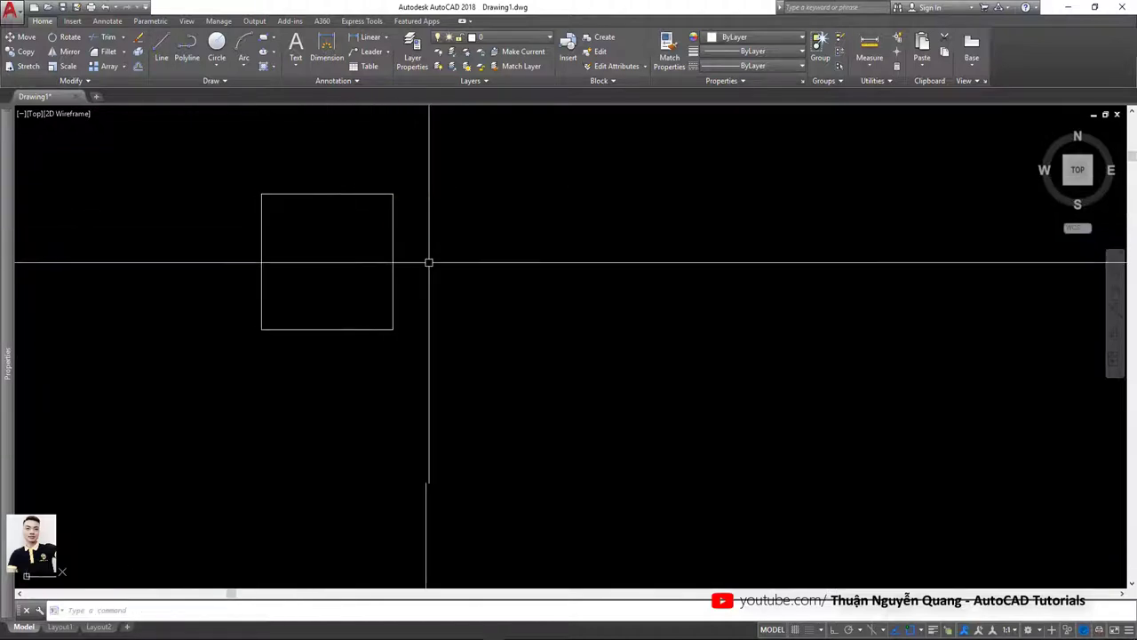
middle_click_drag(428, 263, 355, 268)
type("c")
key("Return")
left_click(431, 200)
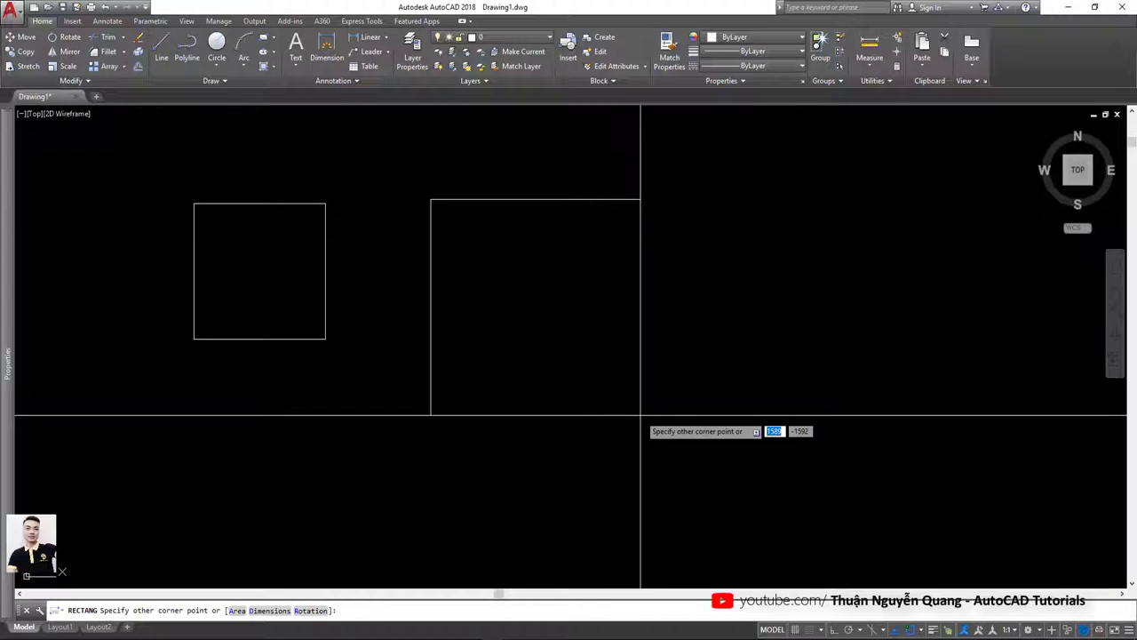
key("Tab")
type("200")
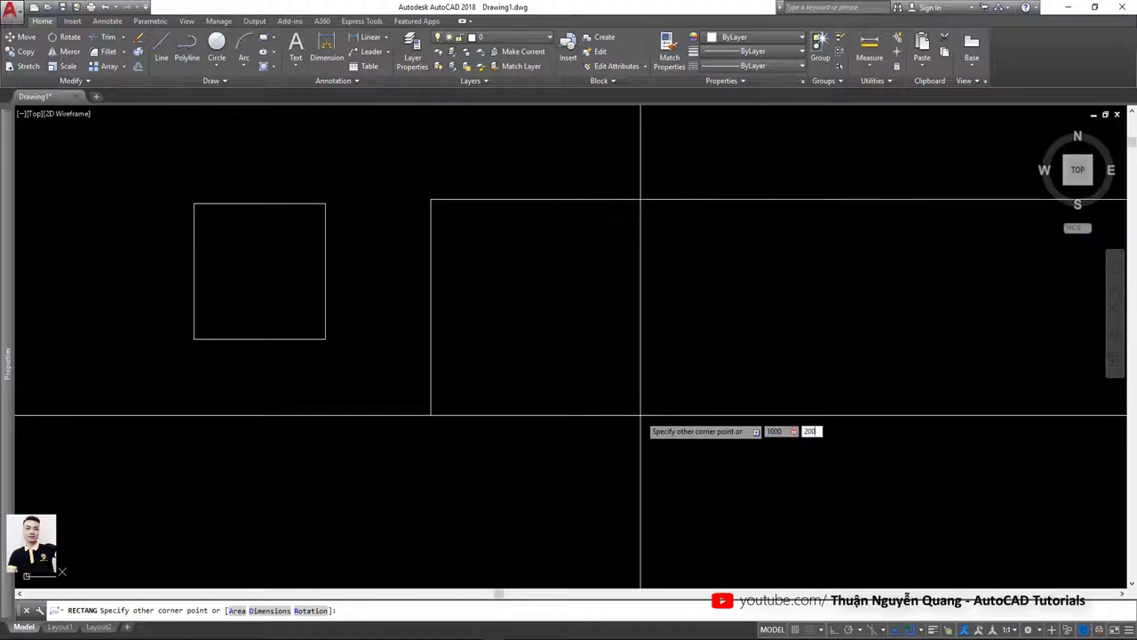
key("Return")
Move the tall rectangle next to the square
scroll(571, 312, "down", 4)
left_click(589, 237)
left_click(528, 201)
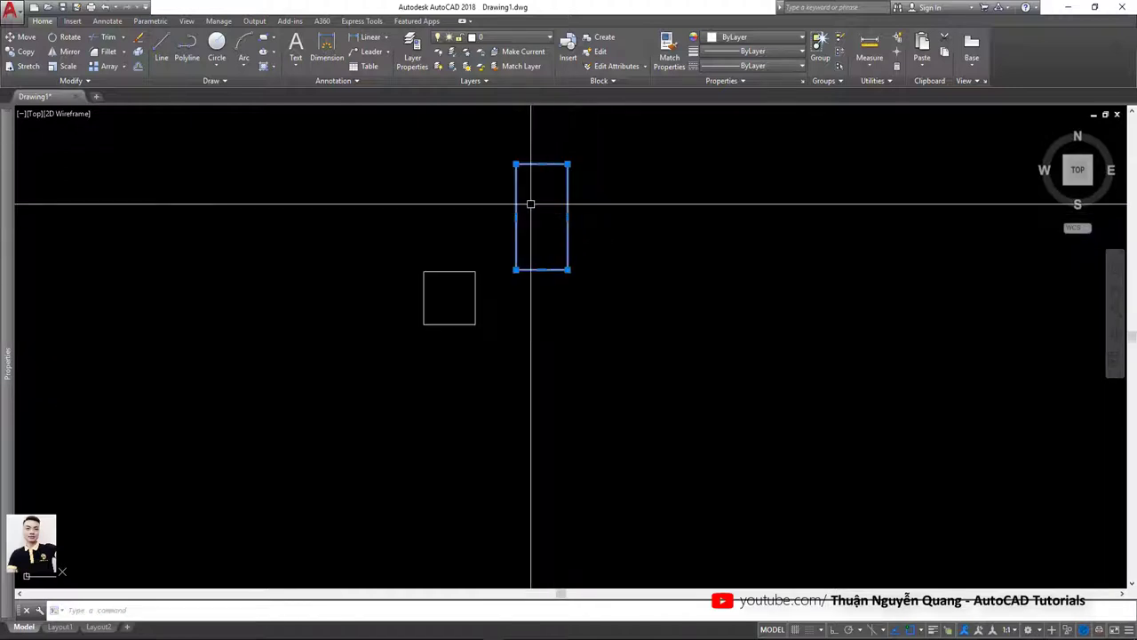
type("m")
key("Return")
left_click(516, 165)
scroll(508, 266, "up", 2)
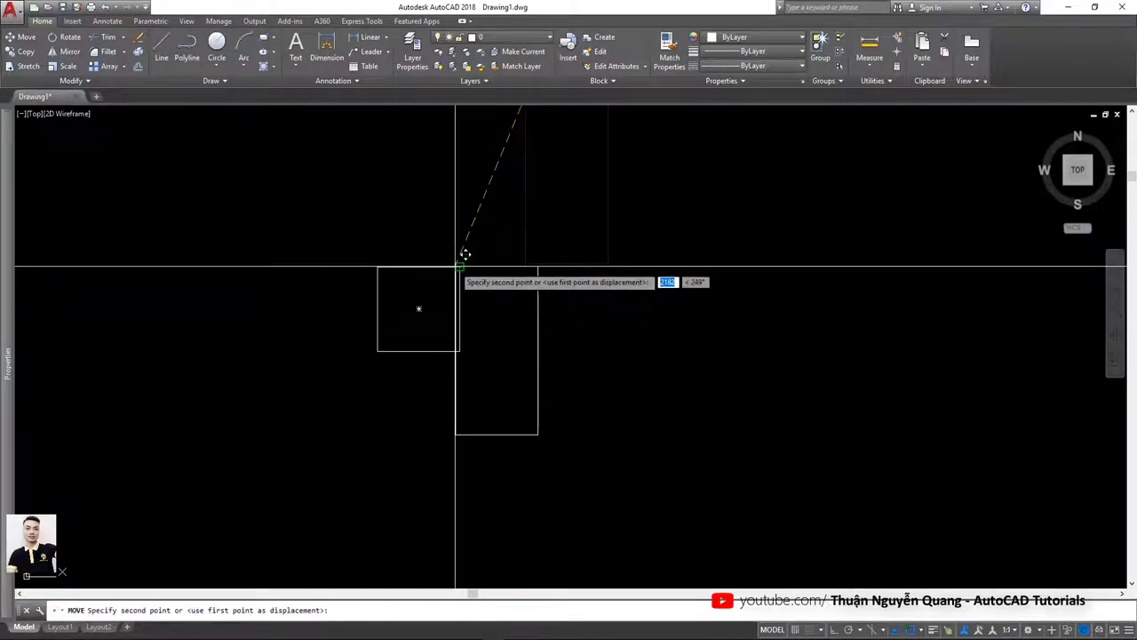
left_click(480, 264)
Draw a wide 2000×1000 rectangle with RECTANG
middle_click_drag(561, 287, 452, 272)
type("rec")
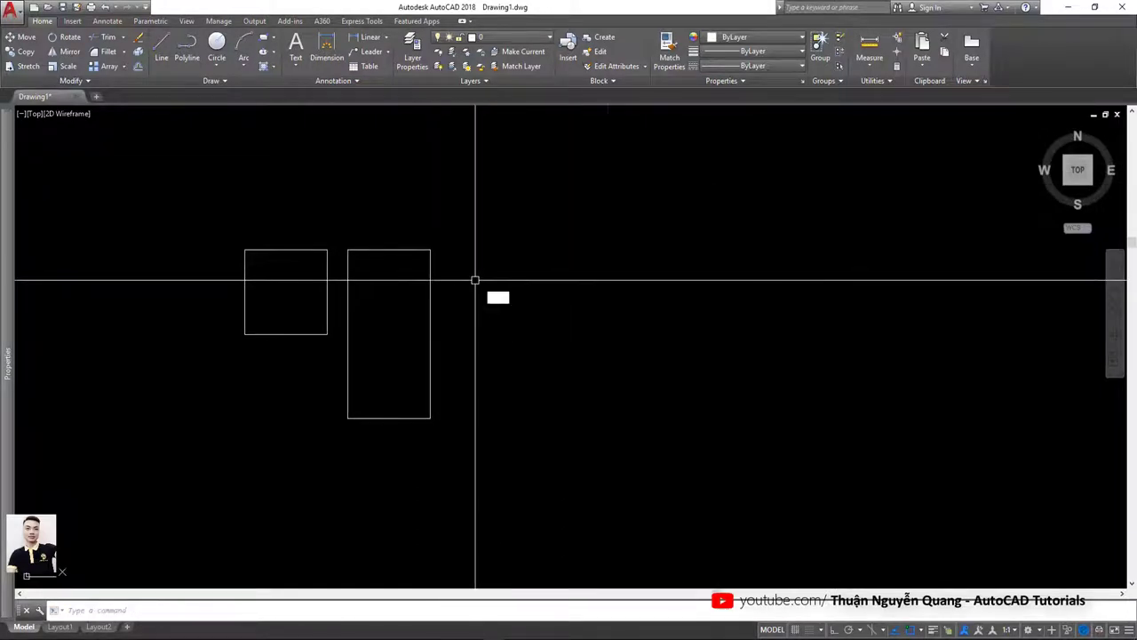
key("Return")
left_click(533, 258)
type("2000")
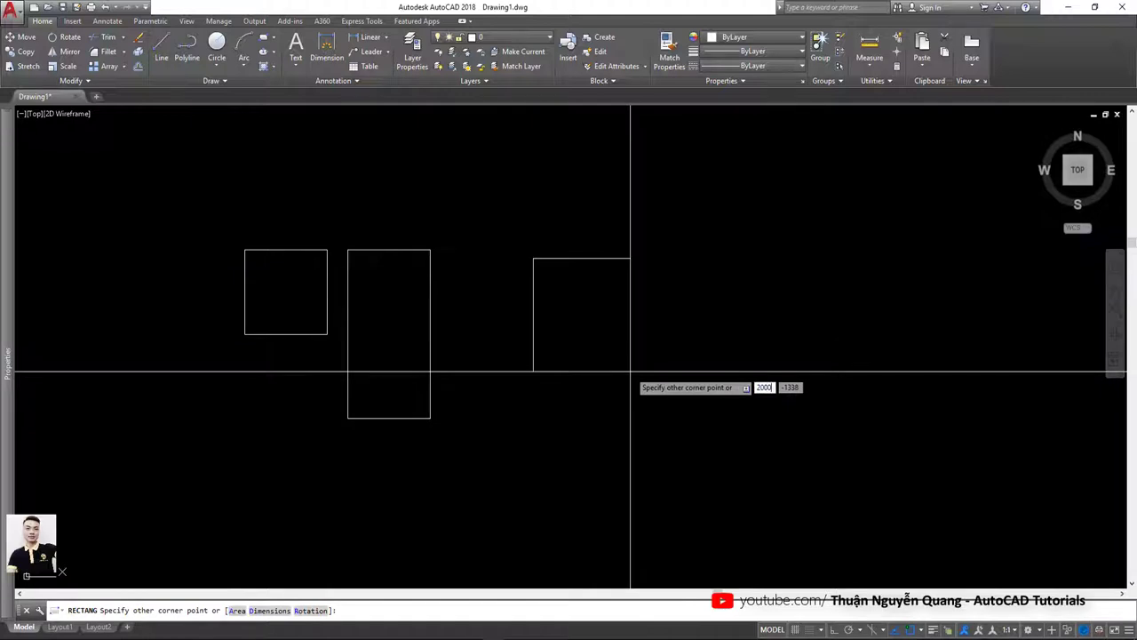
key("Tab")
type("10")
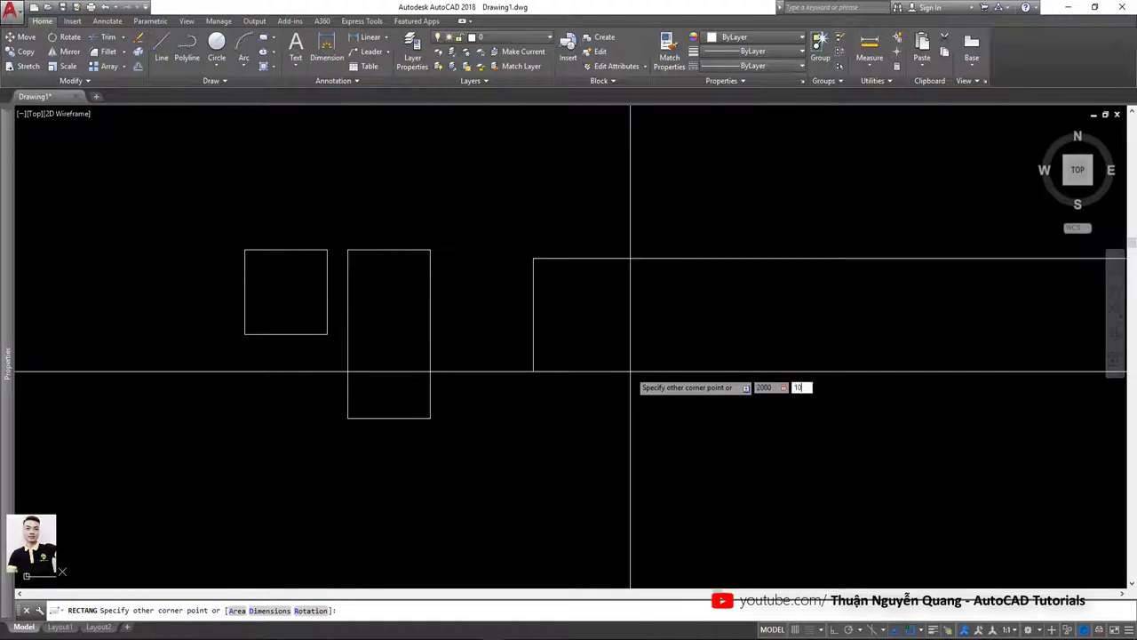
key("Return")
Move the wide rectangle by its top-left corner so its top edge lines up with the others
left_click(648, 330)
left_click(533, 188)
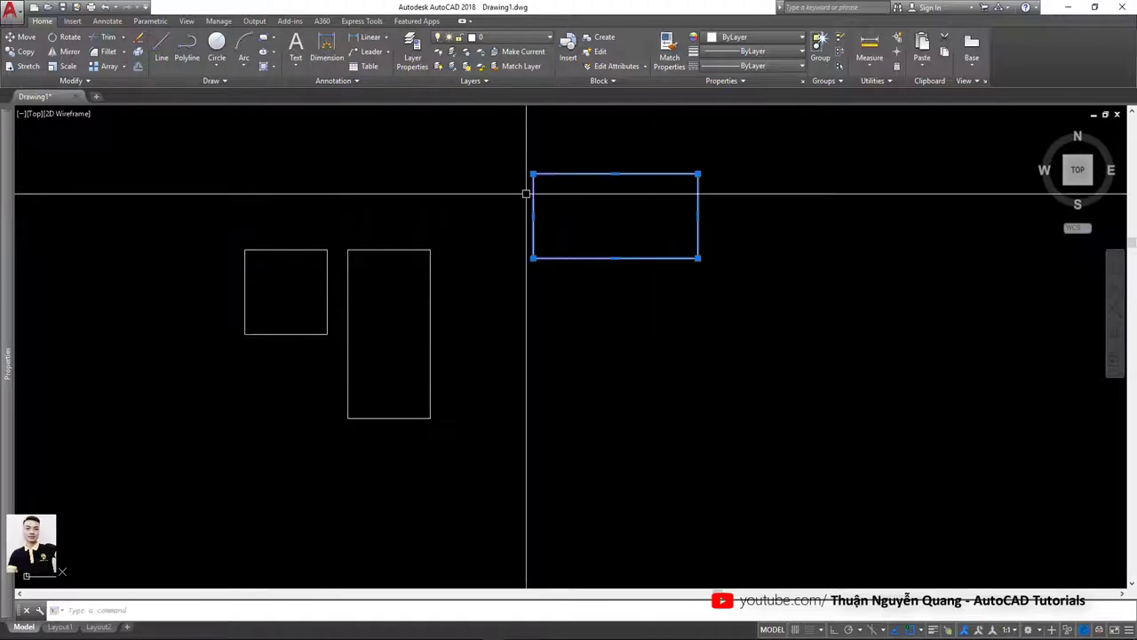
type("m")
key("Return")
left_click(533, 175)
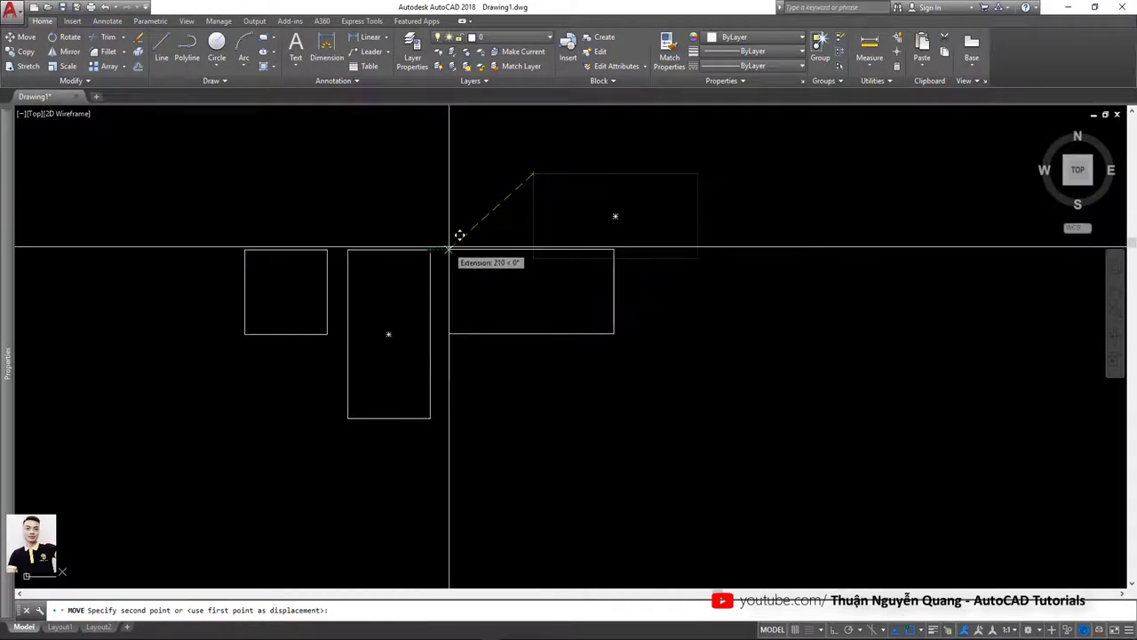
left_click(466, 250)
Recentre the view on the rectangles and cancel a trial move of the square
middle_click_drag(385, 340, 454, 333)
scroll(400, 302, "up", 3)
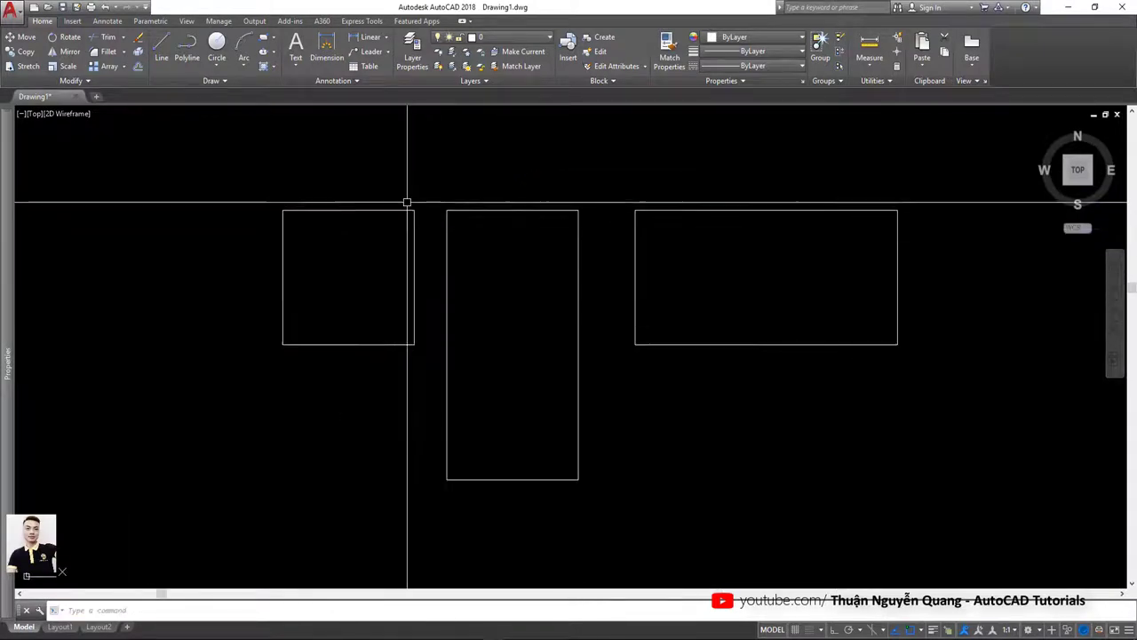
left_click(396, 211)
type("m")
key("Return")
left_click(345, 255)
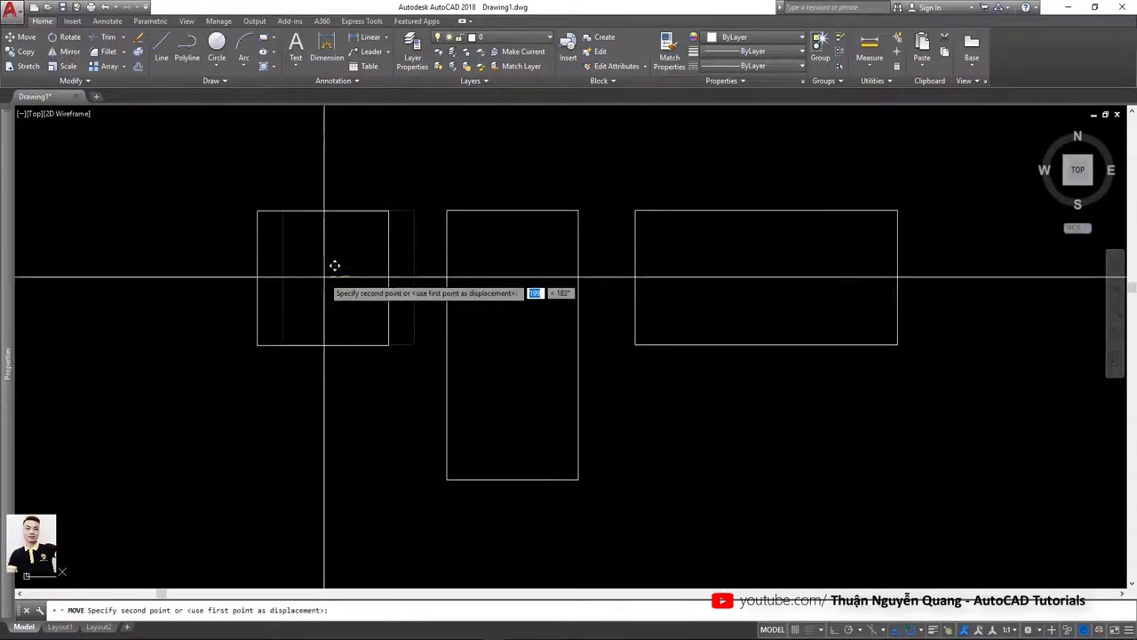
key("Escape")
scroll(276, 281, "up", 2)
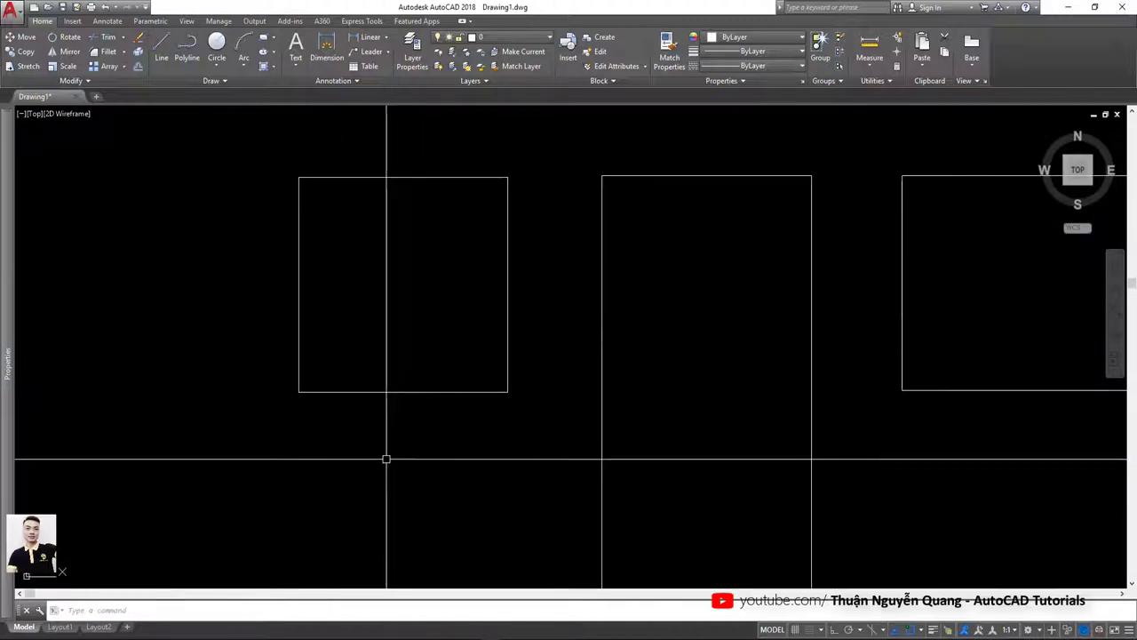
type("Mh")
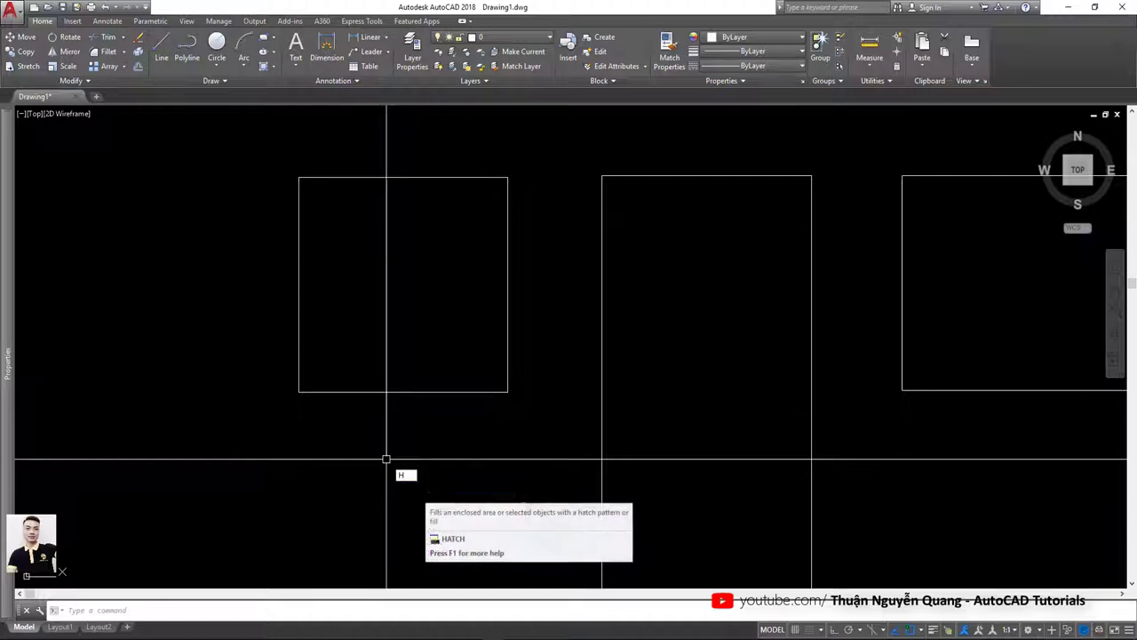
Start a hatch and open the full Hatch and Gradient dialog
left_click(429, 489)
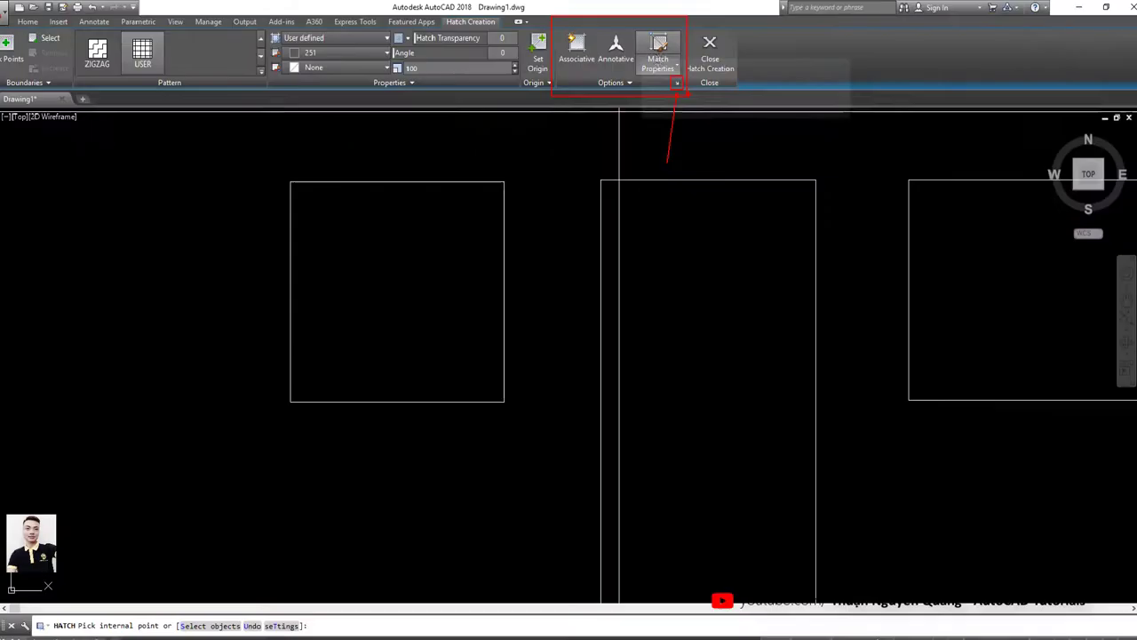
left_click(677, 81)
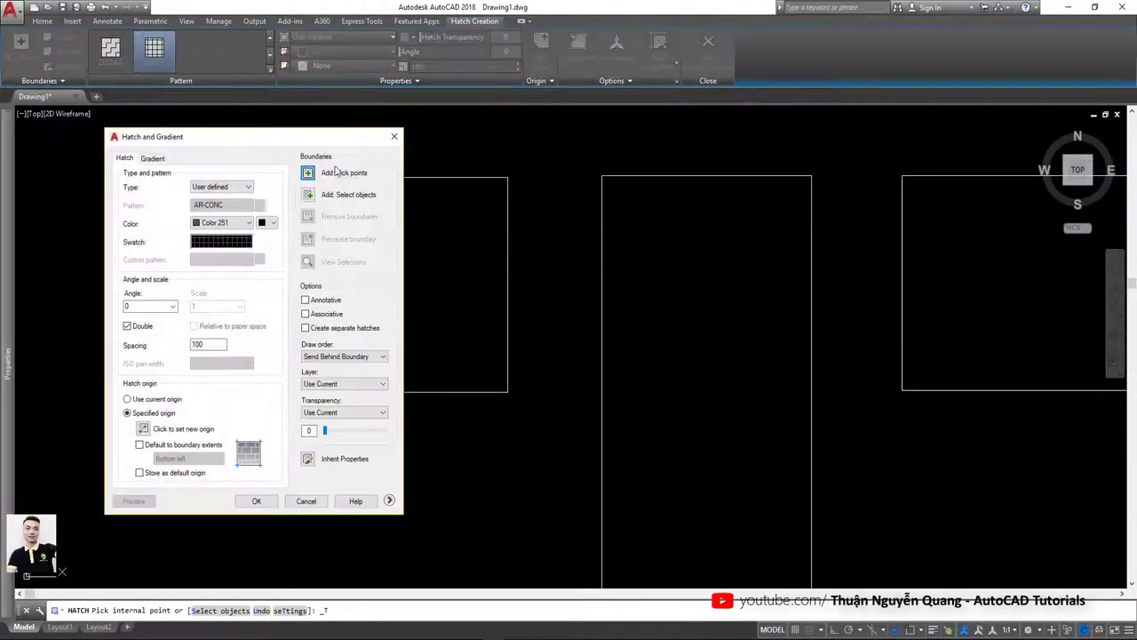
left_click_drag(316, 140, 818, 140)
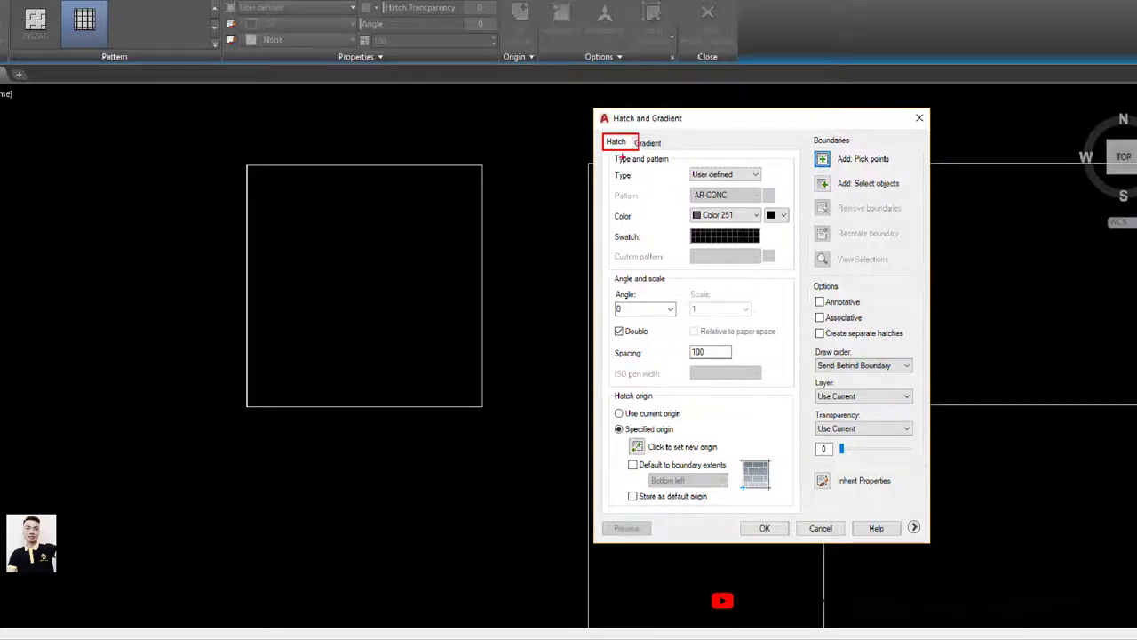
left_click_drag(612, 153, 785, 204)
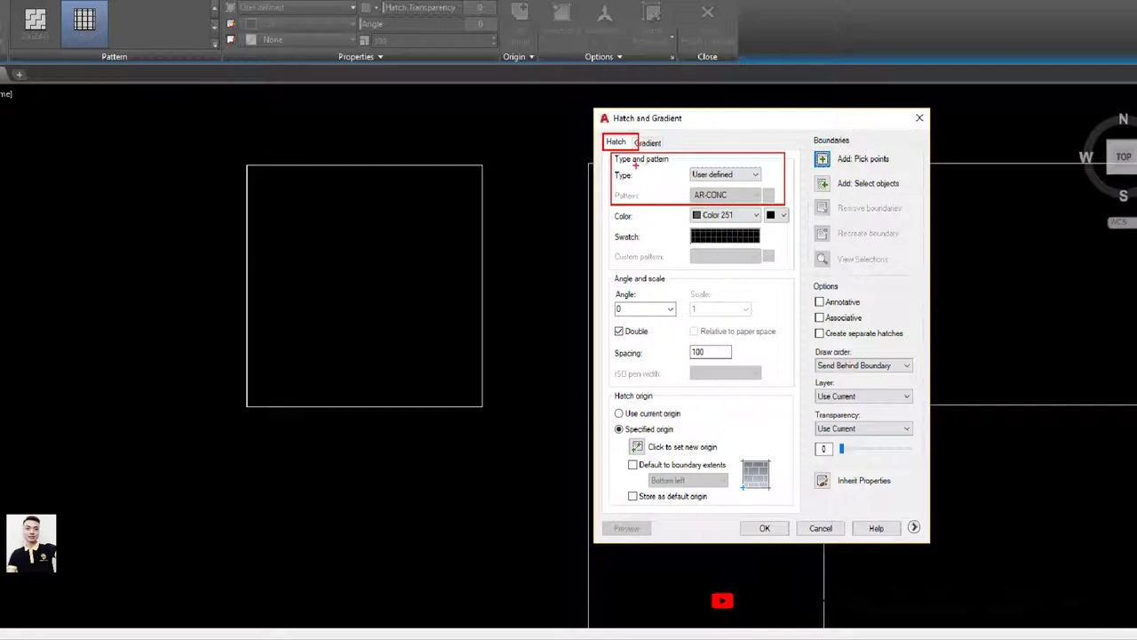
left_click_drag(607, 275, 787, 383)
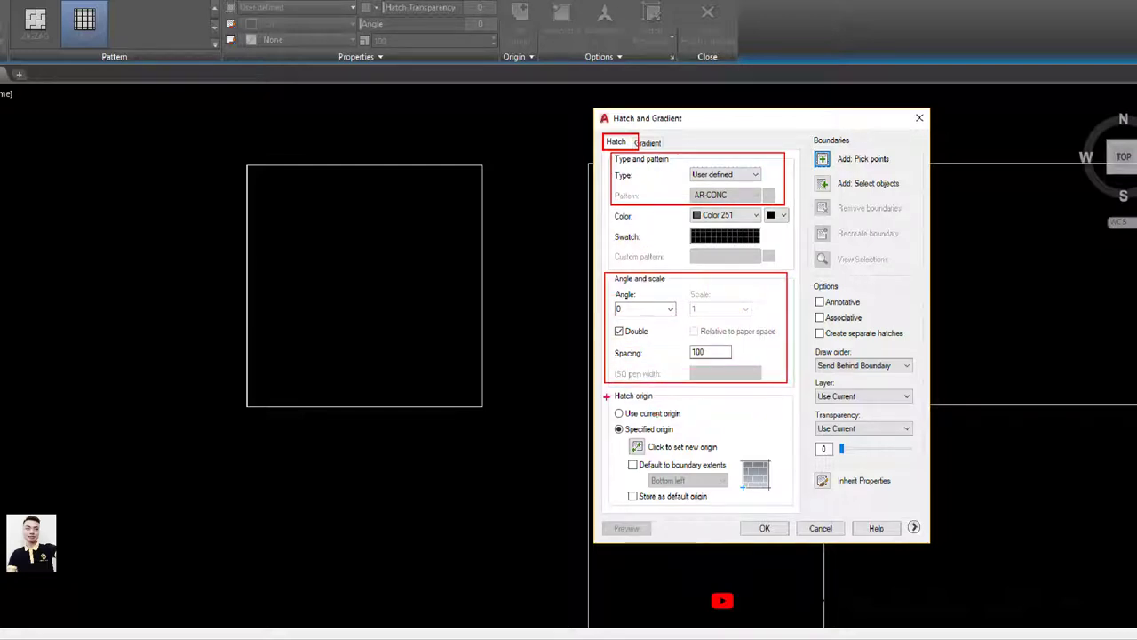
left_click_drag(605, 389, 788, 502)
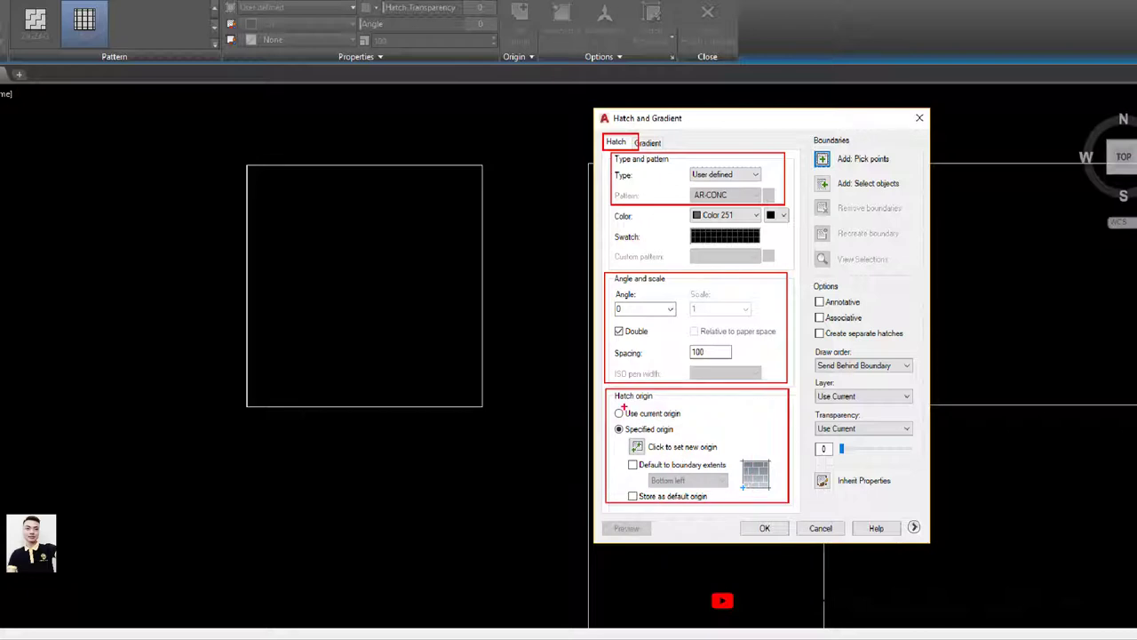
left_click_drag(625, 402, 647, 401)
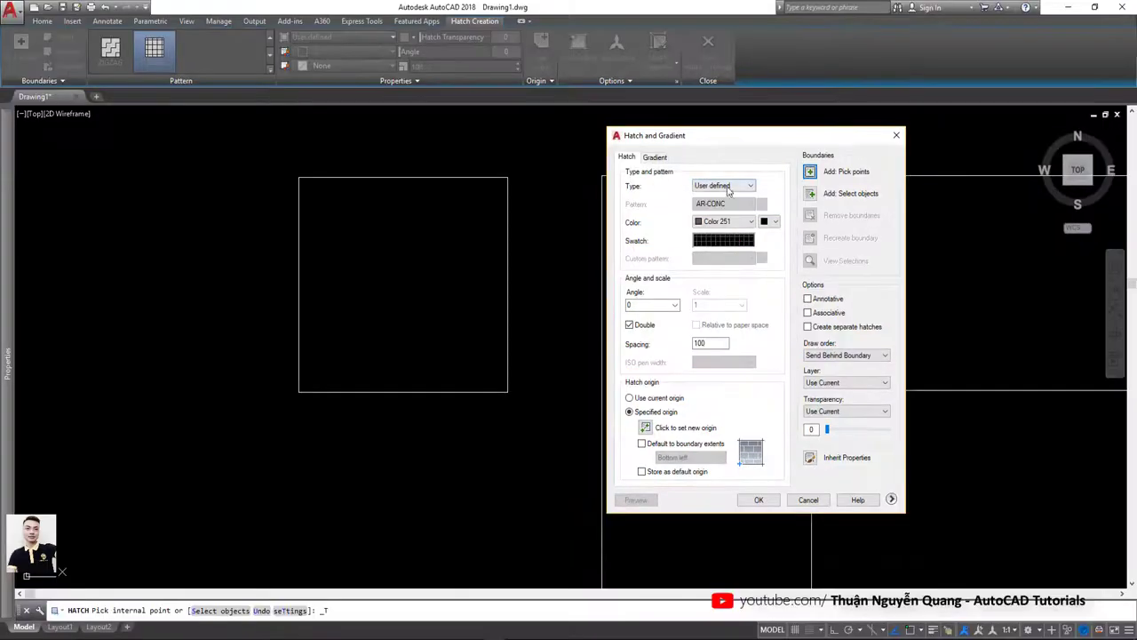
Set the hatch type to User defined, uncheck Double, and select the spacing 100
left_click(729, 186)
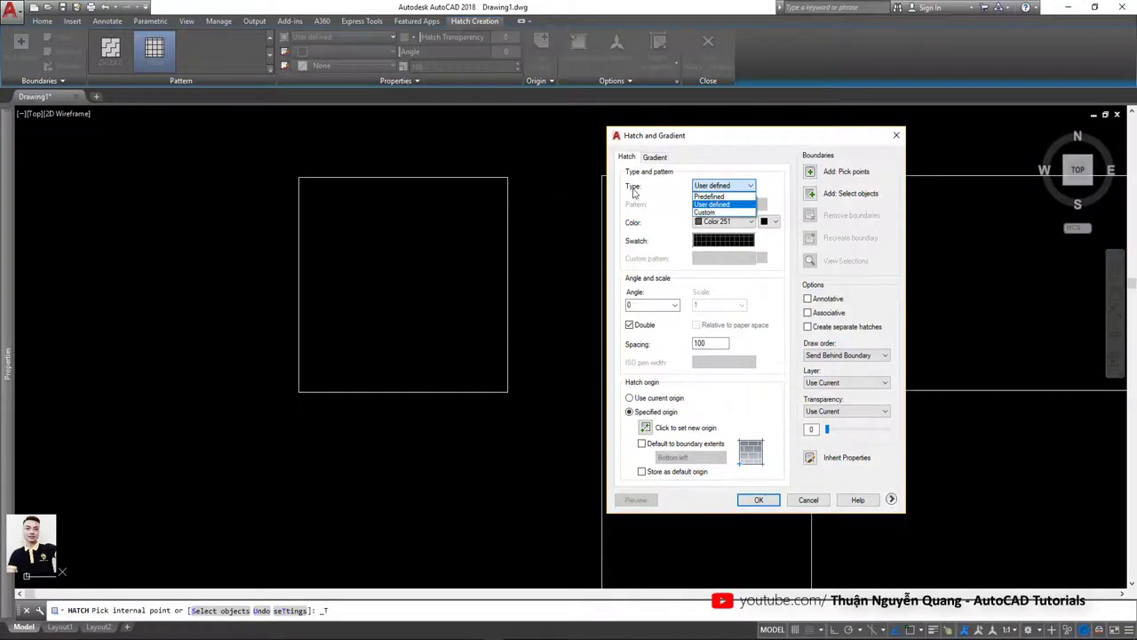
left_click(704, 195)
left_click(708, 188)
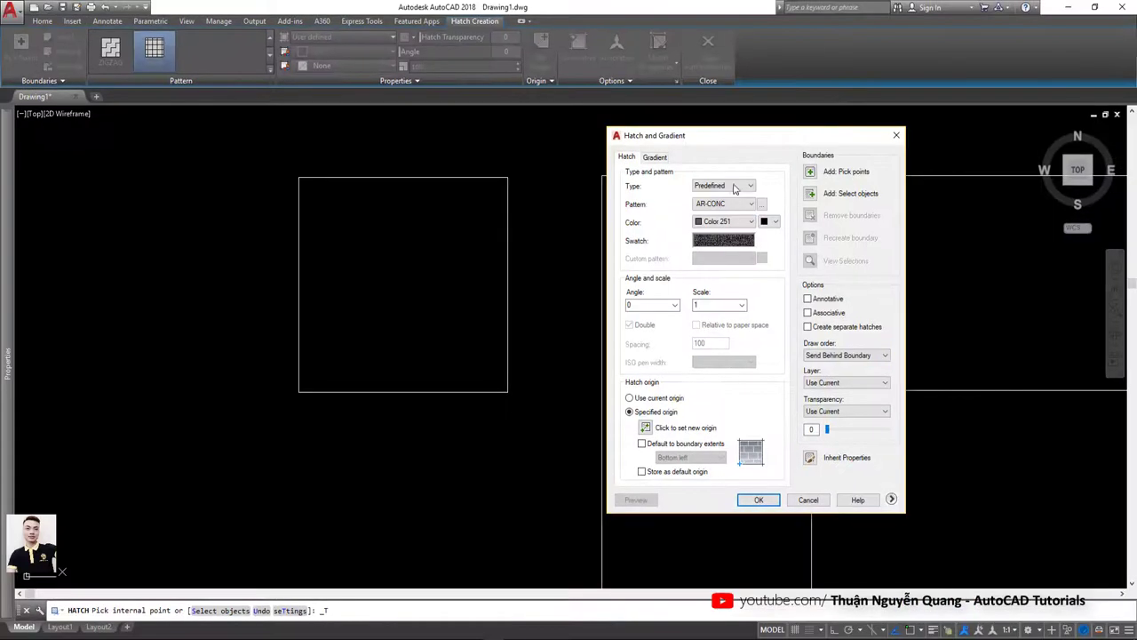
left_click(711, 205)
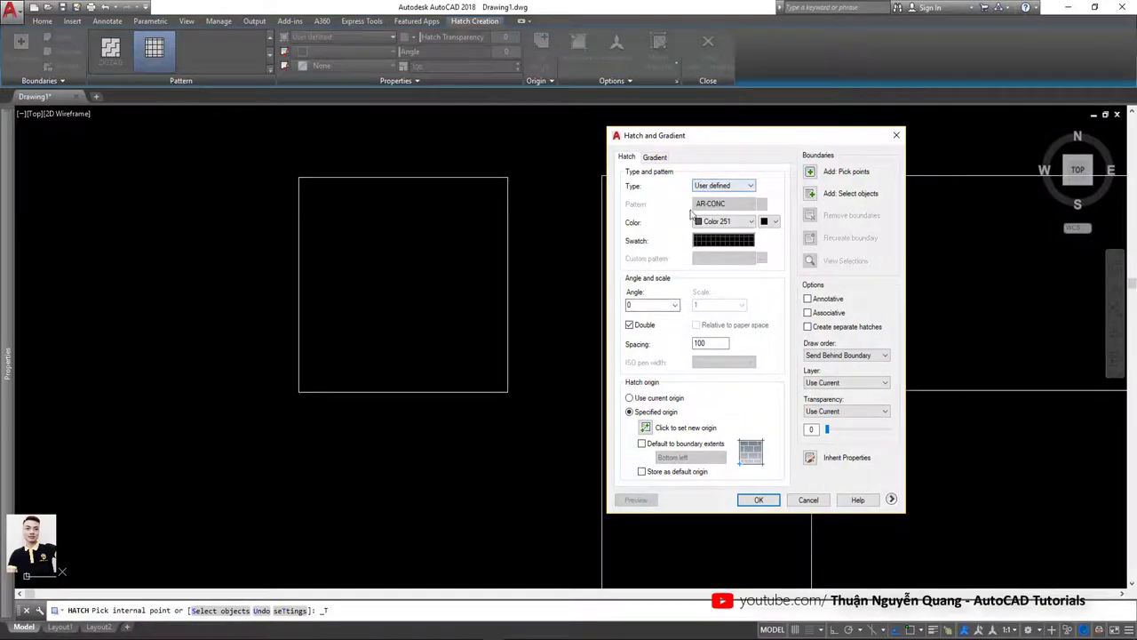
left_click(636, 327)
double_click(697, 347)
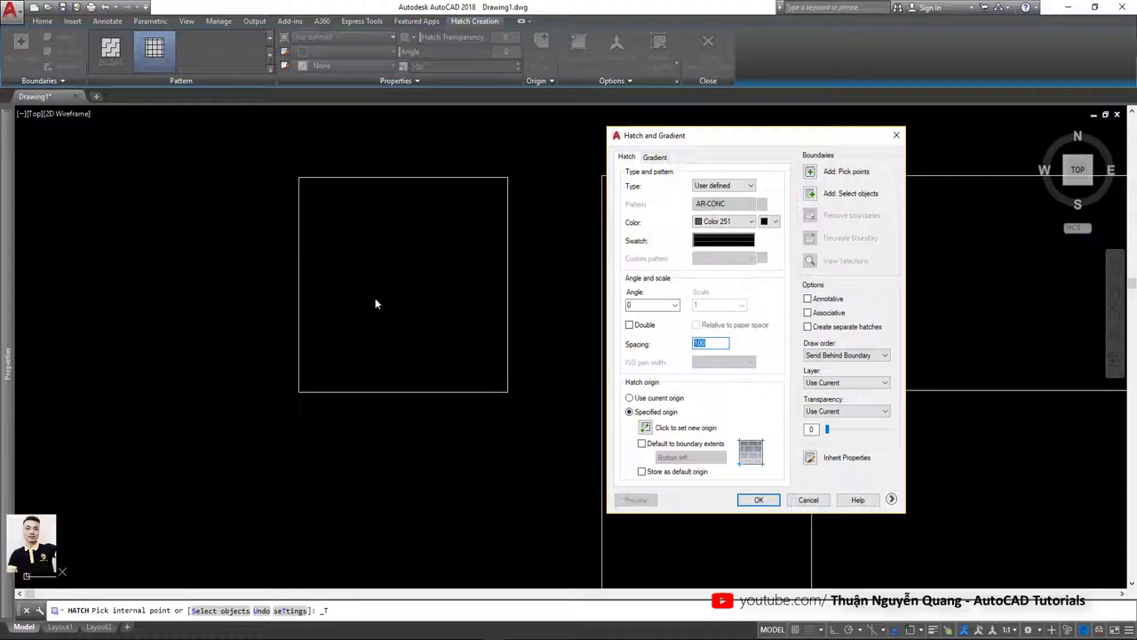
Try angle values such as 45 in the hatch Angle field, then move on to Spacing 100
double_click(628, 306)
double_click(644, 303)
type("45")
key("Tab")
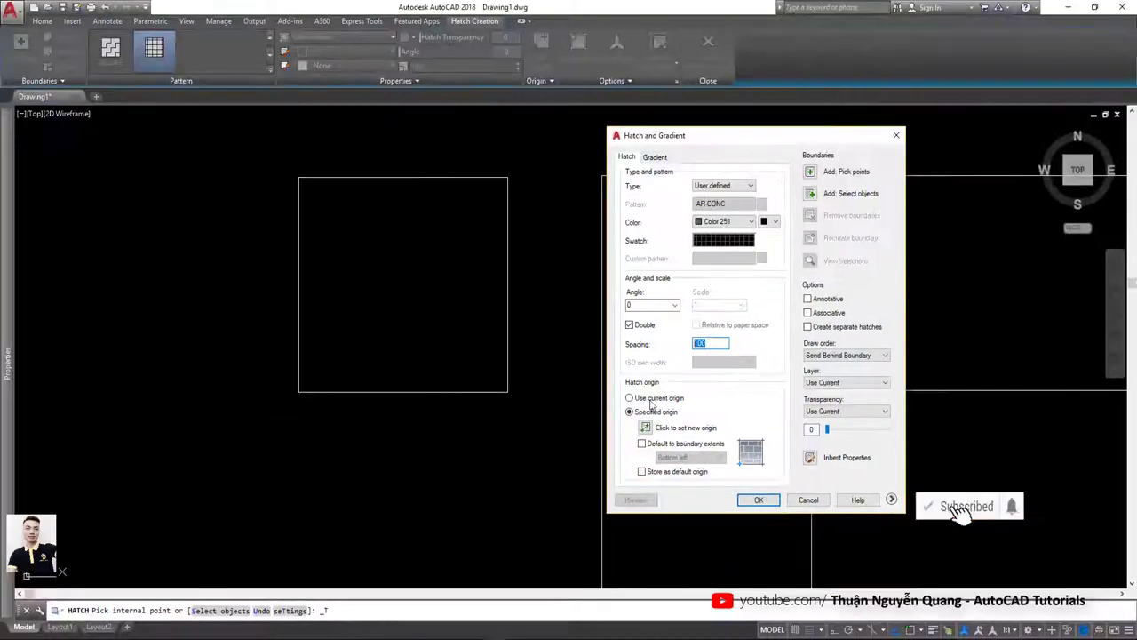
Toggle the hatch origin to current and back to specified, then choose to set a new origin
left_click(652, 399)
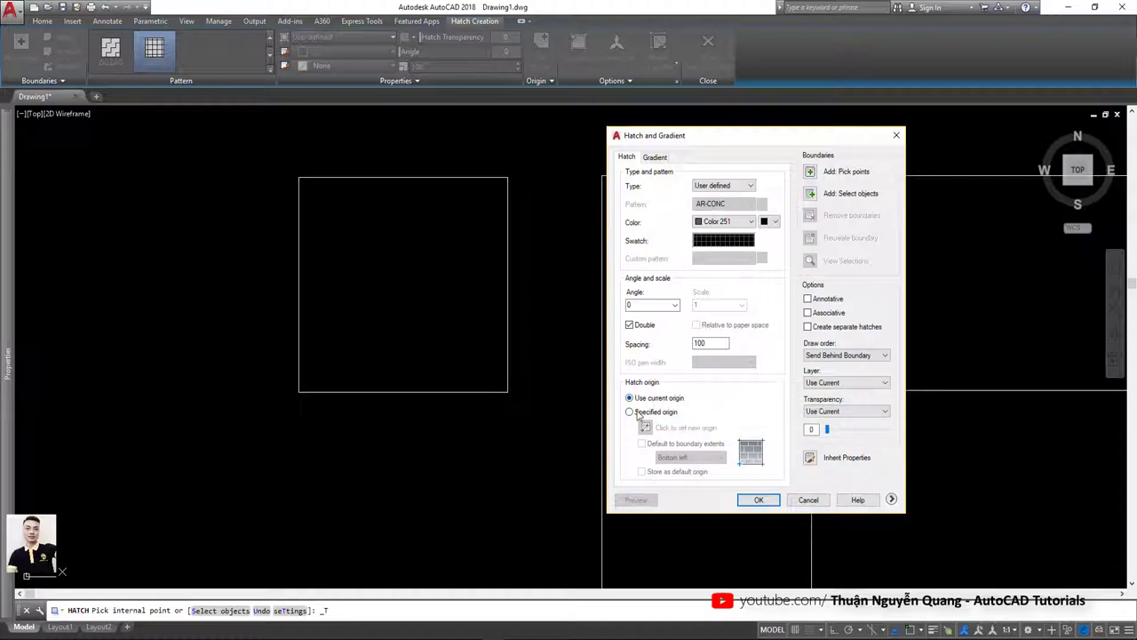
left_click(630, 412)
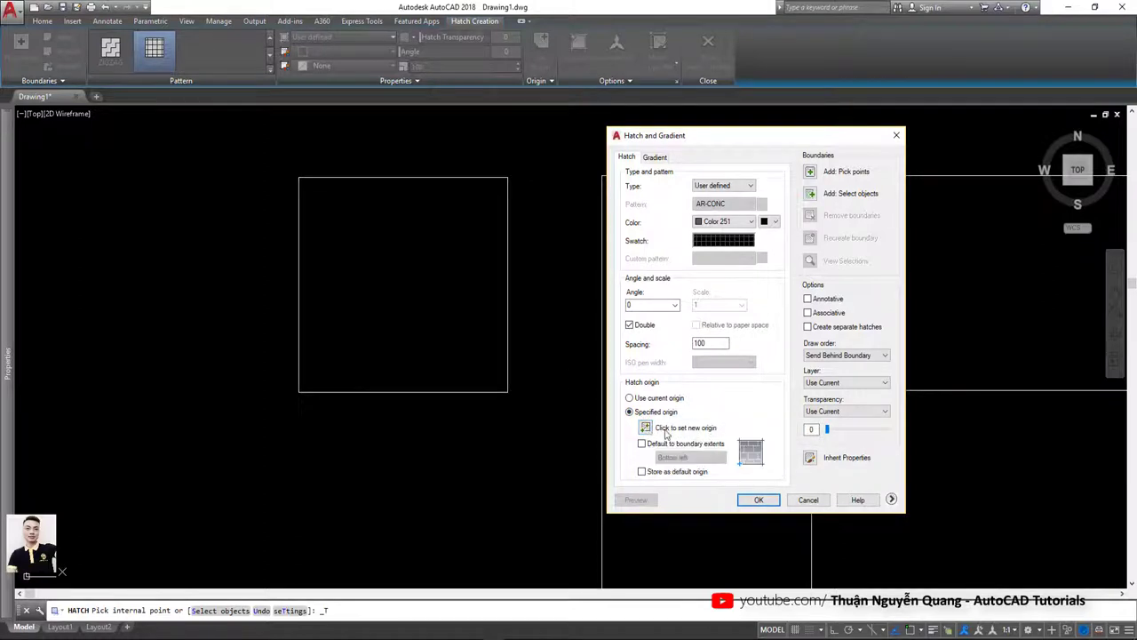
left_click(648, 430)
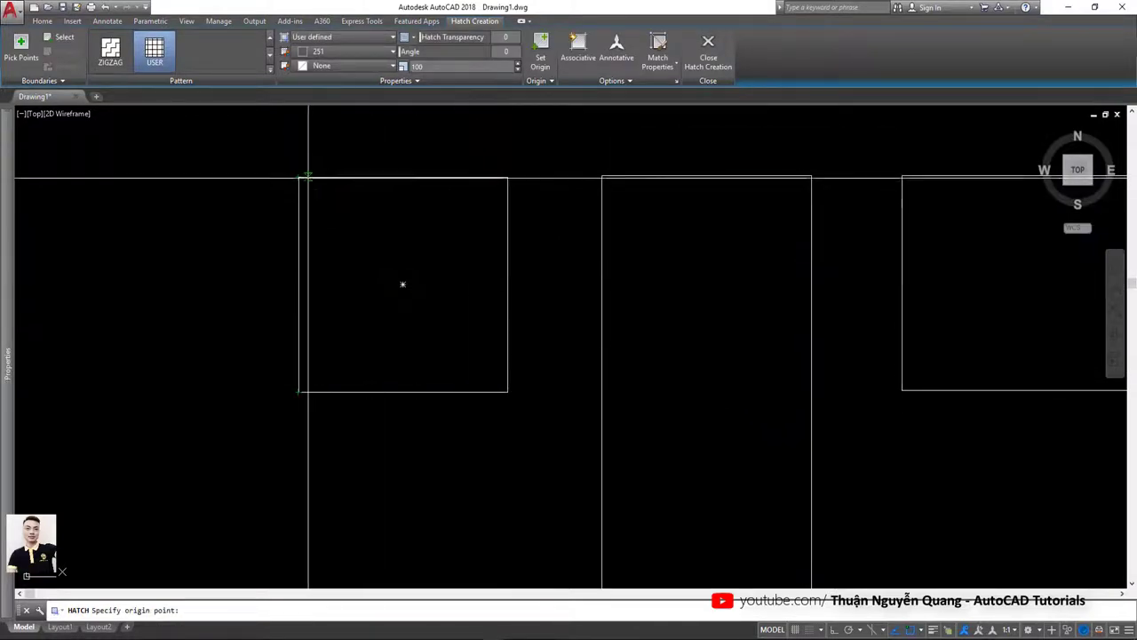
Set the hatch origin at the square's top-left corner and fill the square with the grid
left_click(297, 177)
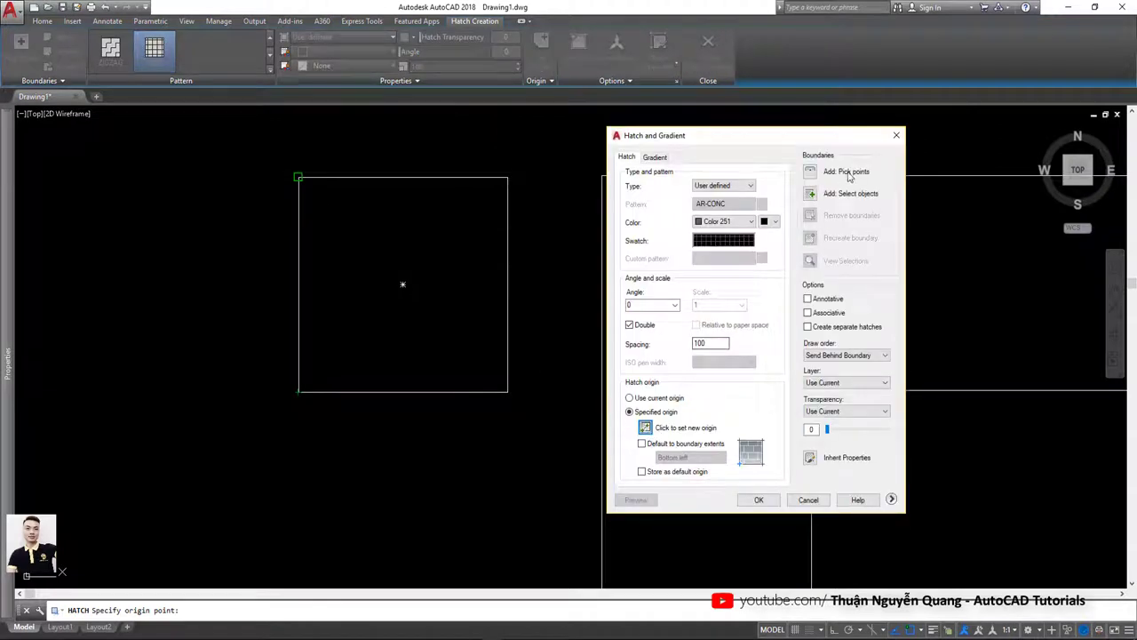
left_click(811, 173)
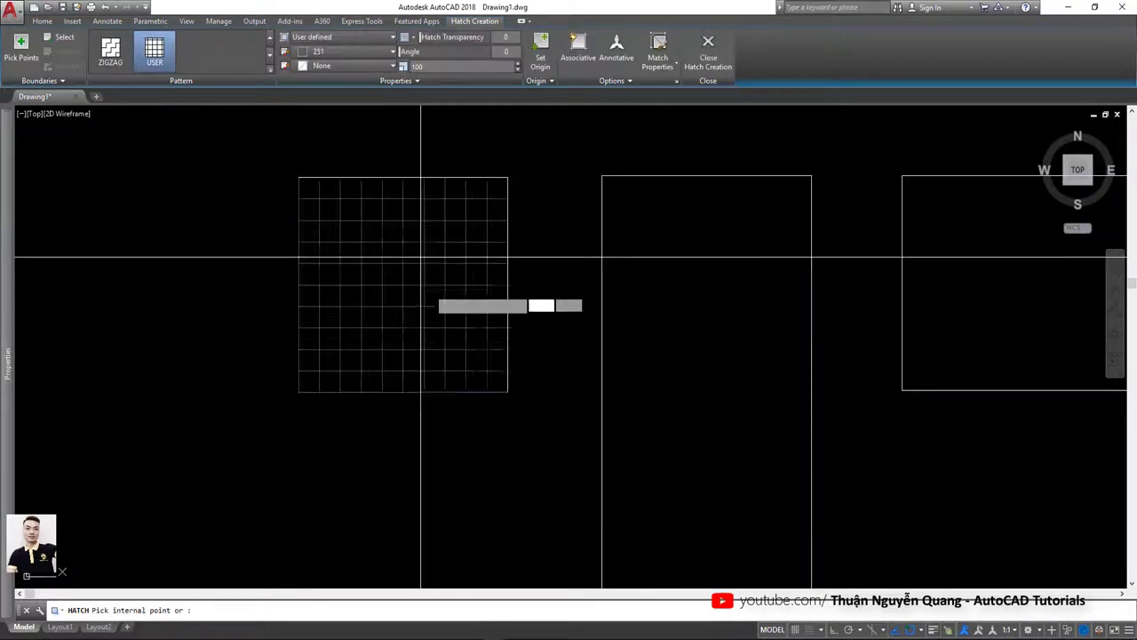
left_click(384, 266)
key("Return")
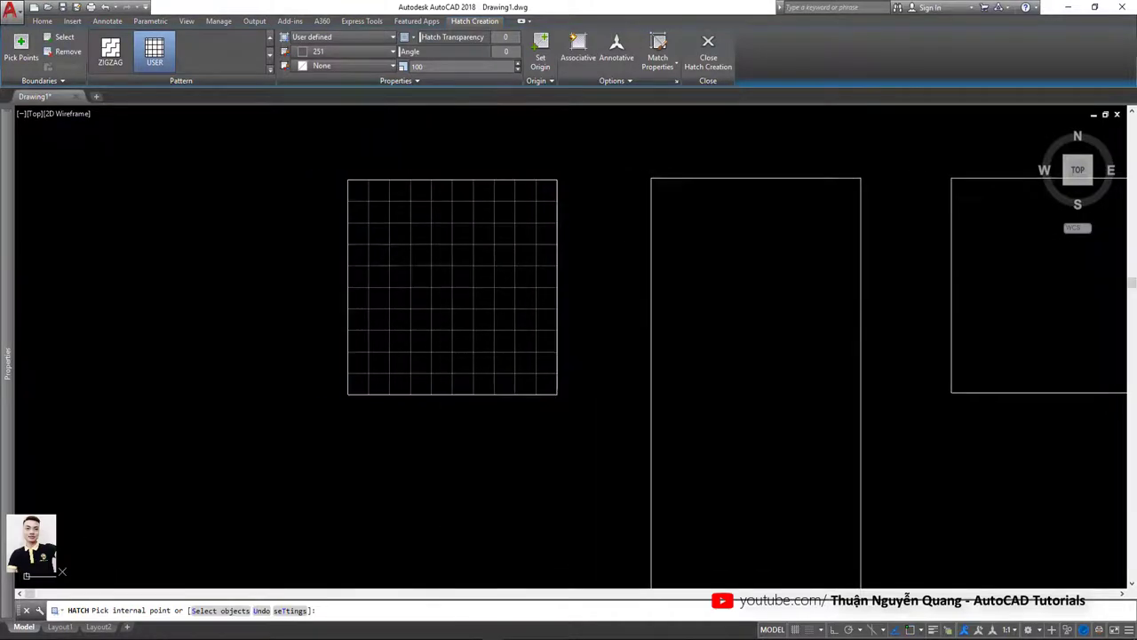
Select the grid hatch and explode it into separate lines with X
scroll(437, 262, "up", 2)
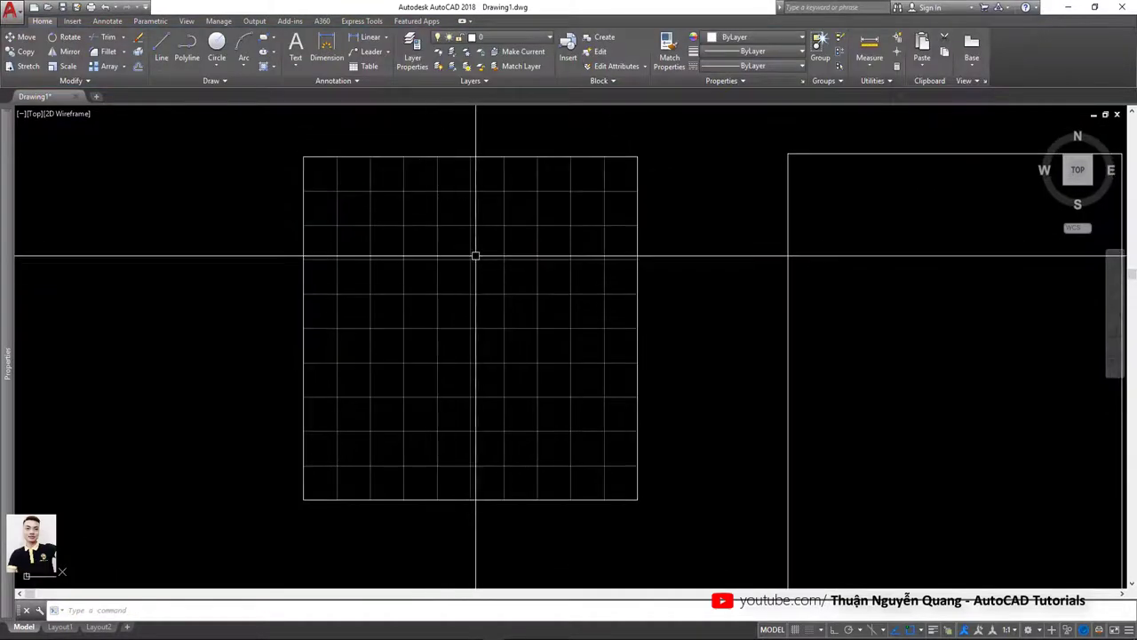
left_click(475, 254)
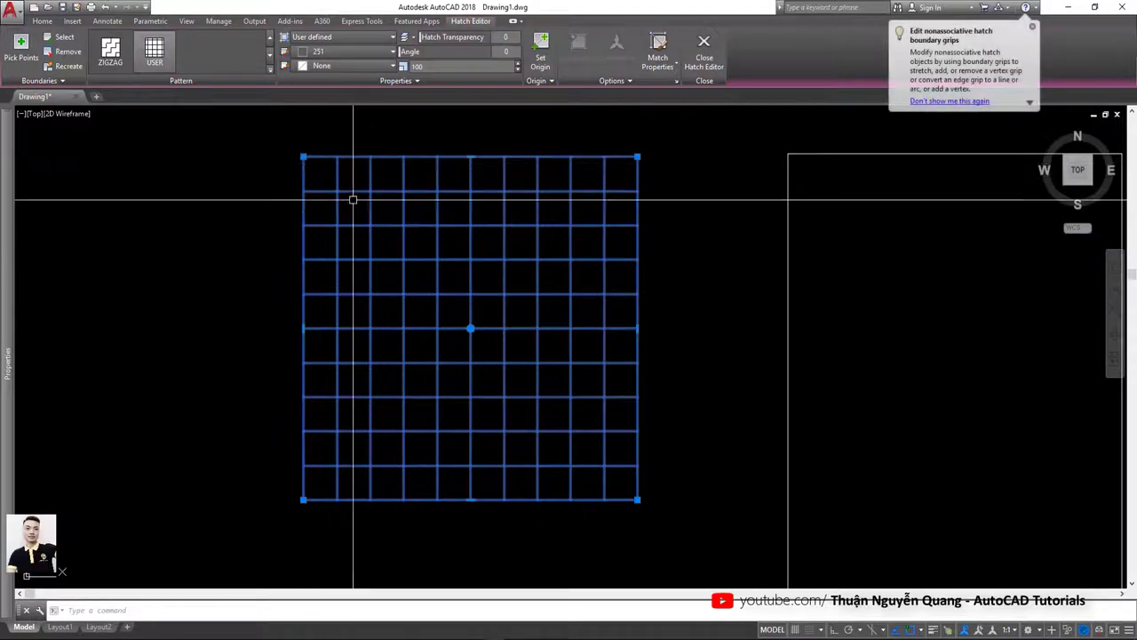
key("Escape")
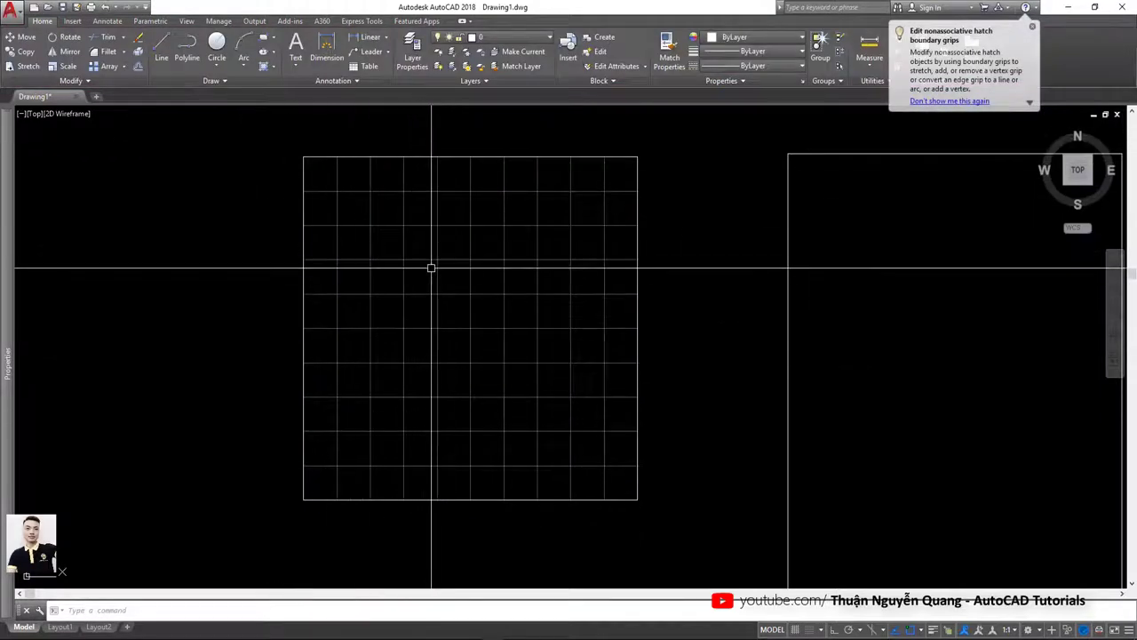
left_click(426, 260)
key("Escape")
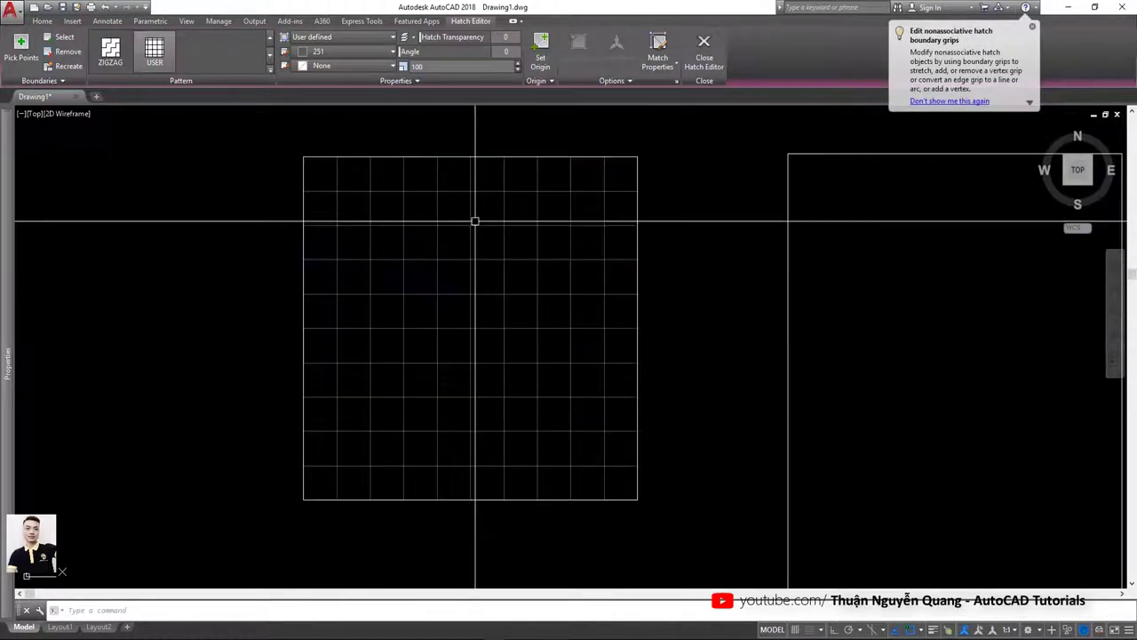
left_click(473, 205)
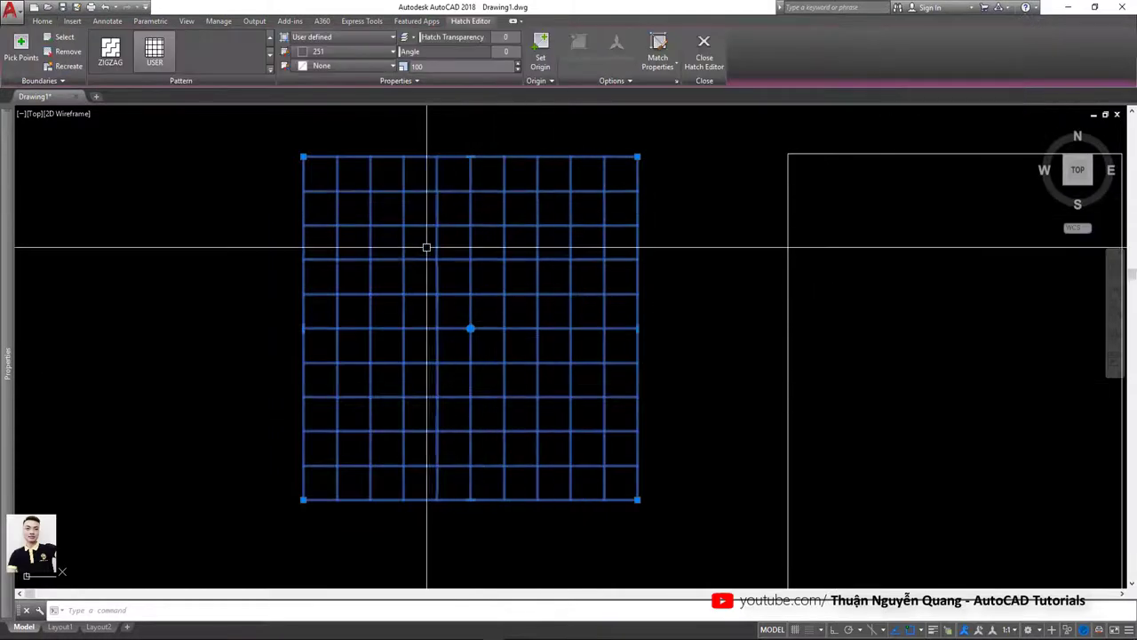
type("x")
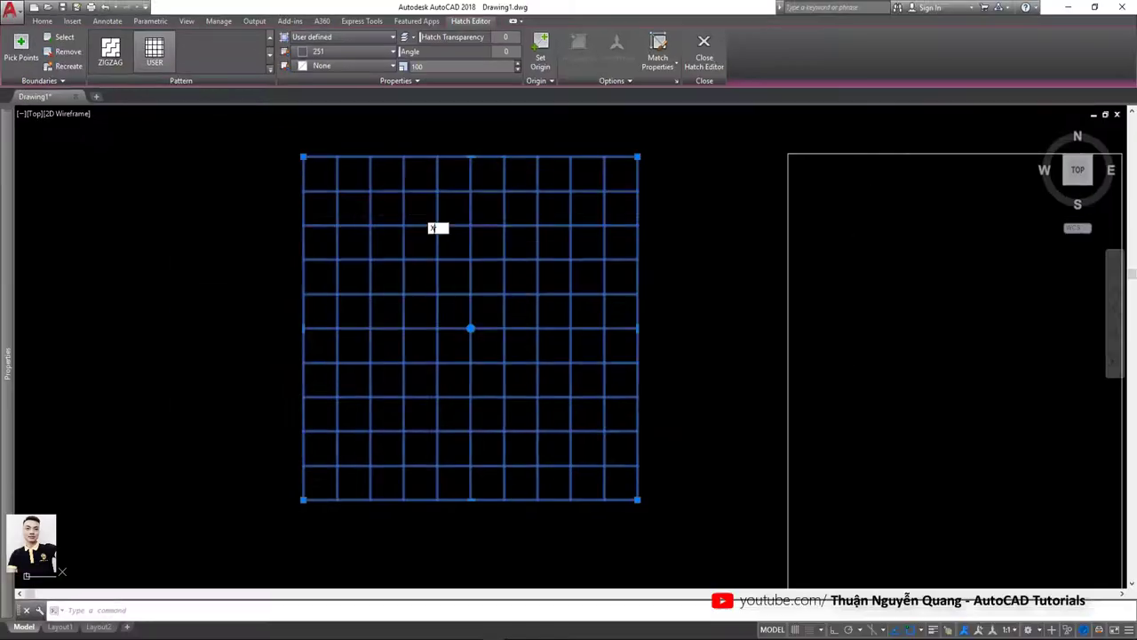
key("Return")
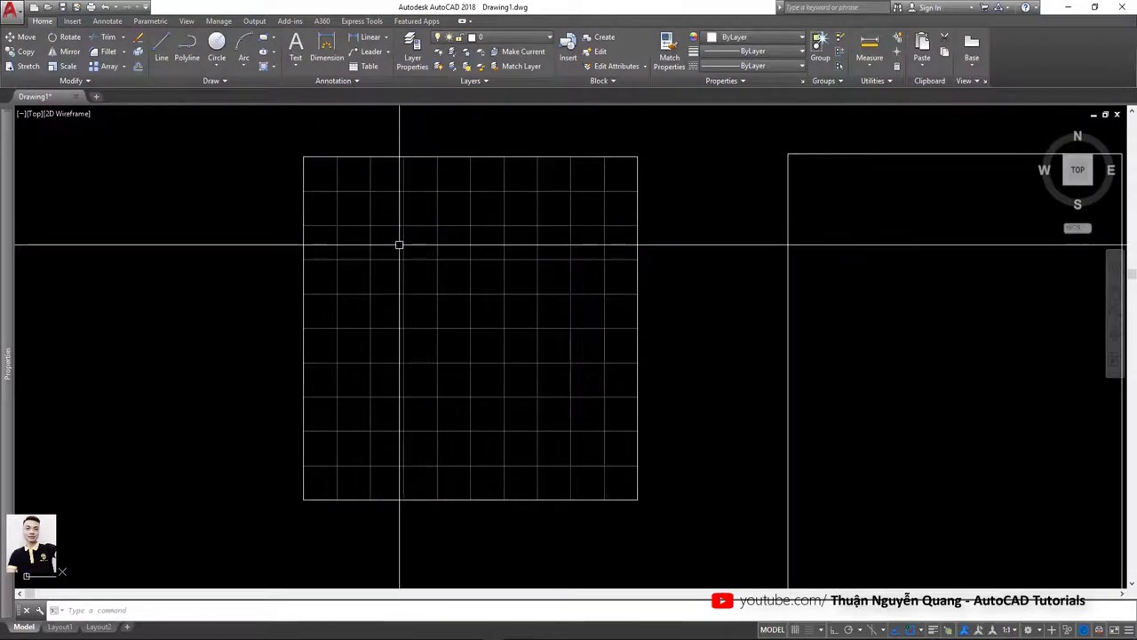
Check several individual grid lines to confirm the hatch was exploded
left_click(402, 243)
key("Escape")
left_click(337, 168)
key("Escape")
left_click(325, 190)
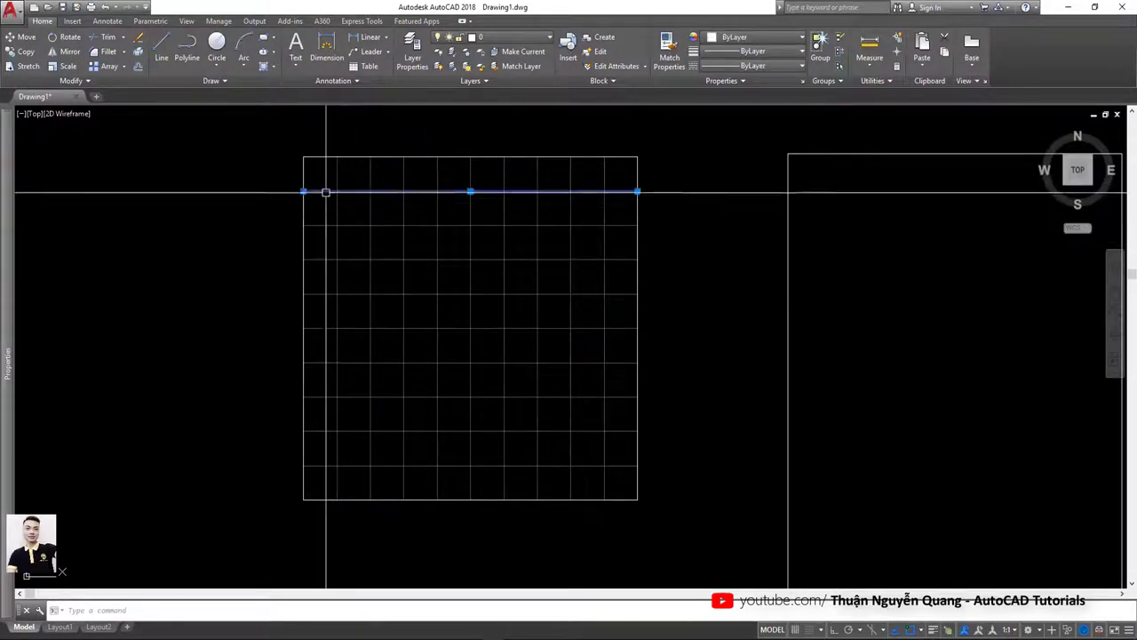
key("Escape")
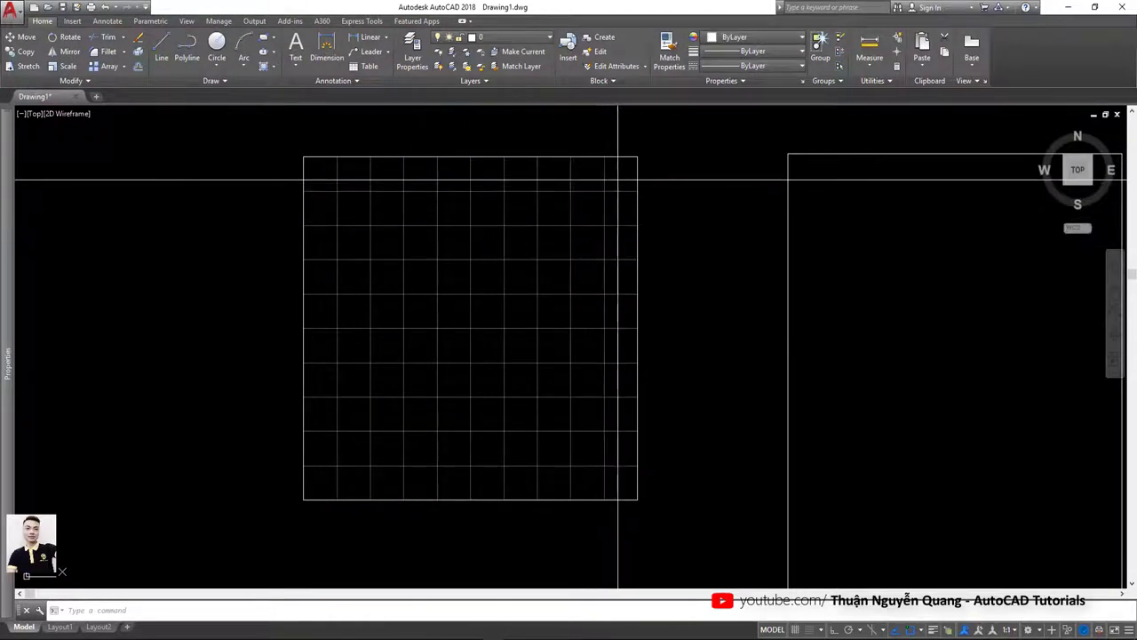
Crossing-select all grid lines and change their linetype from Continuous to ByLayer
left_click(618, 181)
left_click(324, 477)
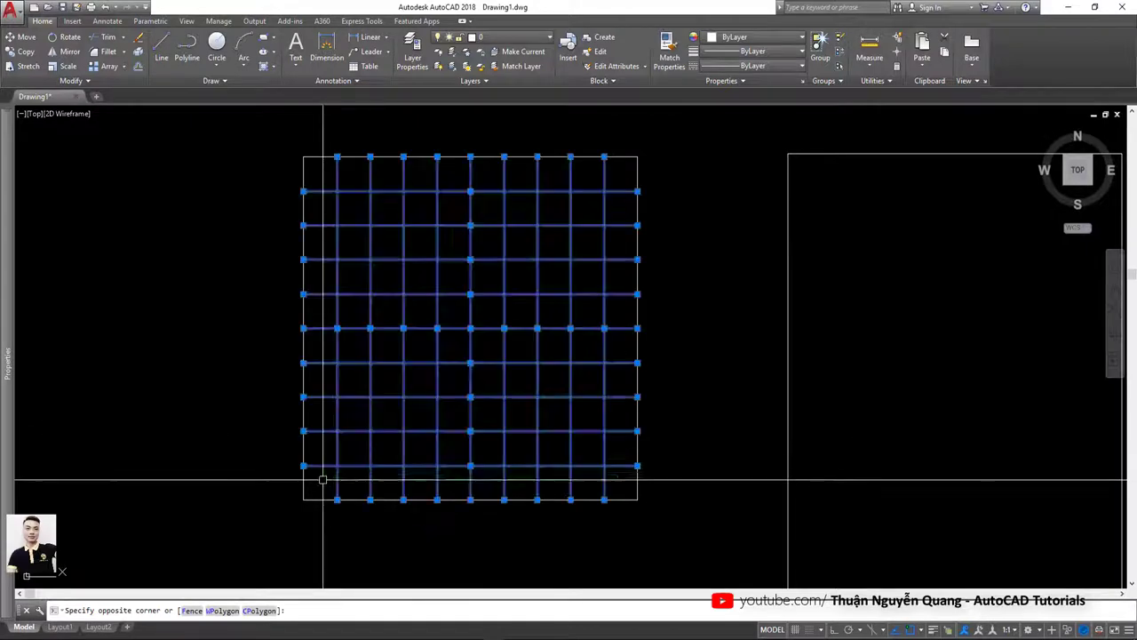
left_click(727, 68)
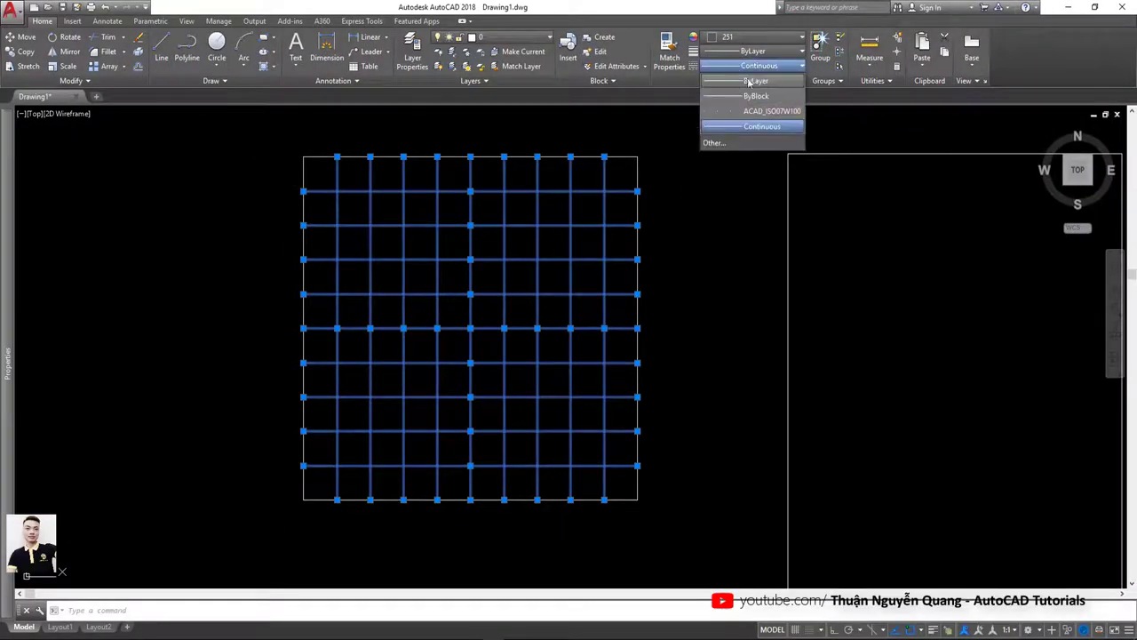
left_click(747, 82)
key("Escape")
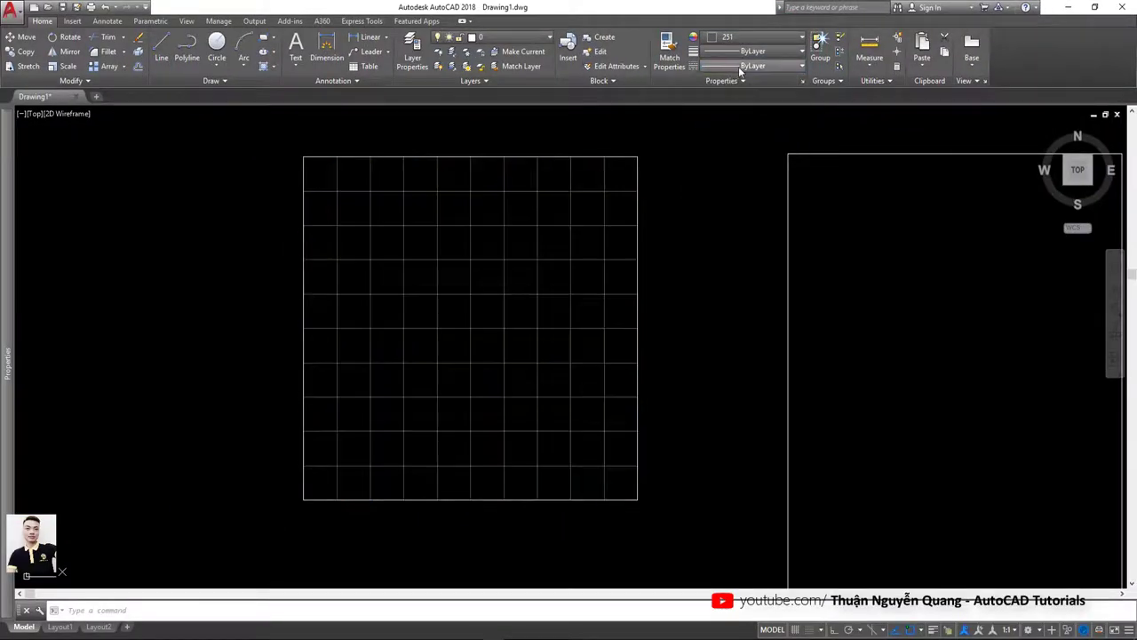
left_click(617, 180)
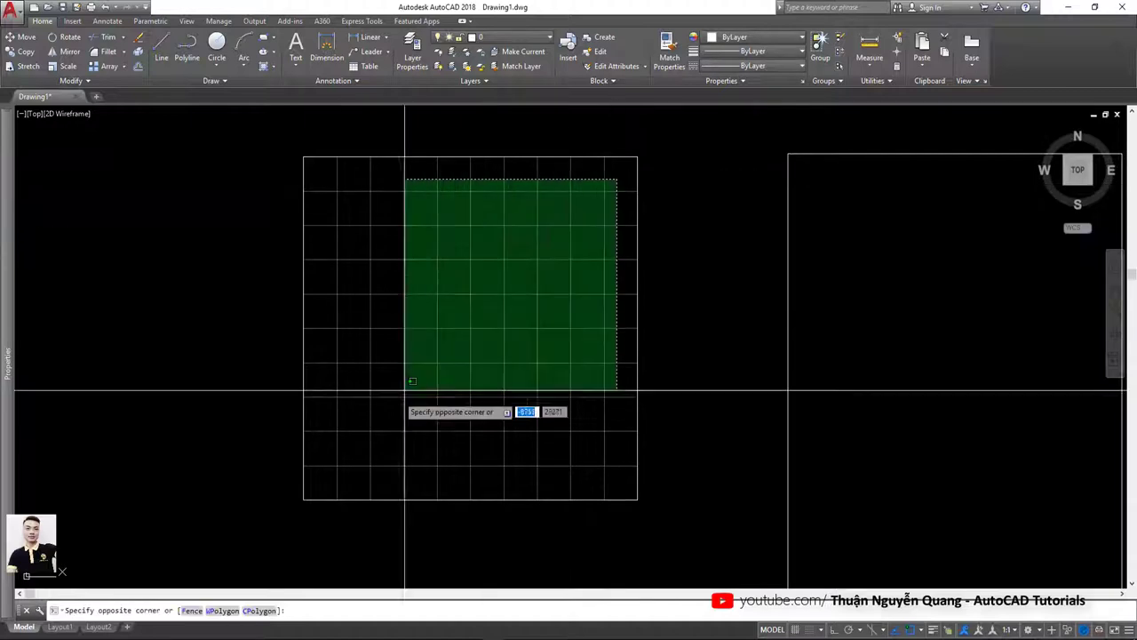
left_click(311, 480)
Put the selected grid lines on layer Test with ByLayer linetype, then reselect them
left_click(517, 41)
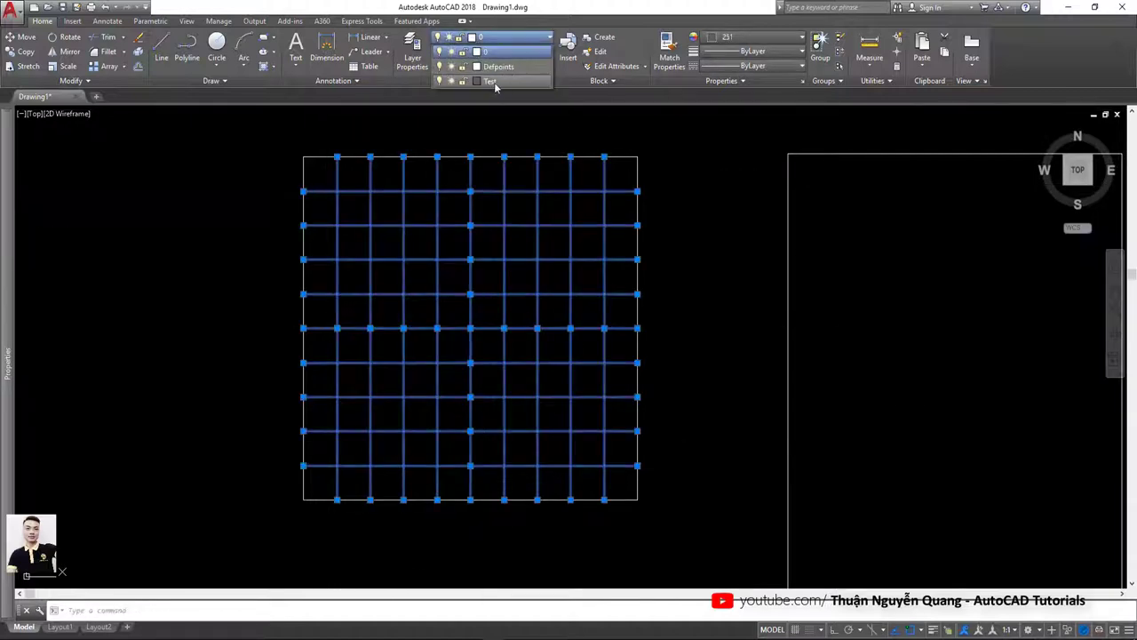
left_click(495, 81)
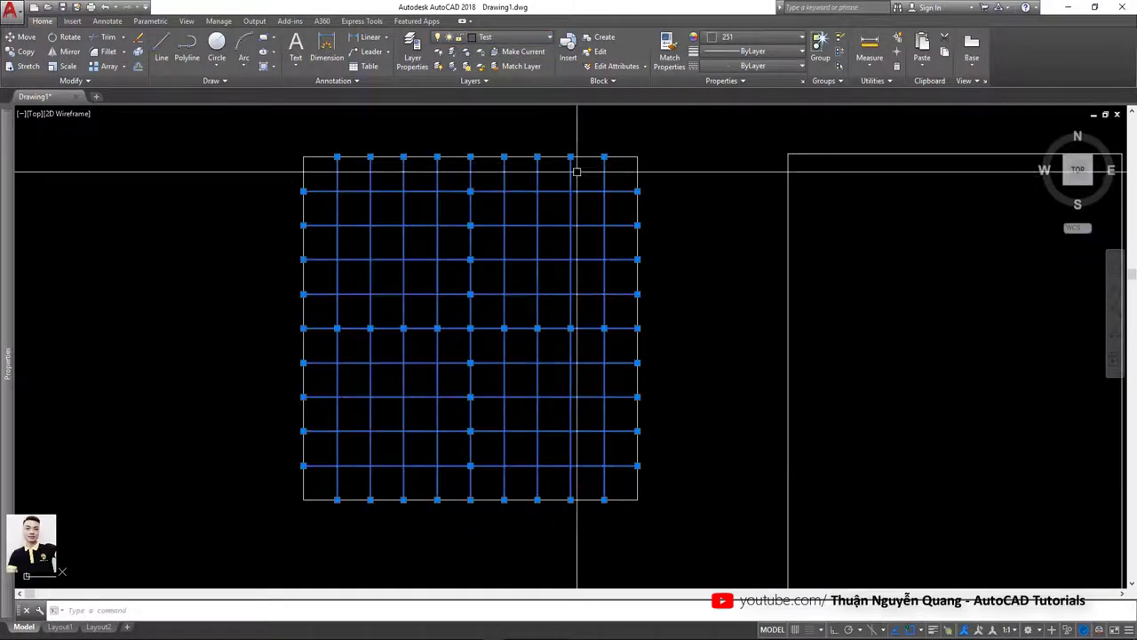
left_click(755, 65)
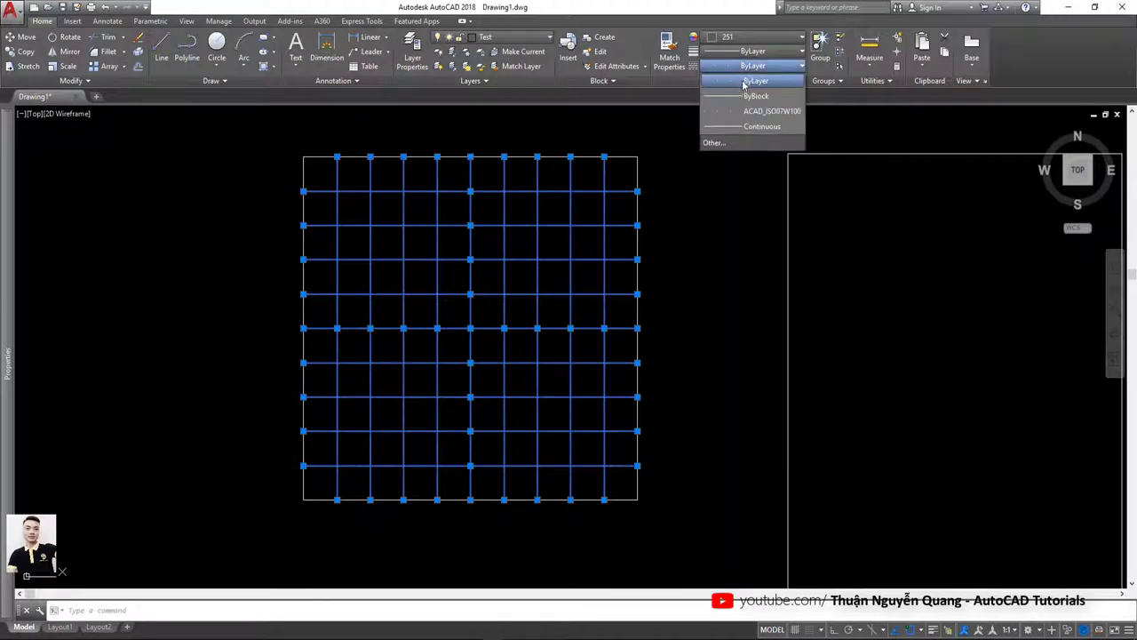
left_click(752, 82)
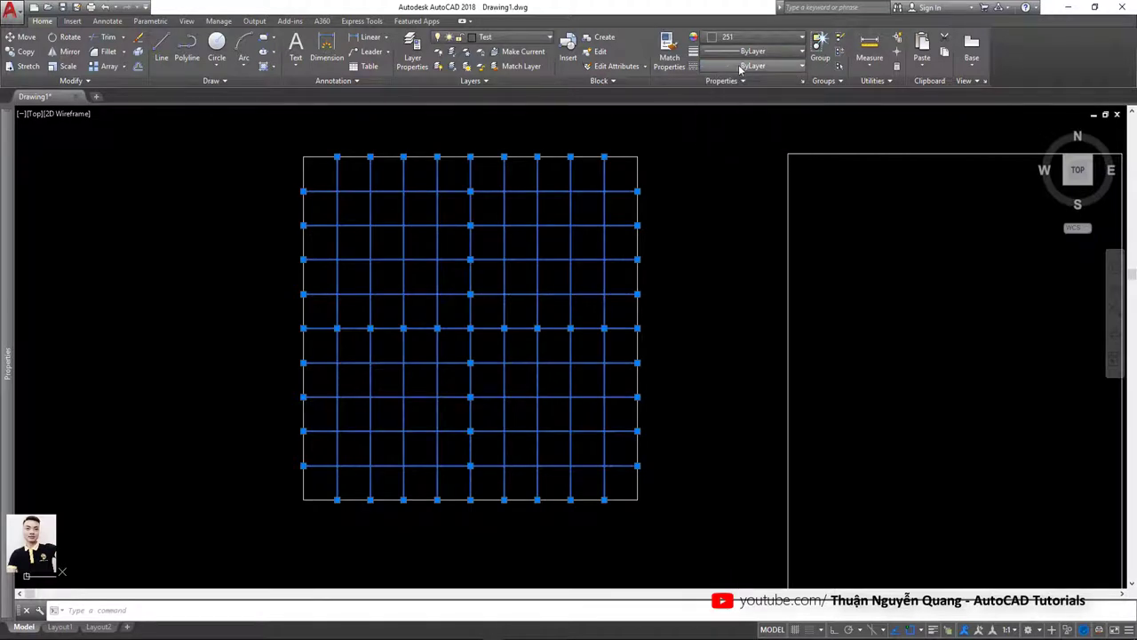
left_click(740, 67)
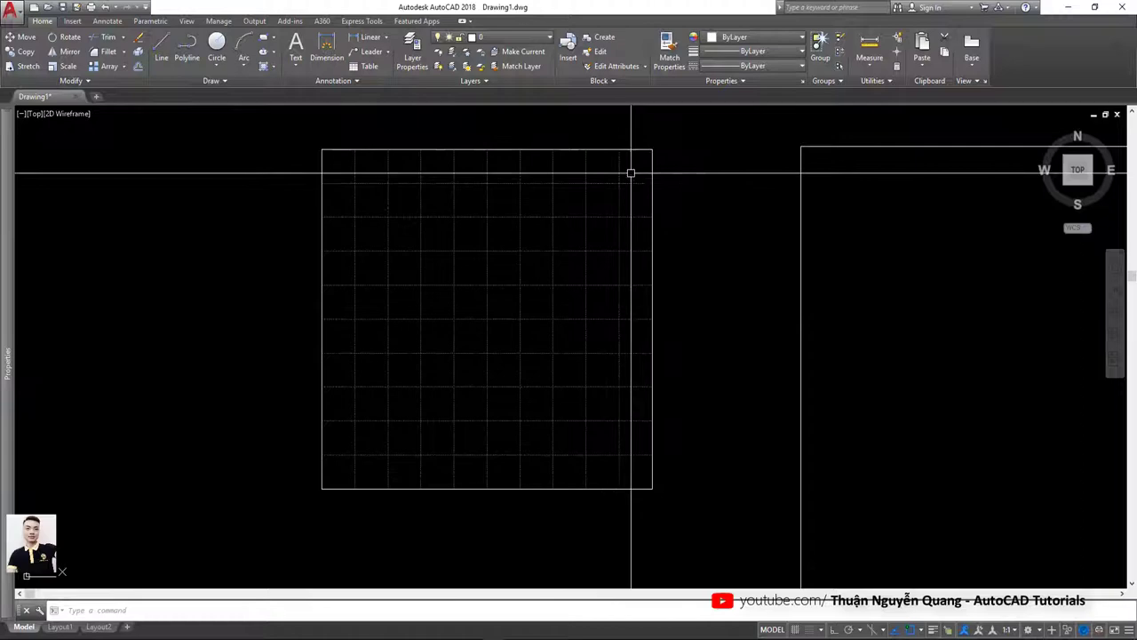
left_click(631, 173)
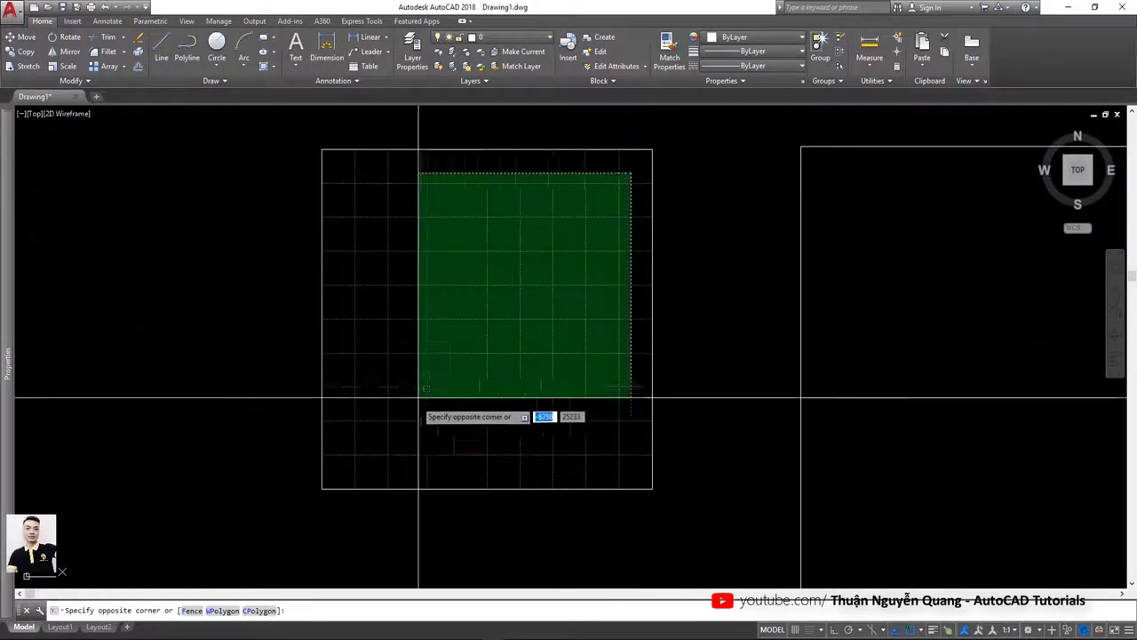
left_click(342, 467)
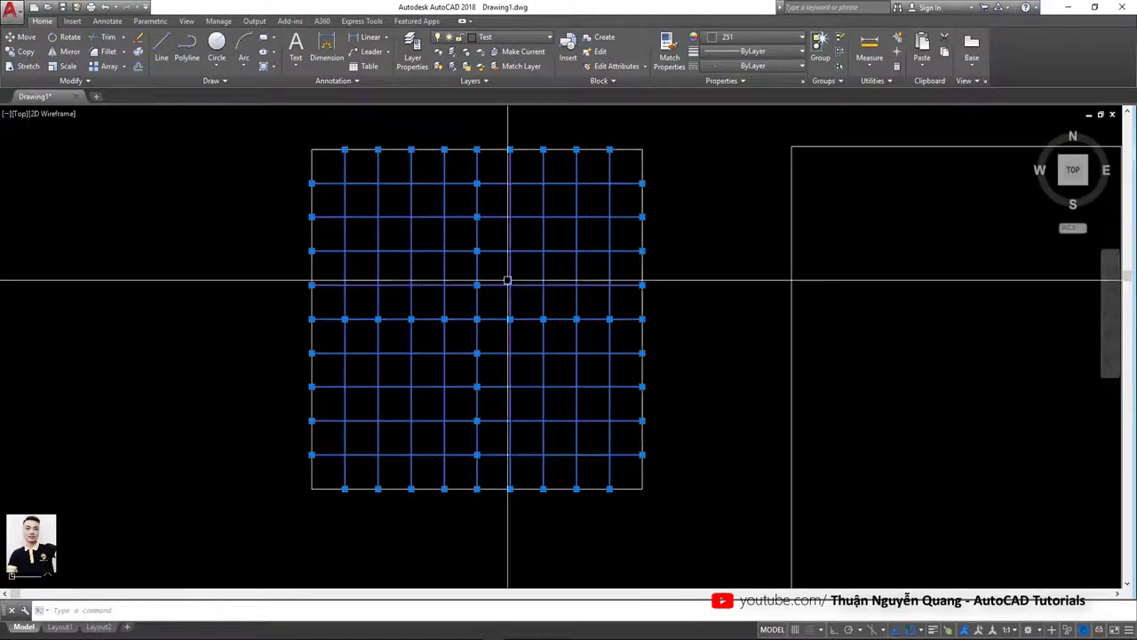
key("Escape")
left_click(618, 170)
left_click(330, 478)
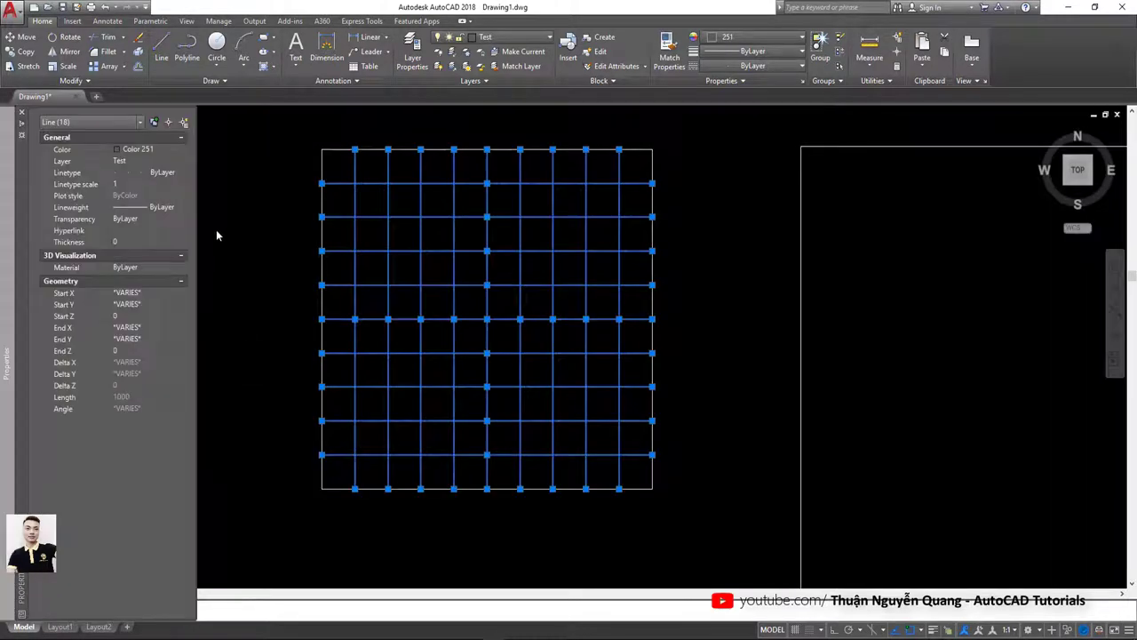
Bring up the Properties panel for the selected grid lines
left_click(22, 114)
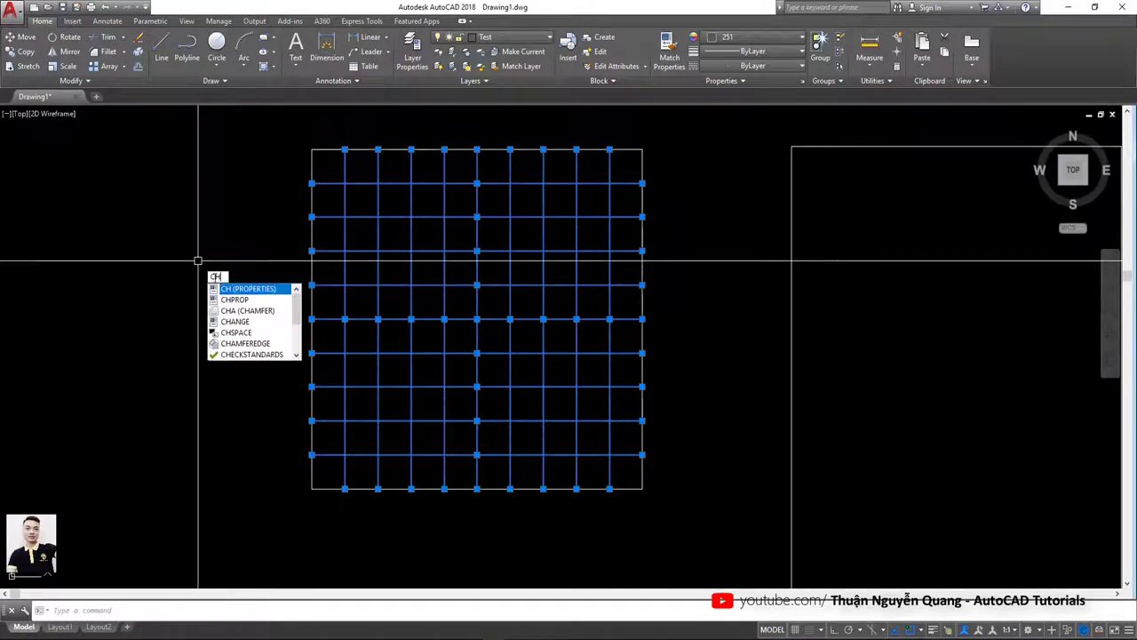
left_click(255, 293)
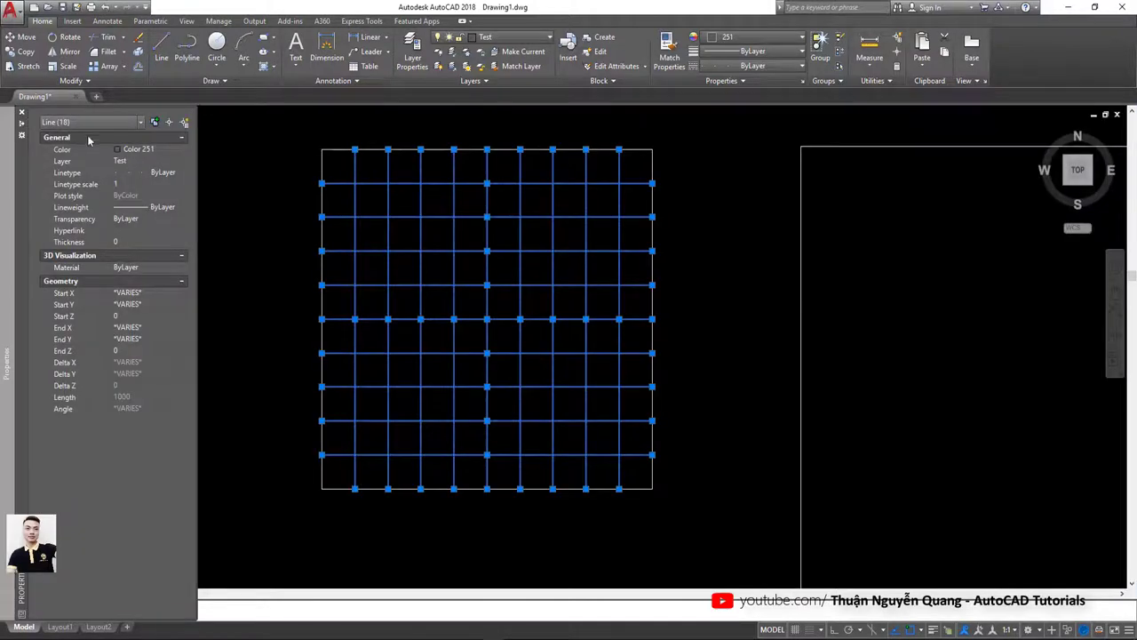
left_click(23, 114)
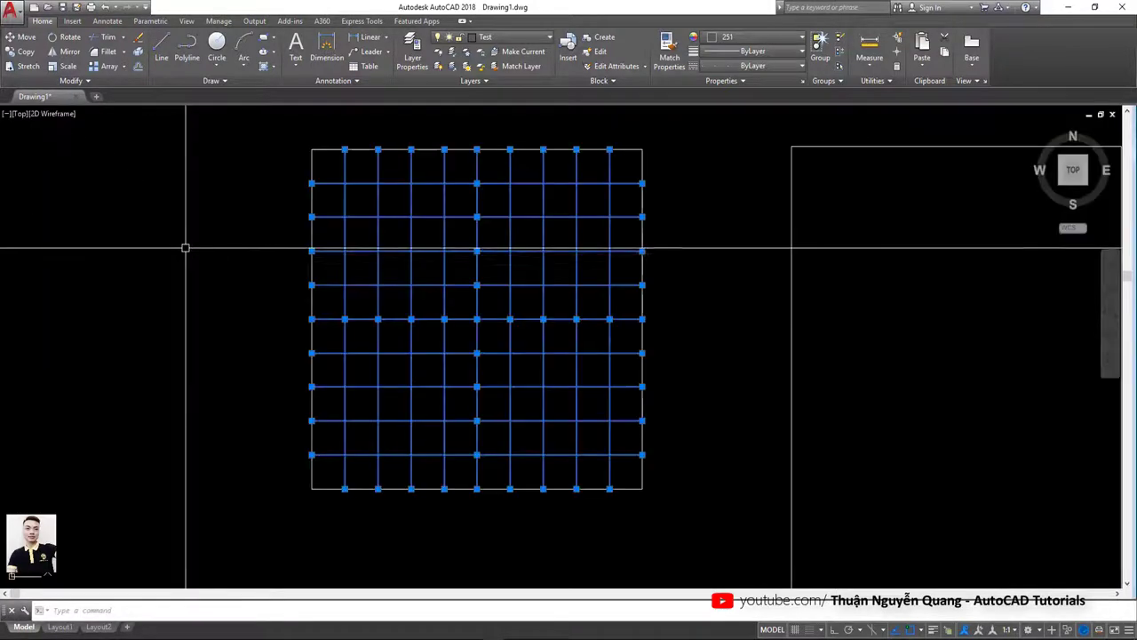
type("p")
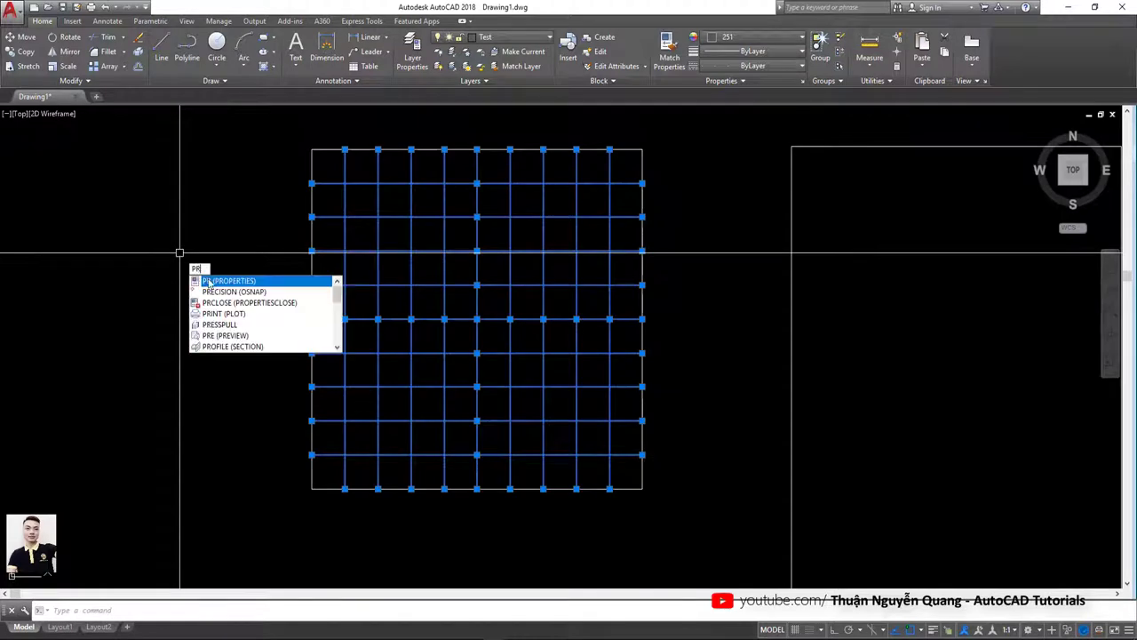
left_click(211, 282)
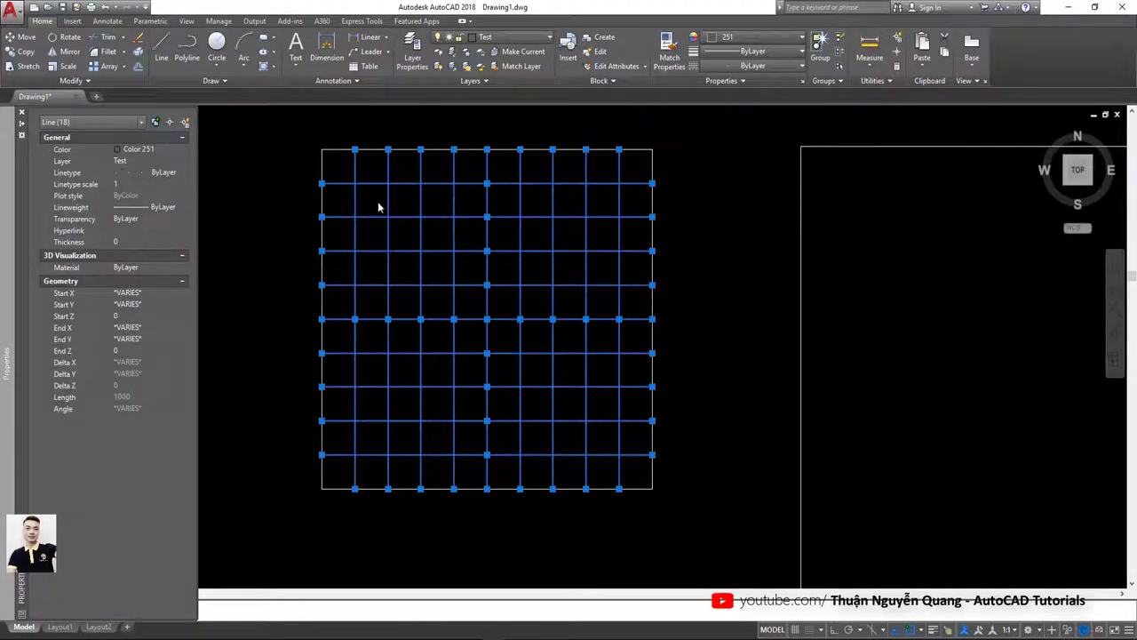
key("Escape")
Reselect the grid lines inside the square and change their linetype scale from 5 to 4
left_click(643, 173)
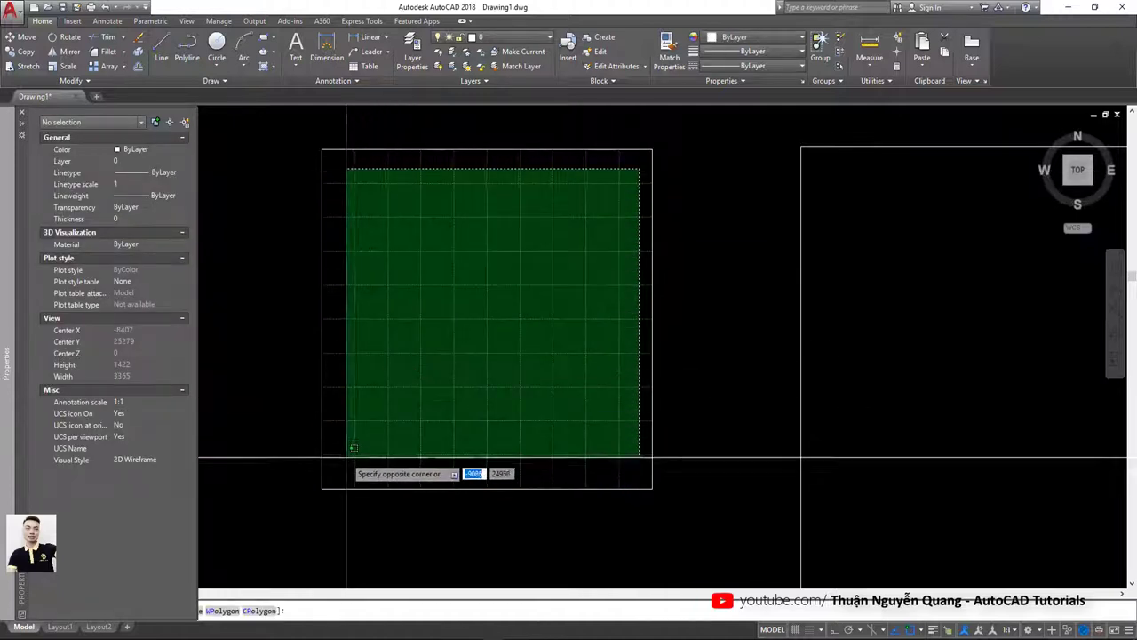
left_click(346, 471)
left_click(632, 149)
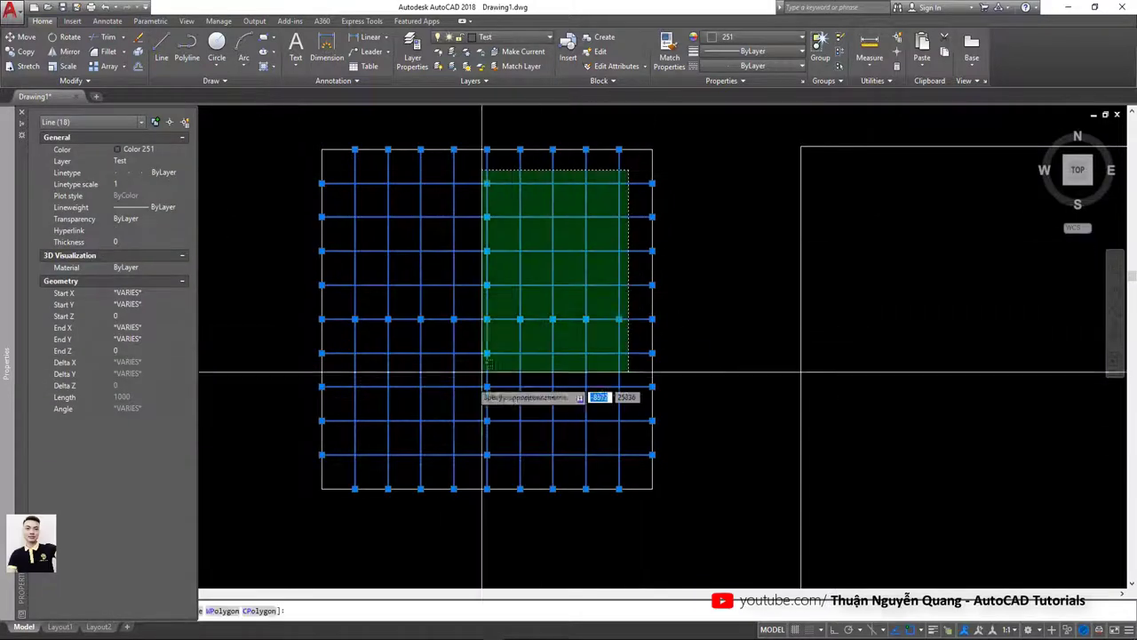
left_click(323, 483)
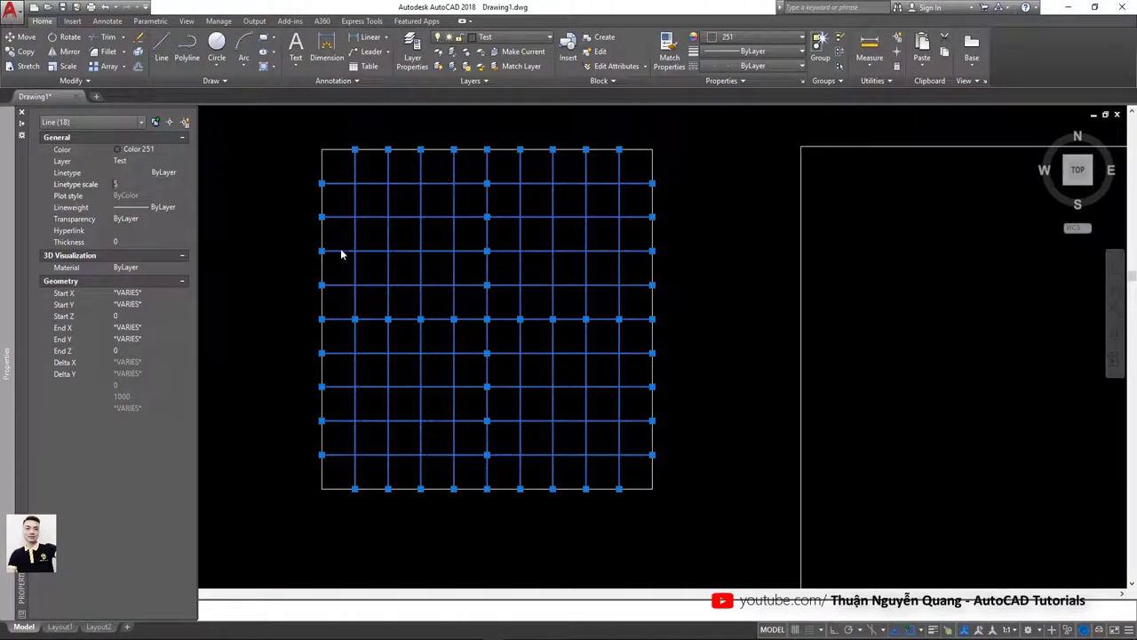
key("ctrl+1")
key("Delete")
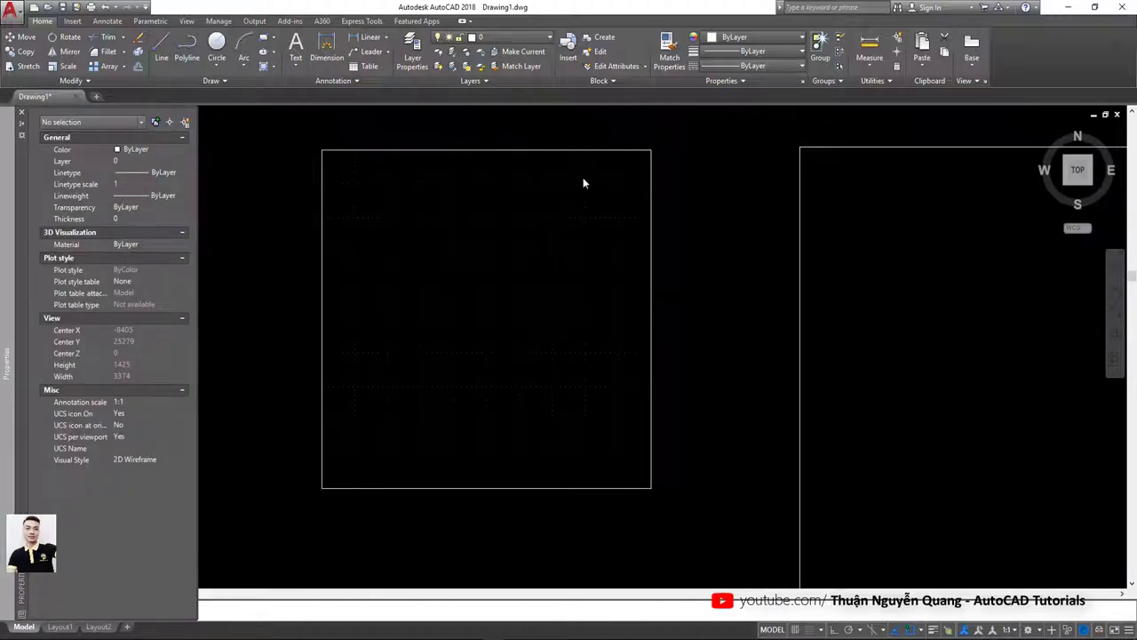
left_click(627, 178)
left_click(337, 469)
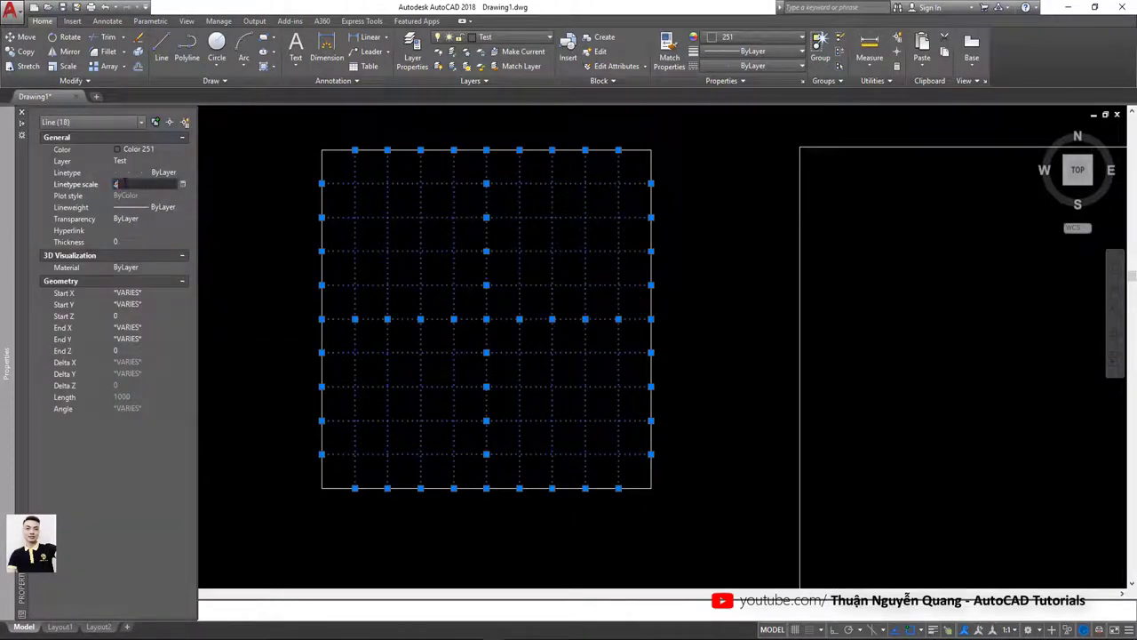
Apply linetype scale 4 to the grid lines and zoom in to check the dotted result
key("Delete")
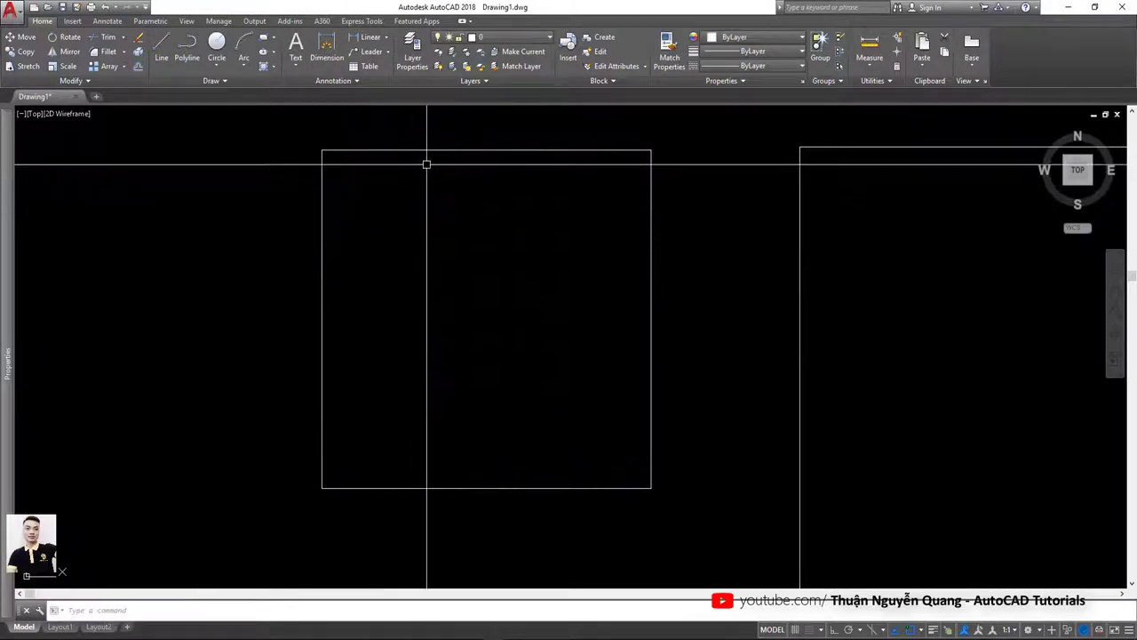
scroll(533, 422, "up", 1)
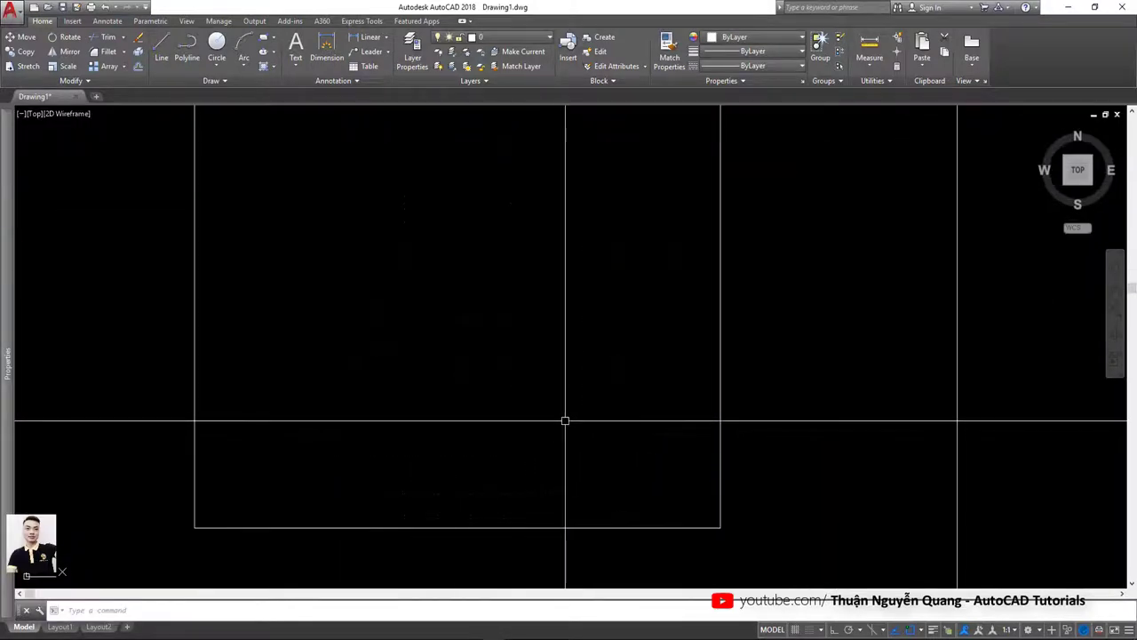
scroll(562, 420, "up", 1)
scroll(558, 425, "down", 1)
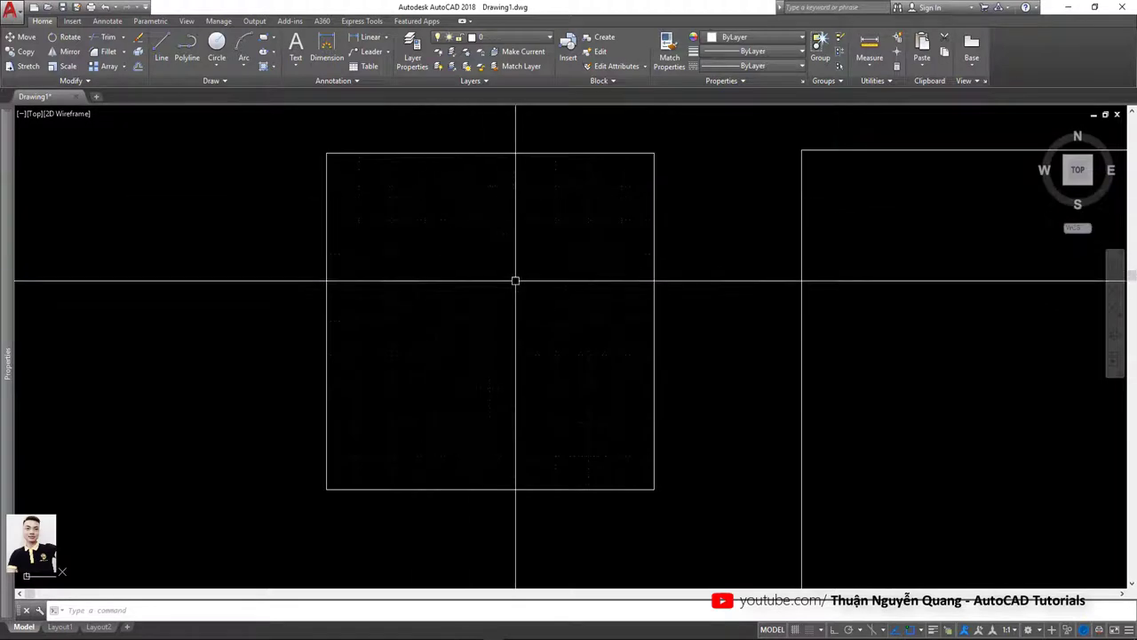
scroll(424, 254, "down", 1)
scroll(424, 254, "down", 2)
scroll(444, 265, "up", 1)
scroll(447, 264, "up", 1)
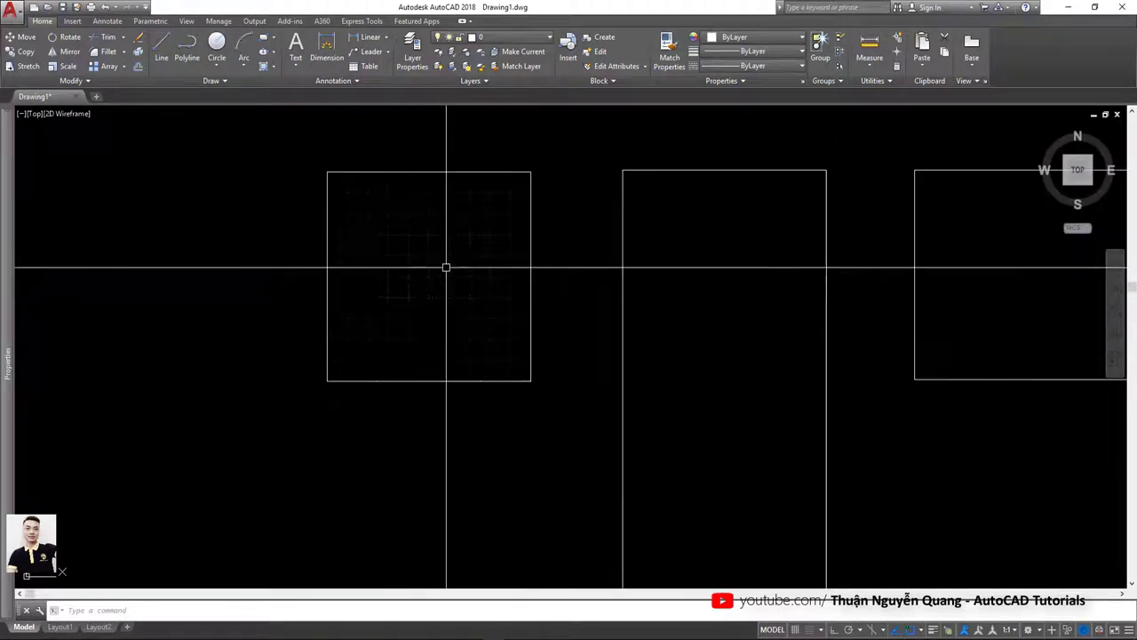
scroll(553, 278, "down", 1)
Pan and zoom to show all three rectangles, then start the HATCH command
middle_click_drag(553, 278, 399, 249)
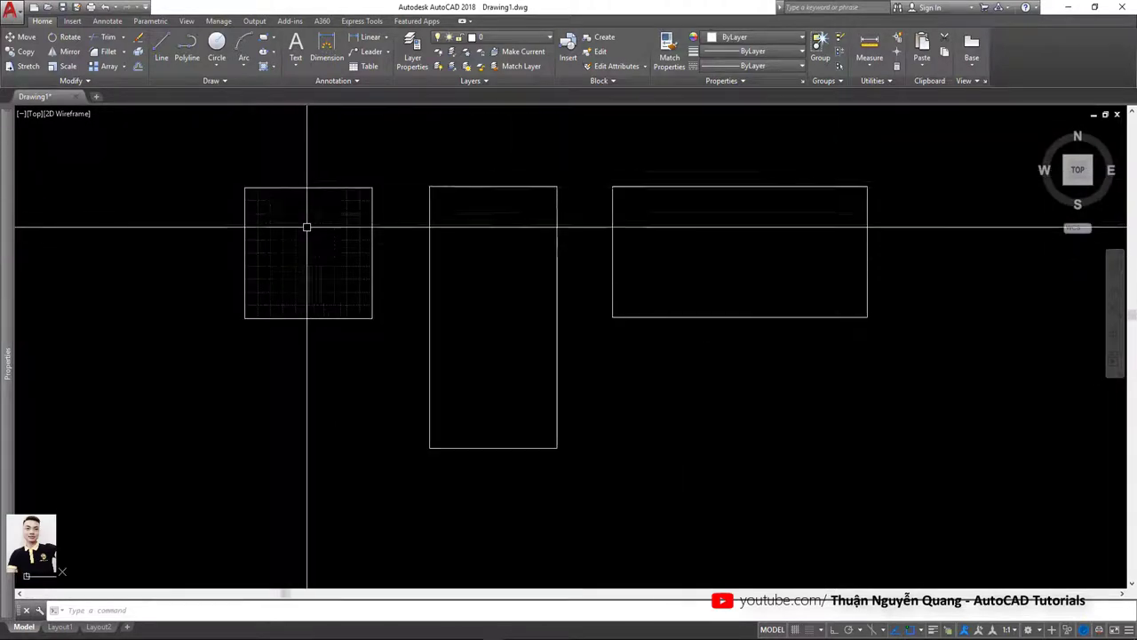
scroll(307, 226, "up", 3)
scroll(313, 224, "down", 3)
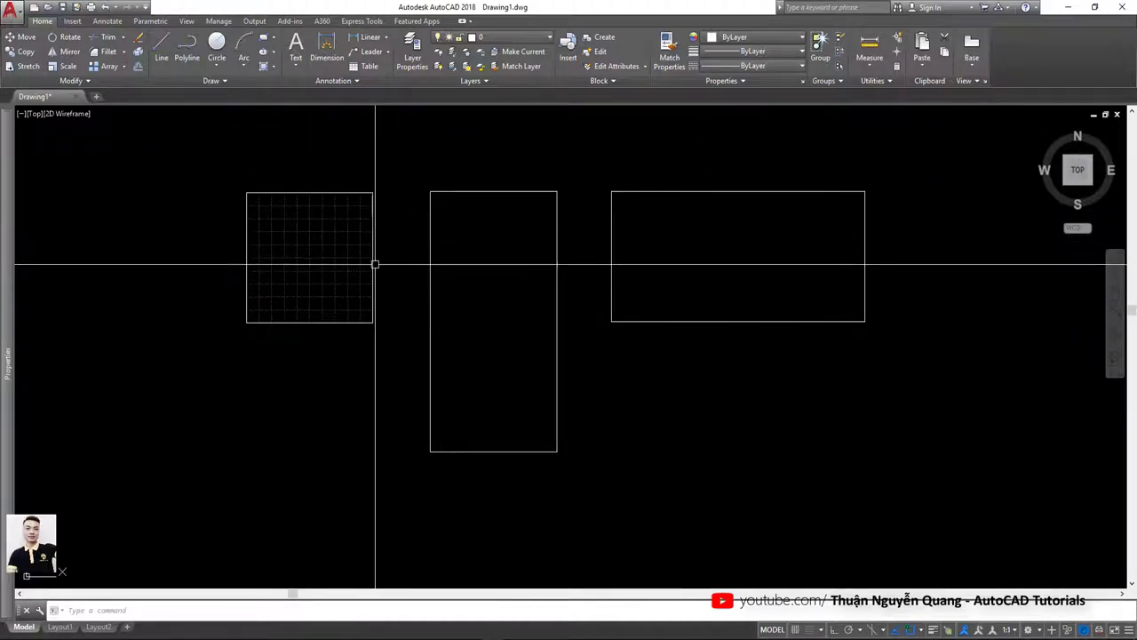
scroll(375, 261, "up", 2)
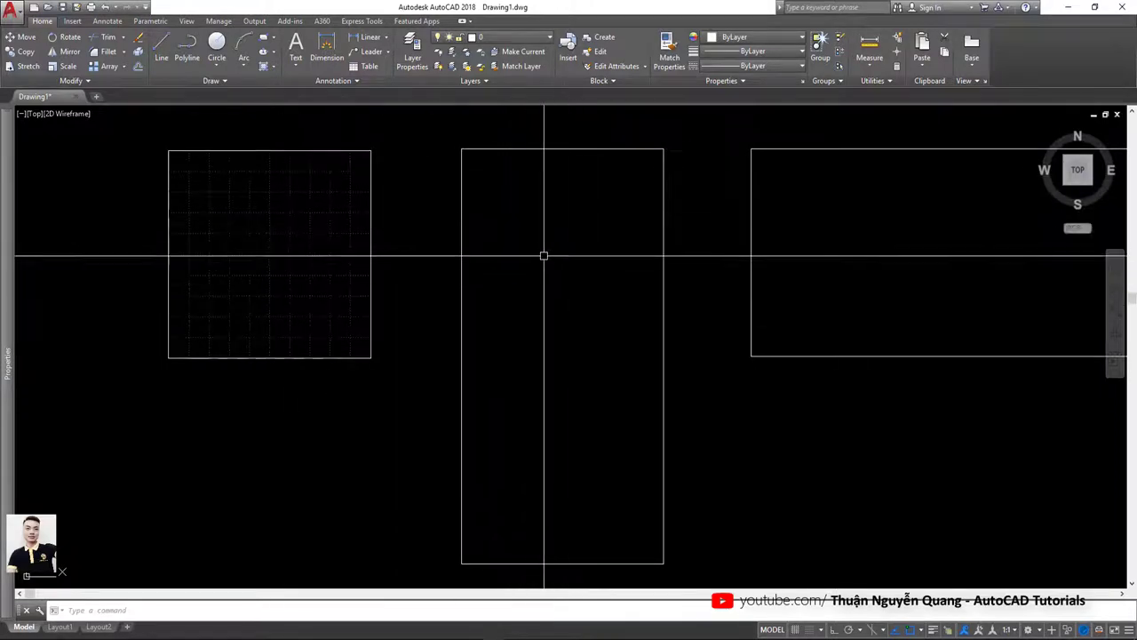
scroll(194, 158, "up", 5)
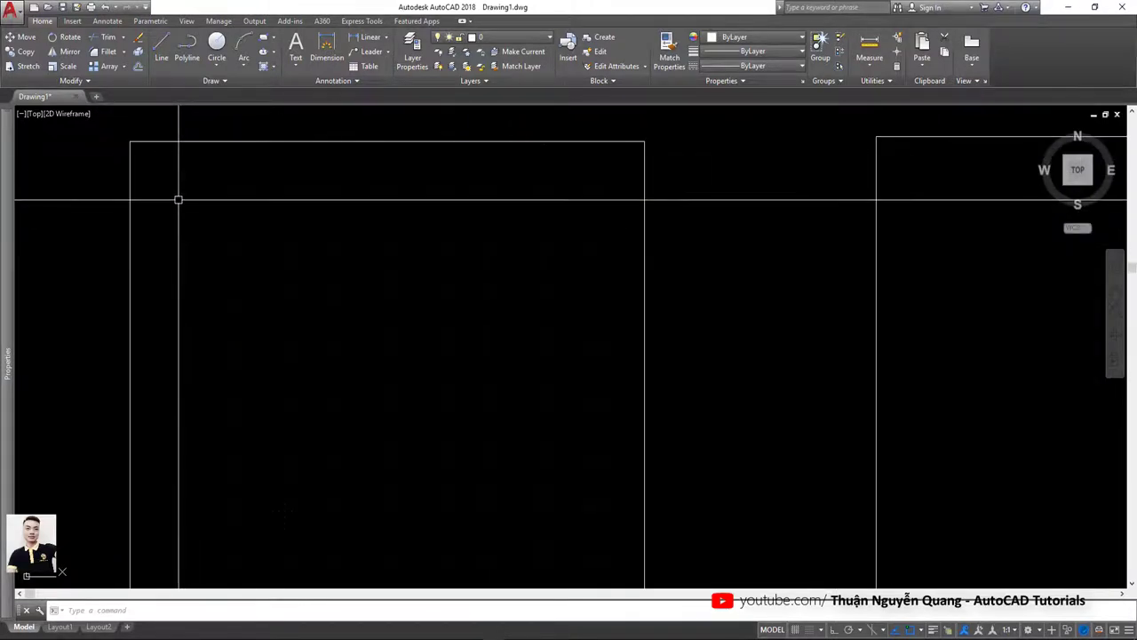
scroll(284, 194, "down", 7)
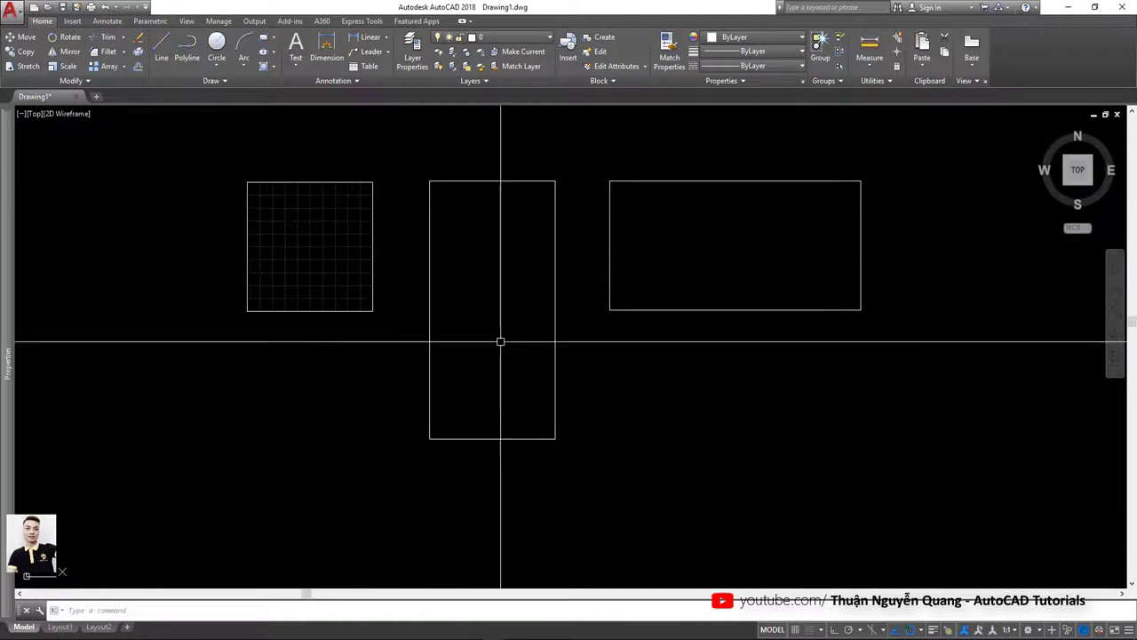
type("H")
key("Return")
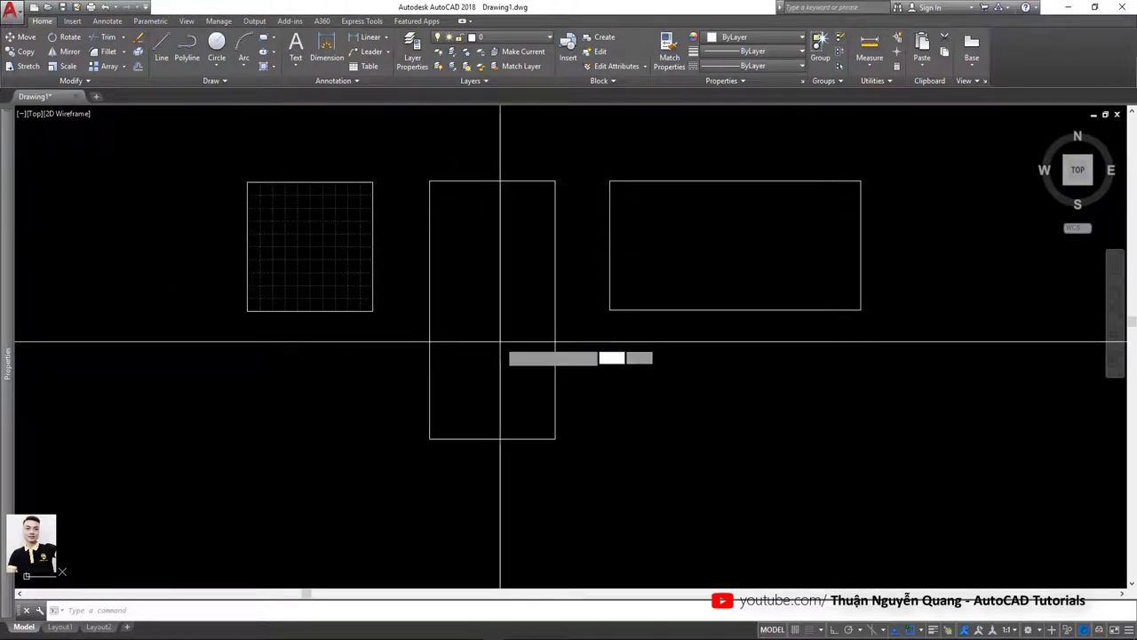
Fill the tall 1000×2000 rectangle with a user-defined double grid, 100 spacing, origin at its top-left corner
left_click(677, 80)
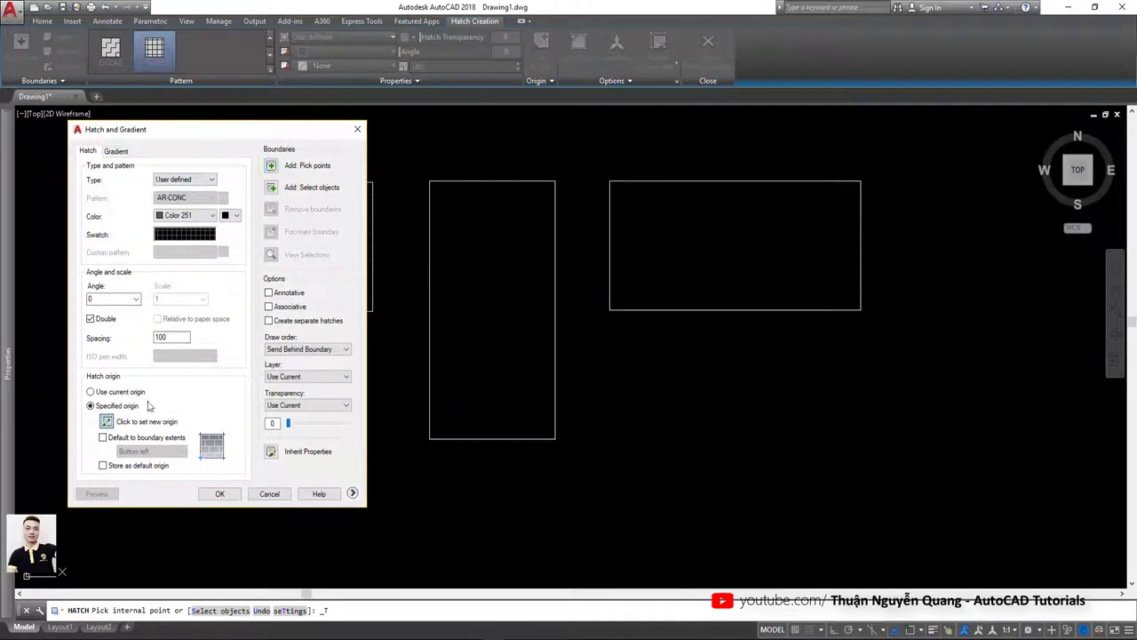
left_click(107, 421)
left_click(429, 181)
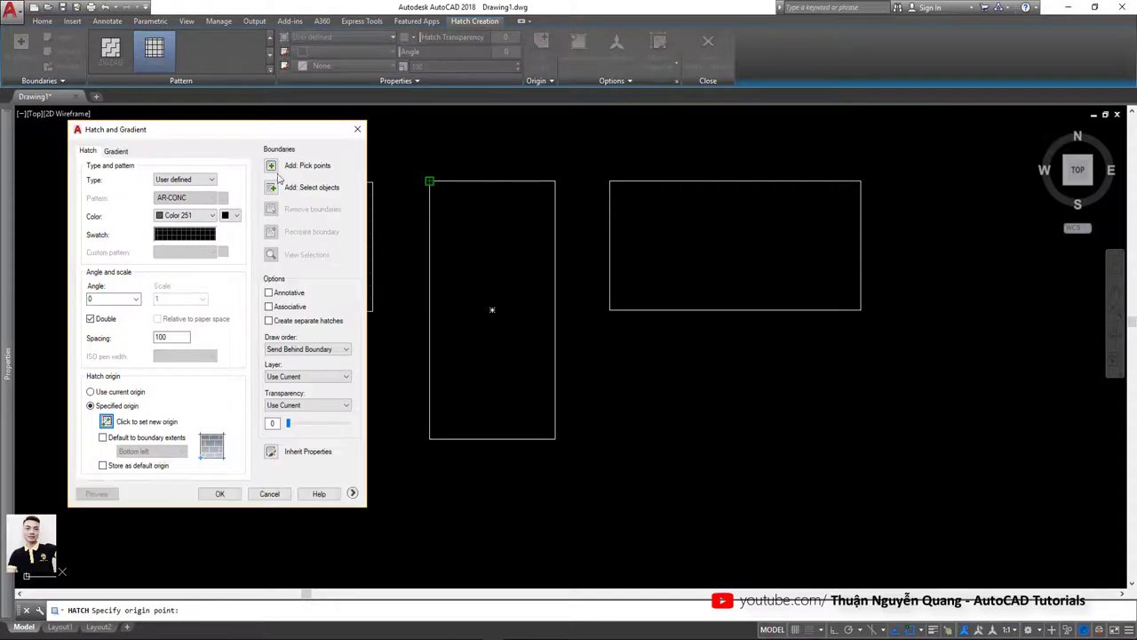
key("Return")
left_click(497, 272)
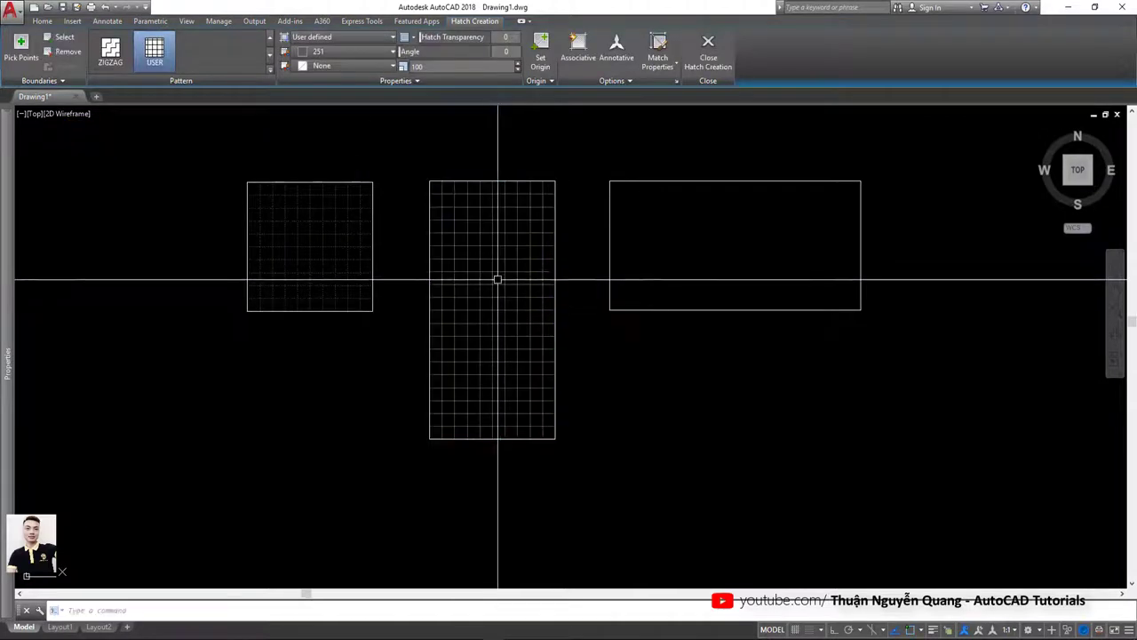
key("Return")
left_click(504, 273)
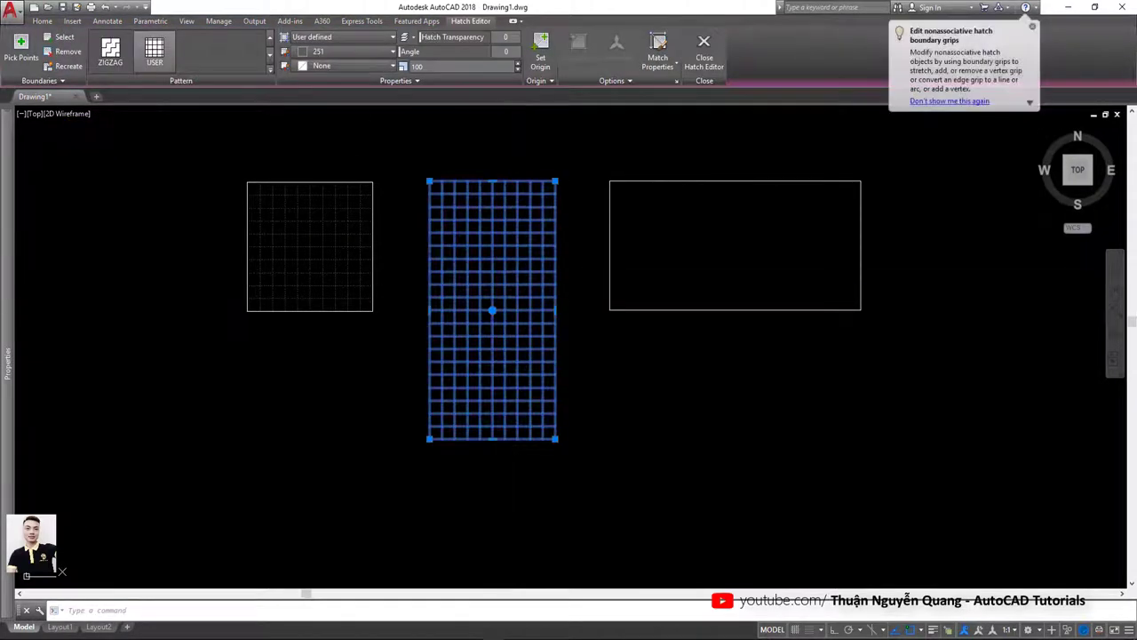
key("Escape")
left_click(553, 184)
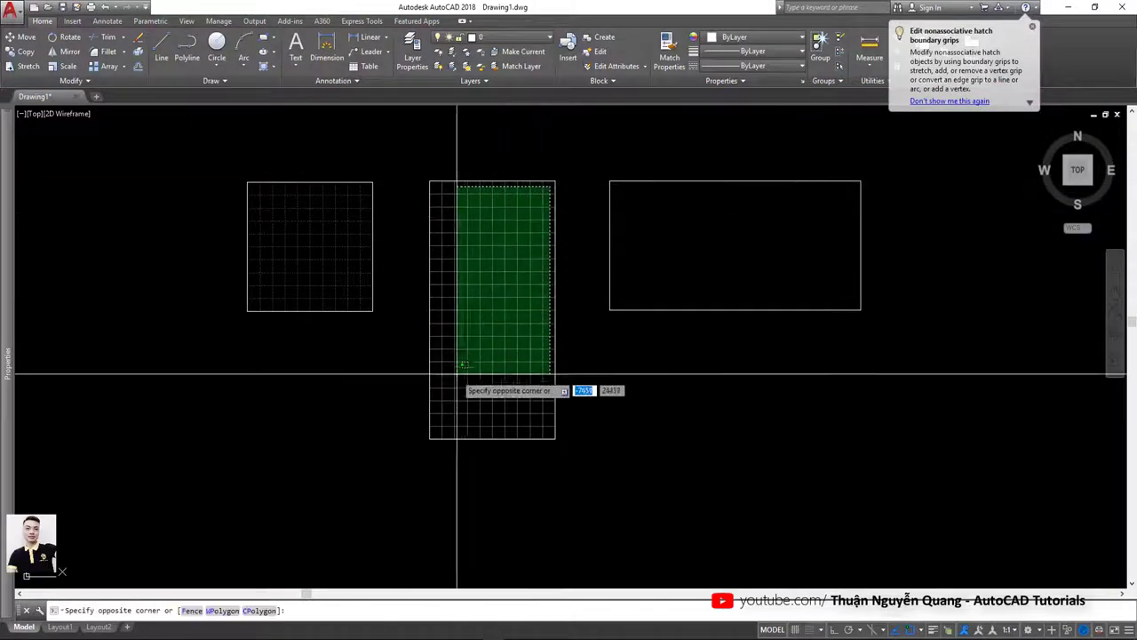
Move the middle rectangle's hatch to layer Test with its linetype set to ByLayer
left_click(439, 428)
left_click(501, 39)
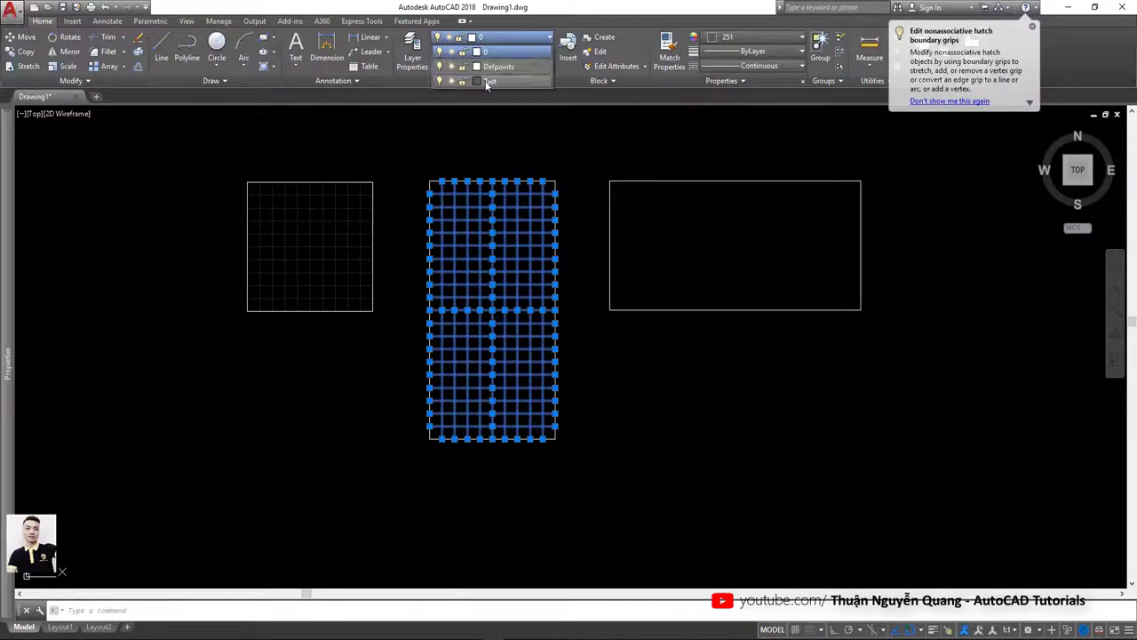
left_click(498, 71)
key("Escape")
left_click(748, 68)
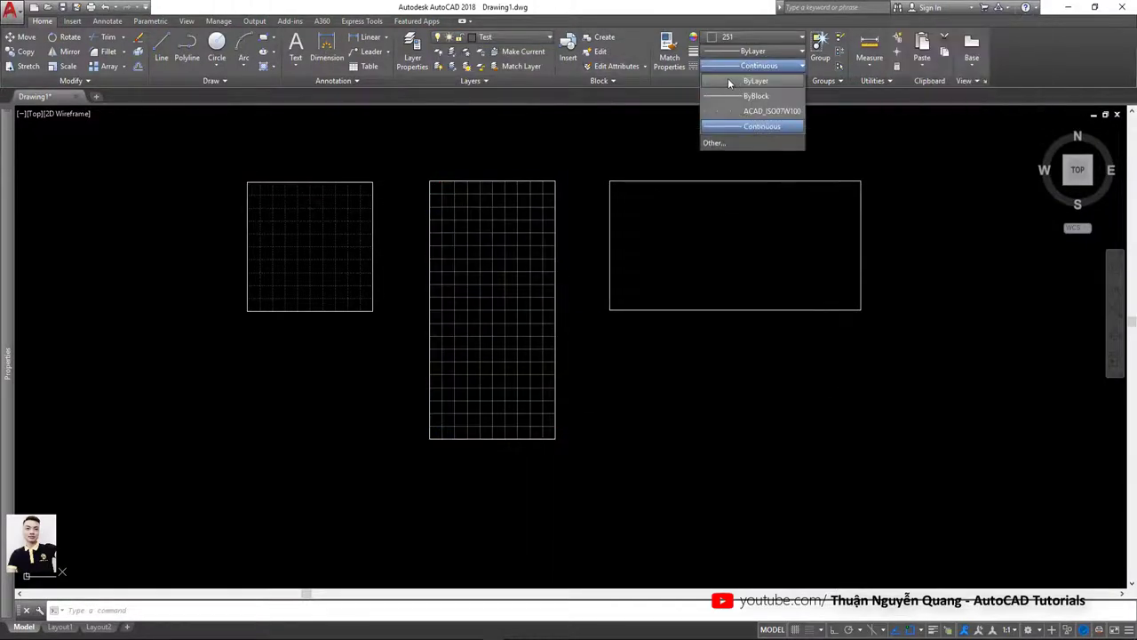
left_click(728, 78)
key("Escape")
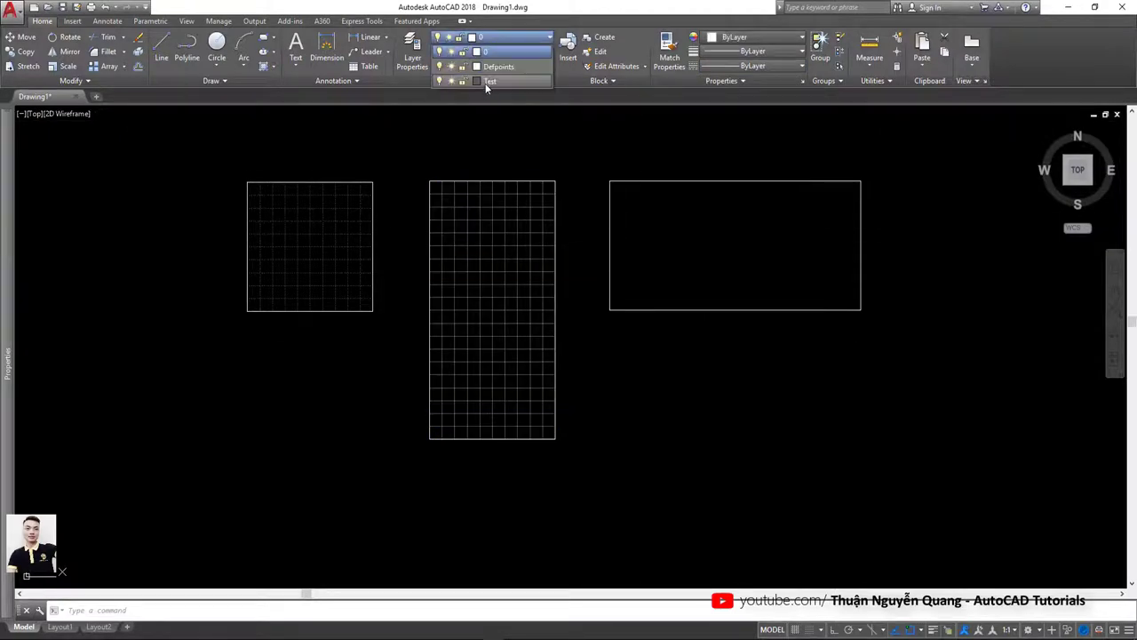
Window-select the middle rectangle's grid lines and set their linetype scale to 5
scroll(519, 233, "up", 2)
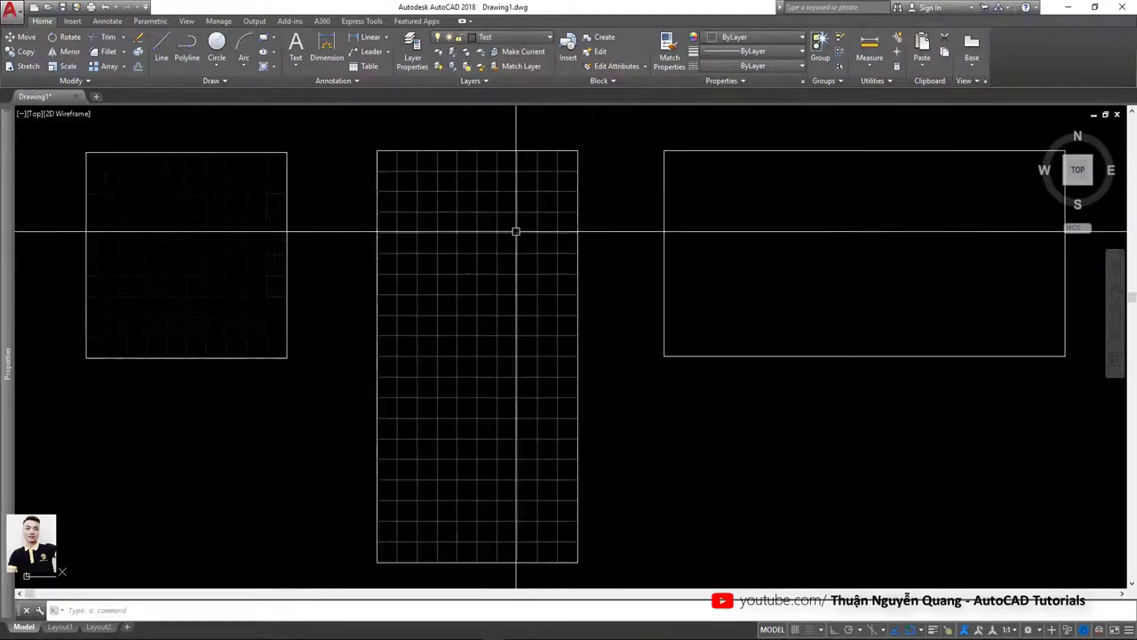
left_click(565, 161)
left_click(381, 531)
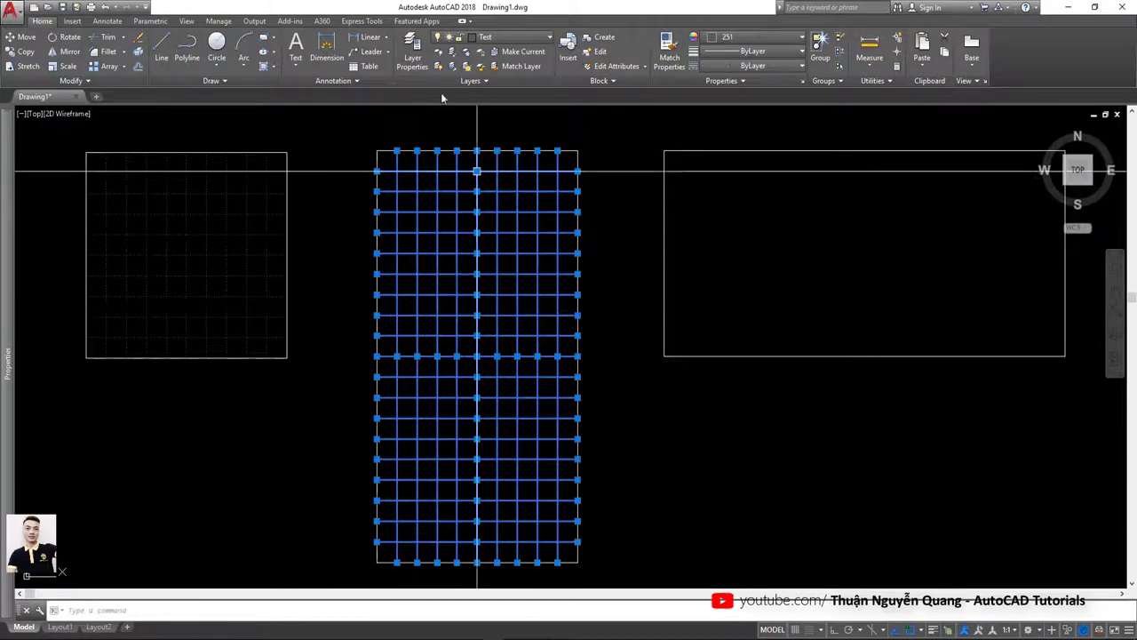
key("Escape")
scroll(571, 210, "up", 3)
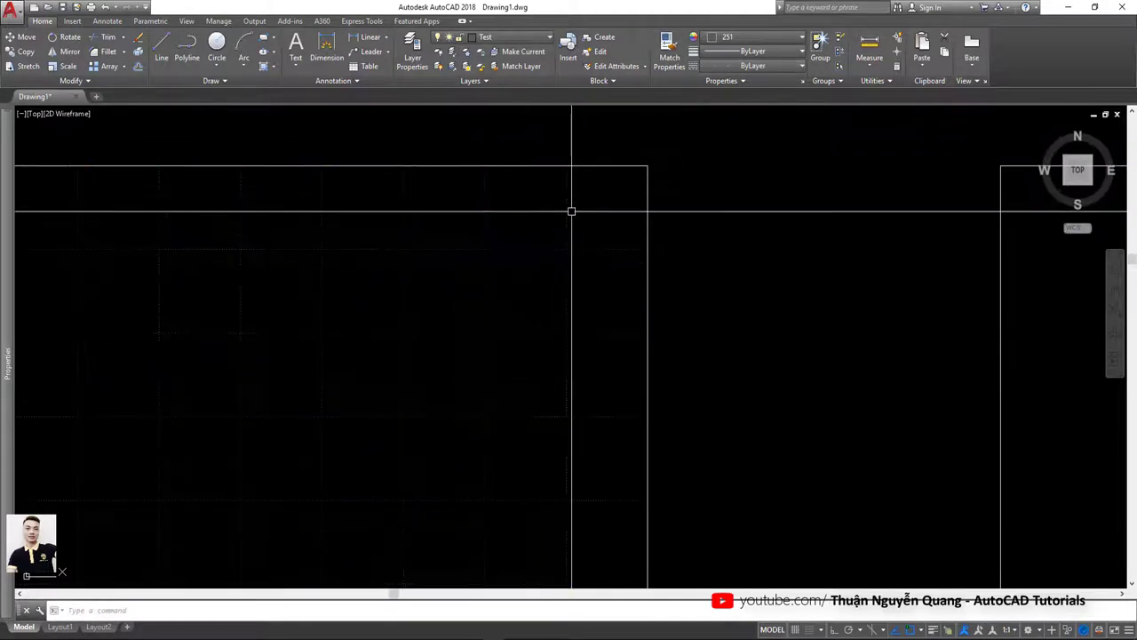
scroll(592, 207, "down", 3)
left_click(592, 206)
scroll(591, 205, "down", 2)
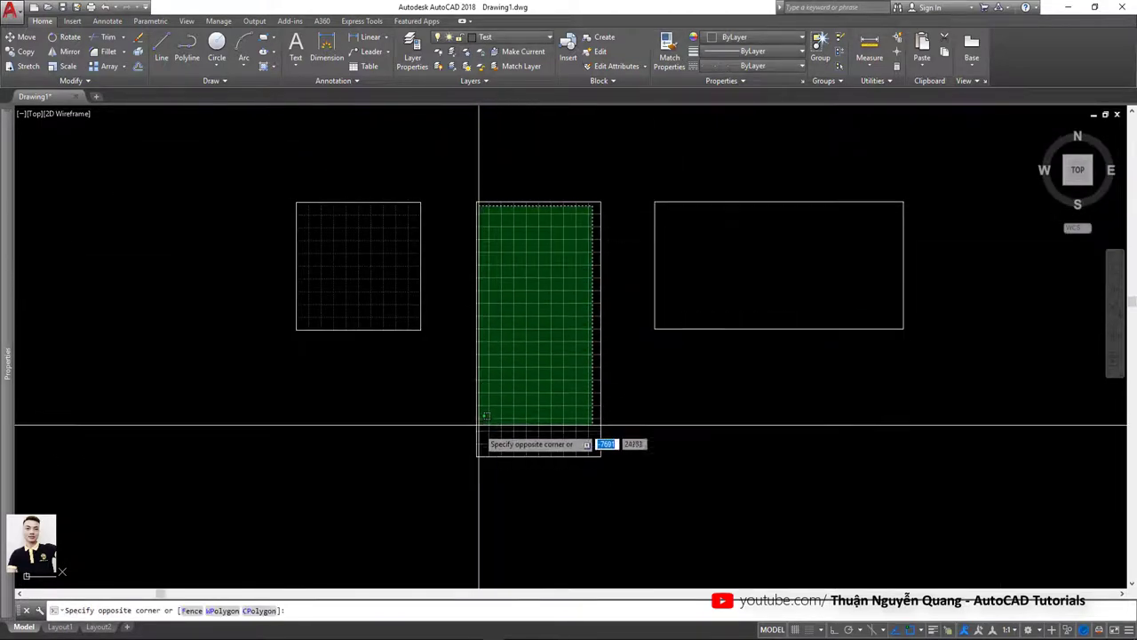
left_click(481, 454)
type("5")
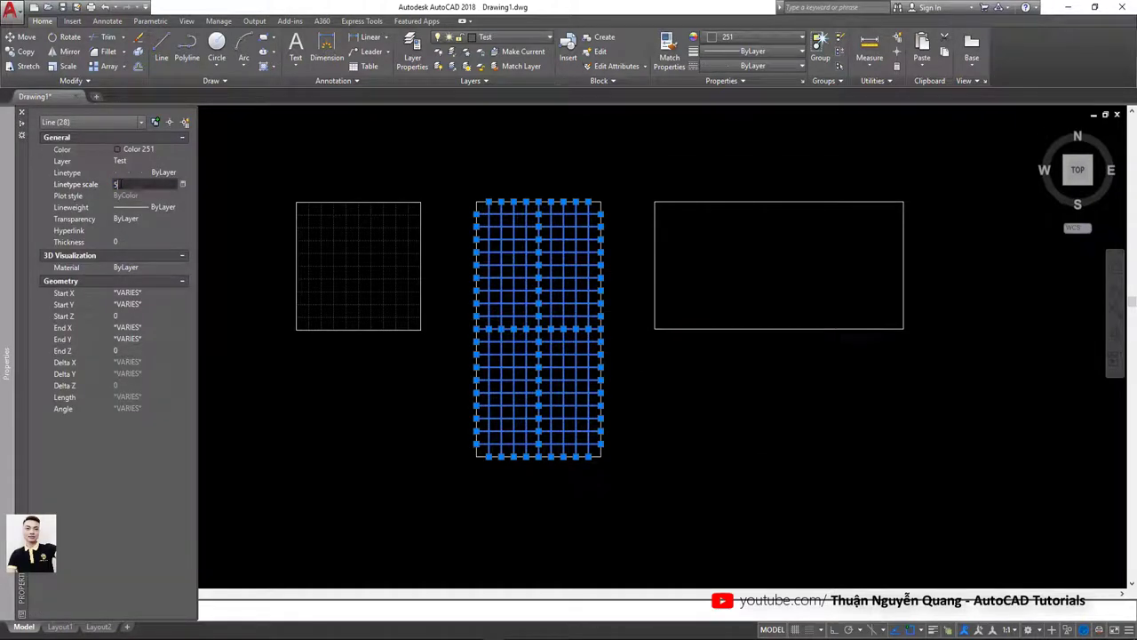
key("Return")
key("Escape")
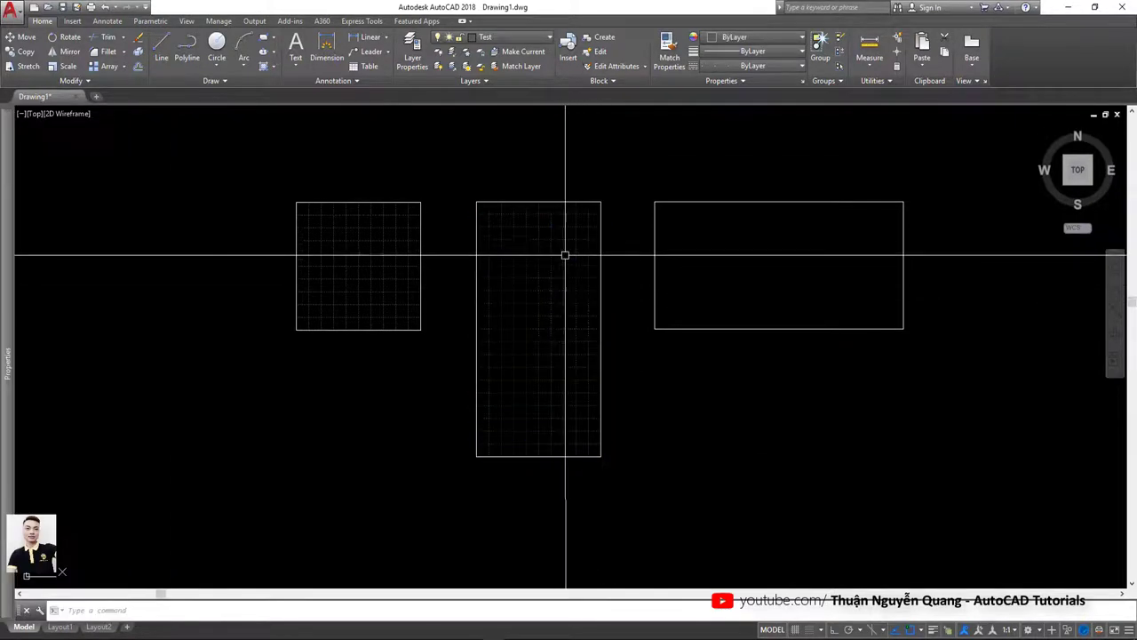
scroll(537, 214, "up", 3)
scroll(536, 214, "down", 4)
middle_click_drag(521, 214, 412, 213)
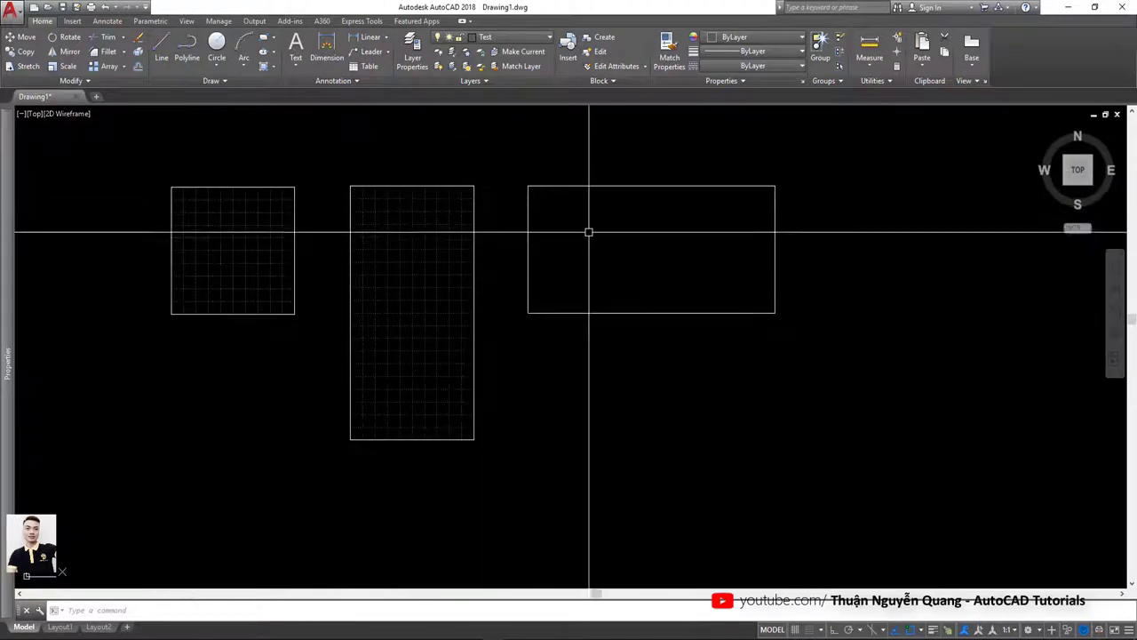
Fill the wide right rectangle with the double grid hatch, origin at its top-left corner
key("Return")
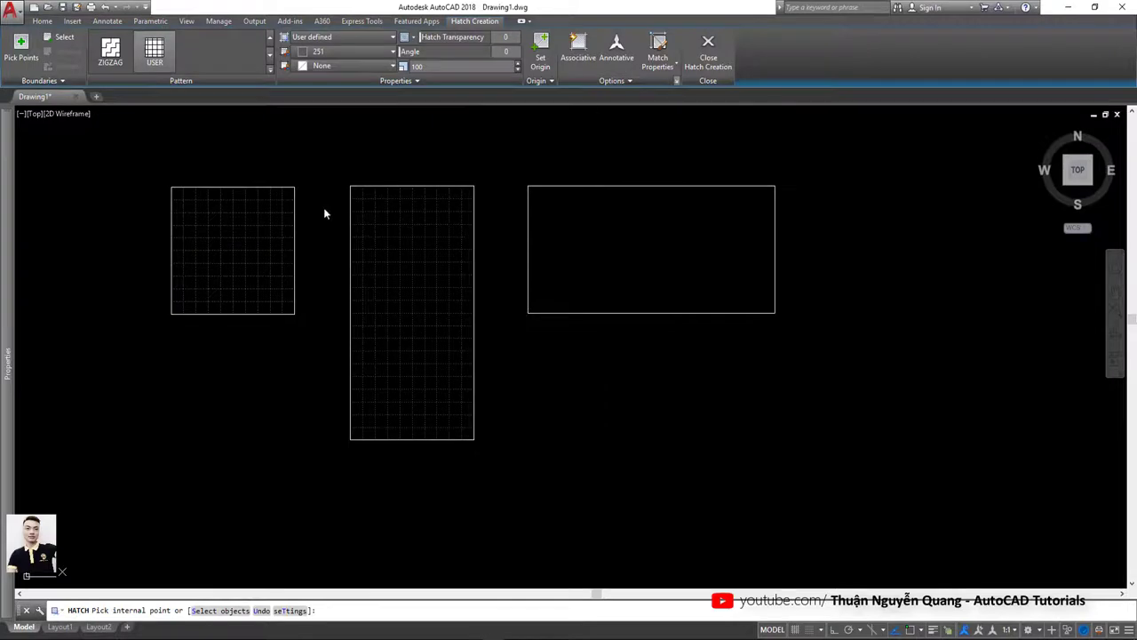
type("t")
key("Return")
left_click(107, 423)
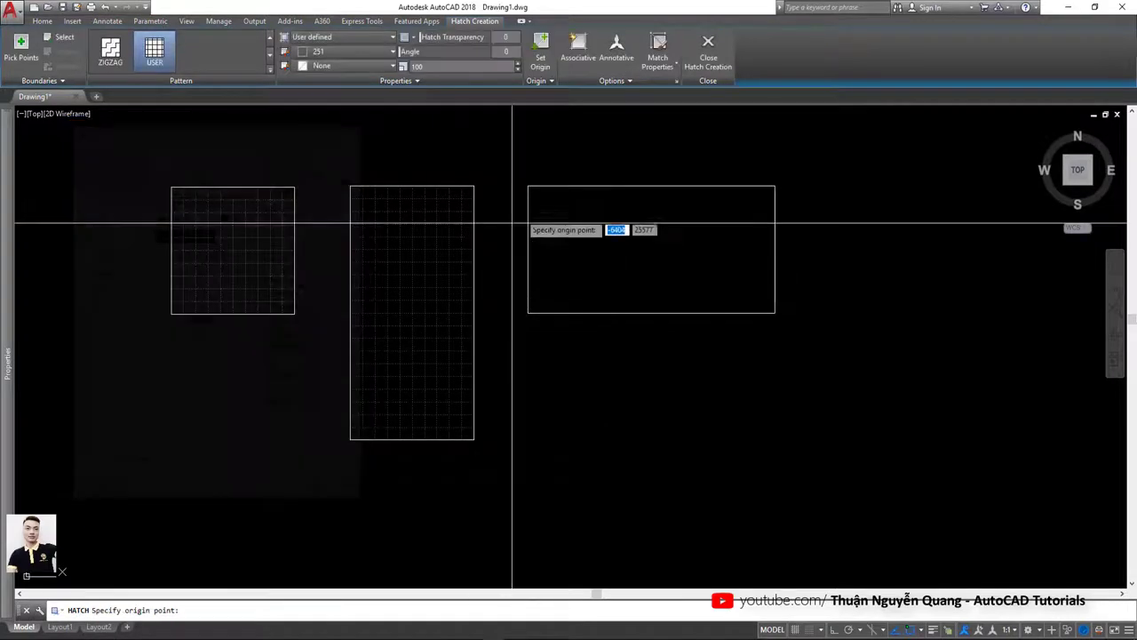
left_click(527, 186)
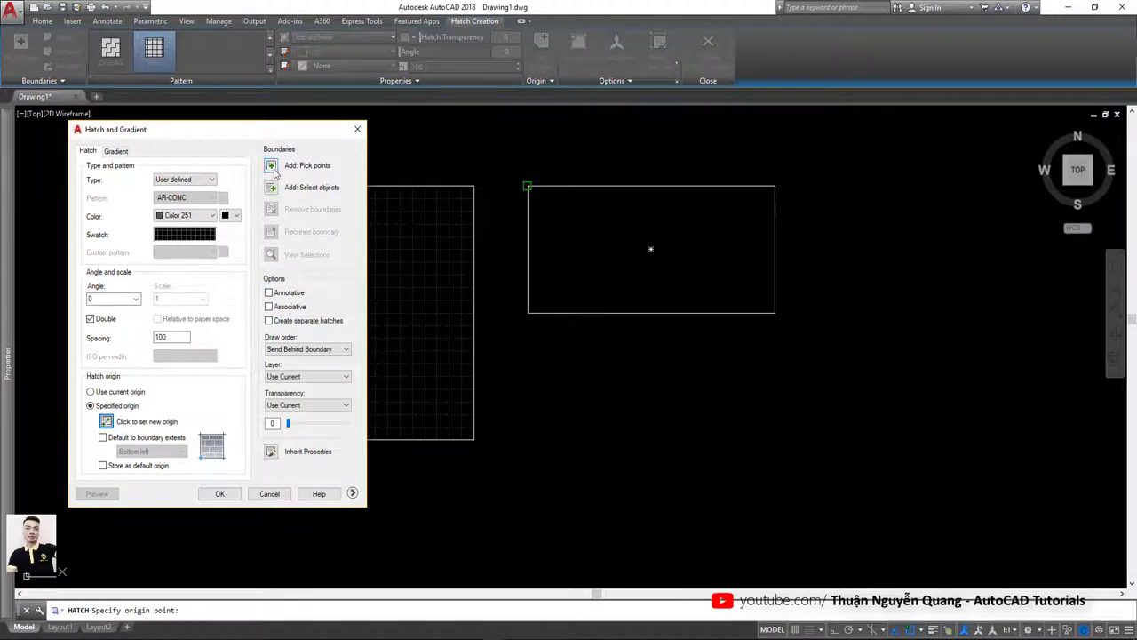
left_click(272, 166)
left_click(623, 235)
key("Return")
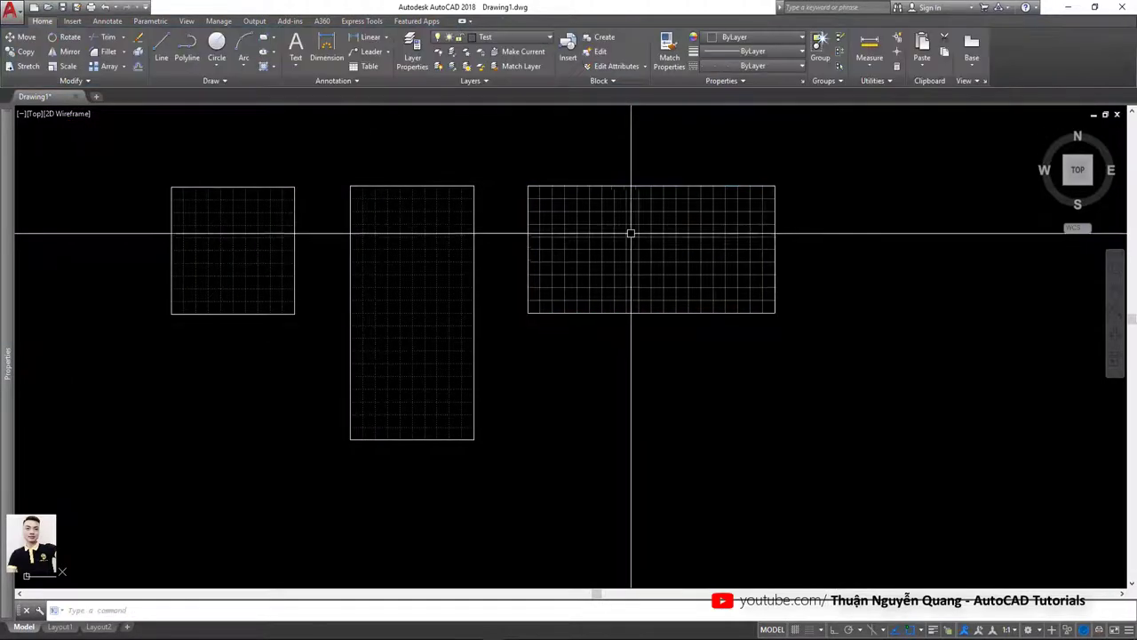
Crossing-select the right rectangle's grid and set its linetype to ByLayer
left_click(687, 206)
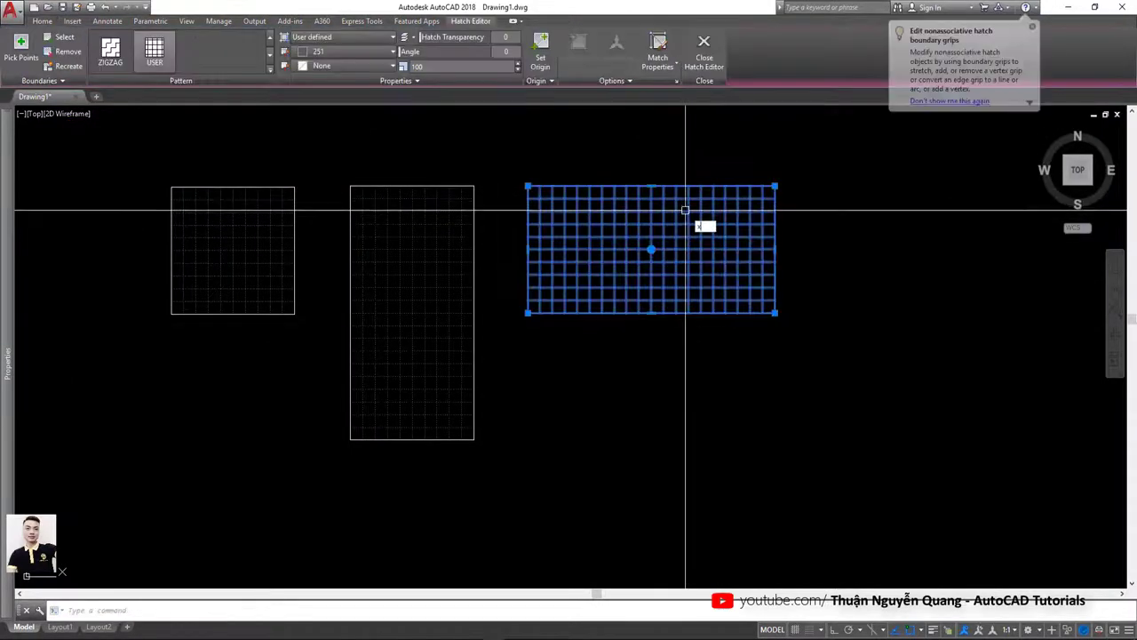
scroll(760, 206, "up", 2)
key("Escape")
left_click(774, 174)
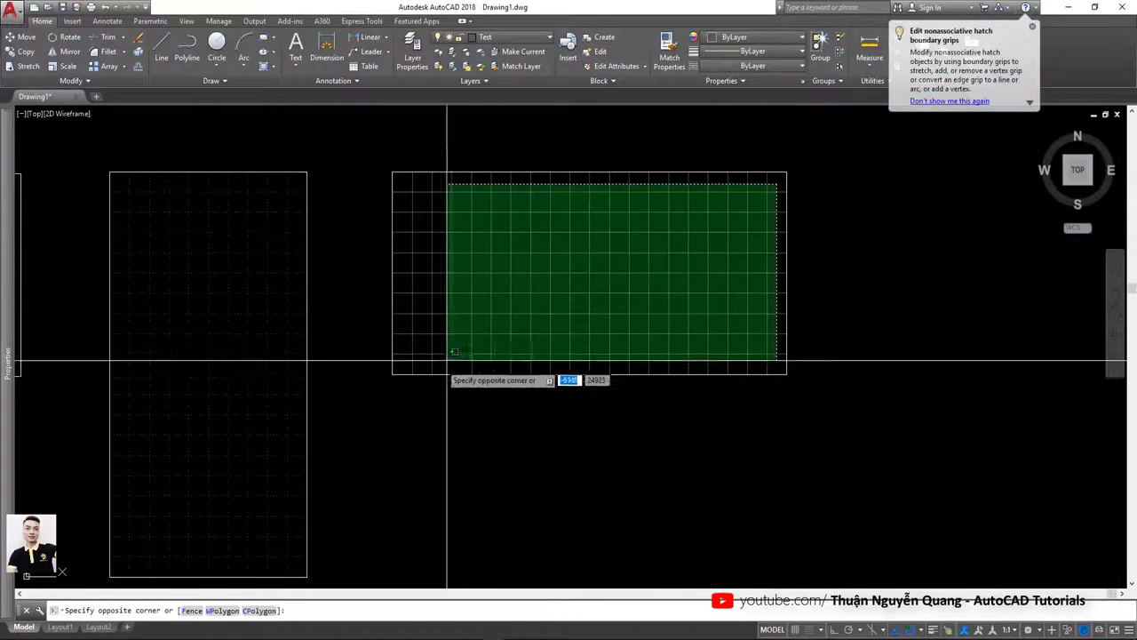
left_click(406, 355)
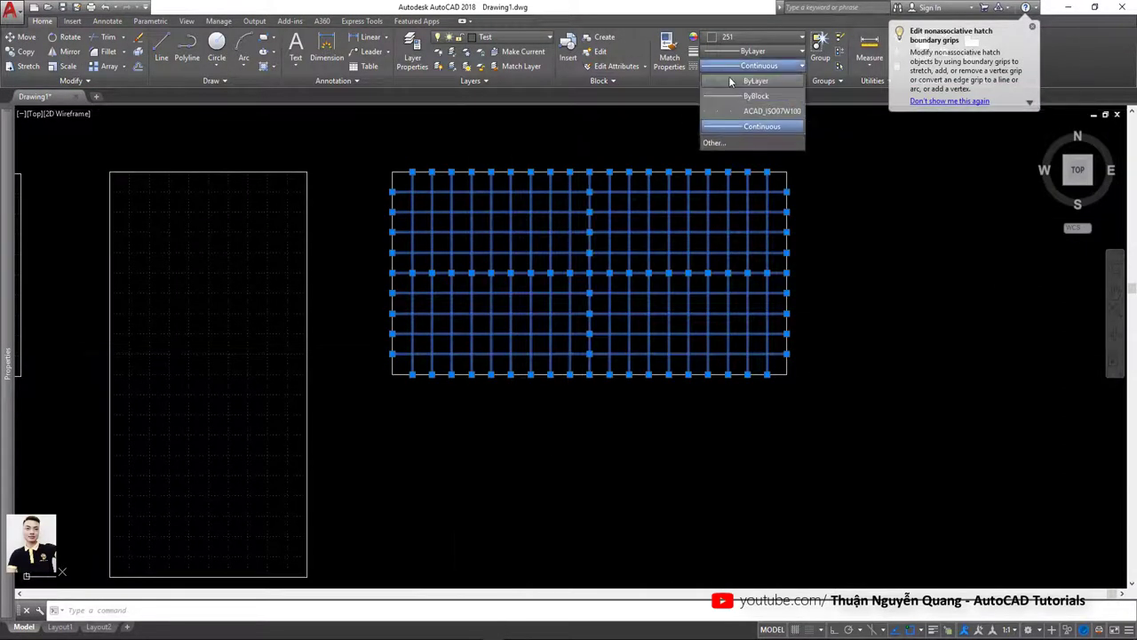
left_click(728, 81)
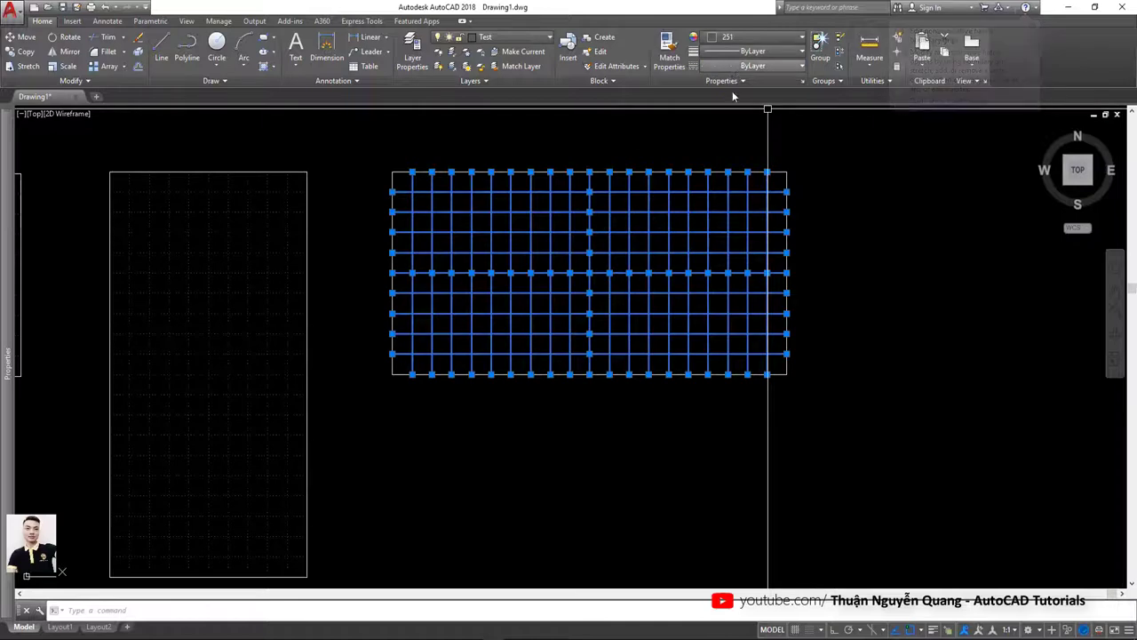
key("Escape")
Select all 28 grid lines in the right rectangle and set linetype scale 5
scroll(702, 213, "up", 2)
left_click(825, 167)
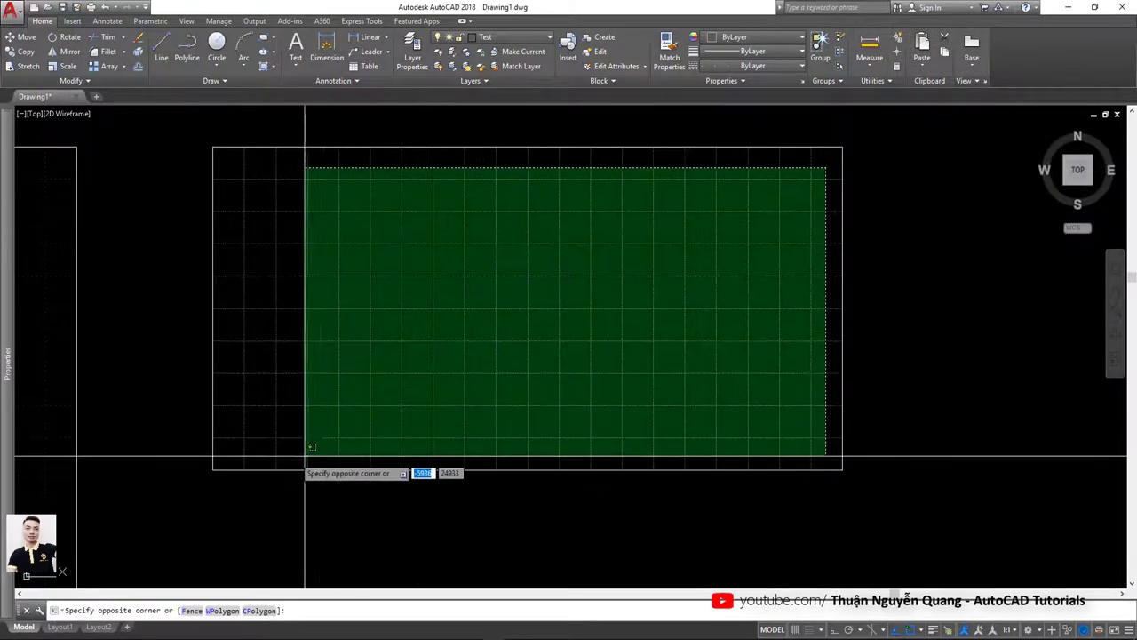
left_click(234, 451)
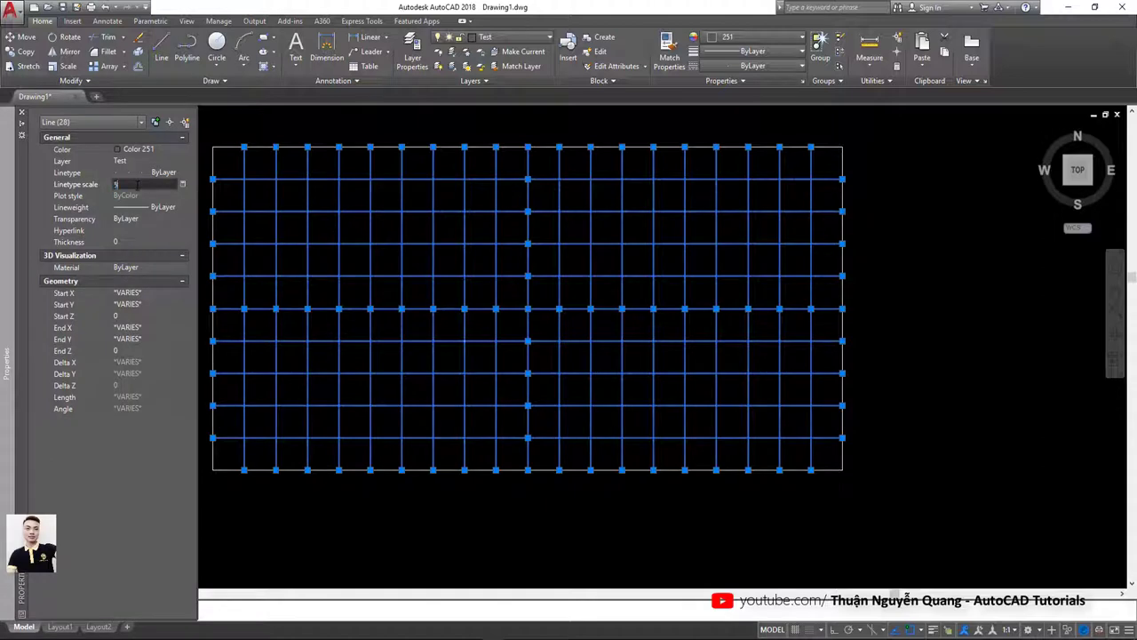
key("Escape")
scroll(594, 251, "down", 3)
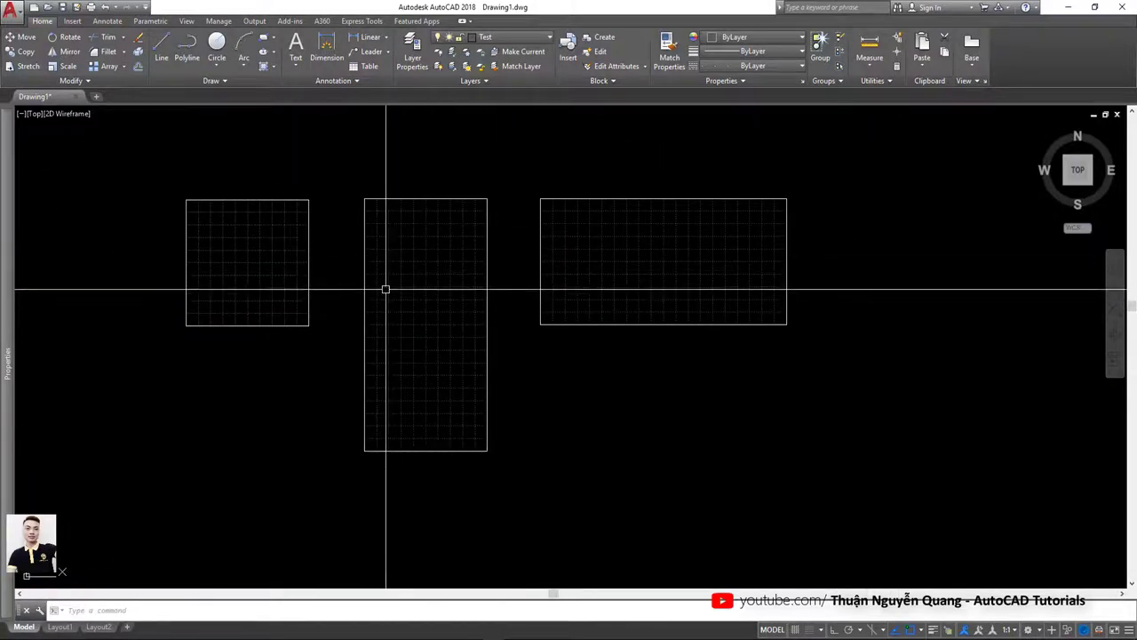
scroll(660, 261, "up", 1)
Copy the 1000×1000 square outline with CO to an empty spot on its left
scroll(655, 257, "down", 1)
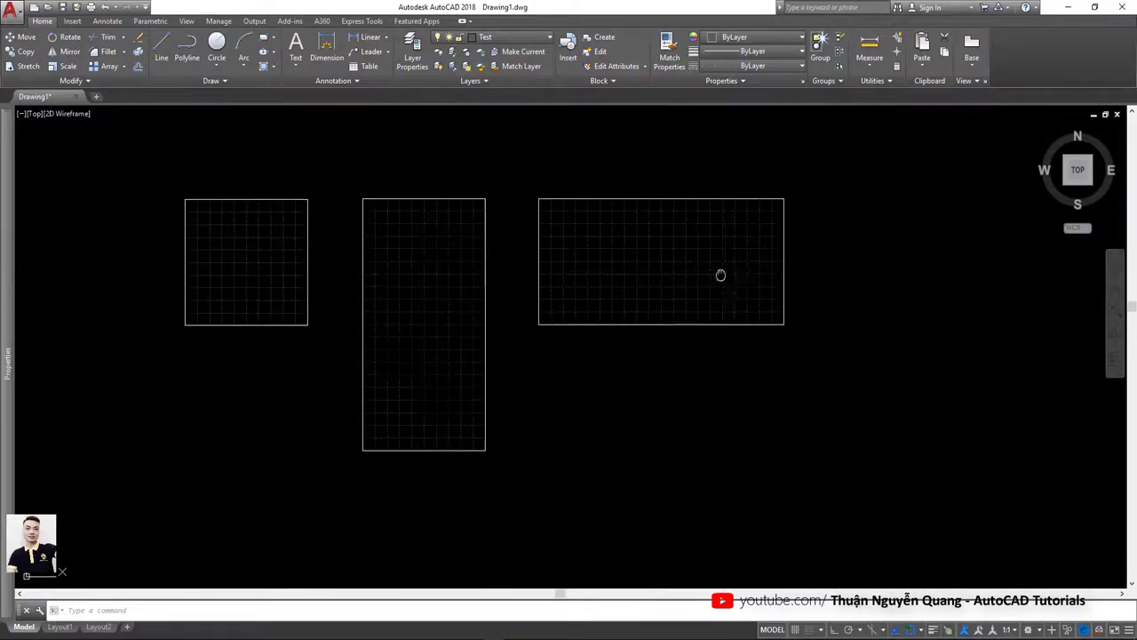
middle_click_drag(718, 274, 507, 326)
middle_click_drag(215, 280, 491, 272)
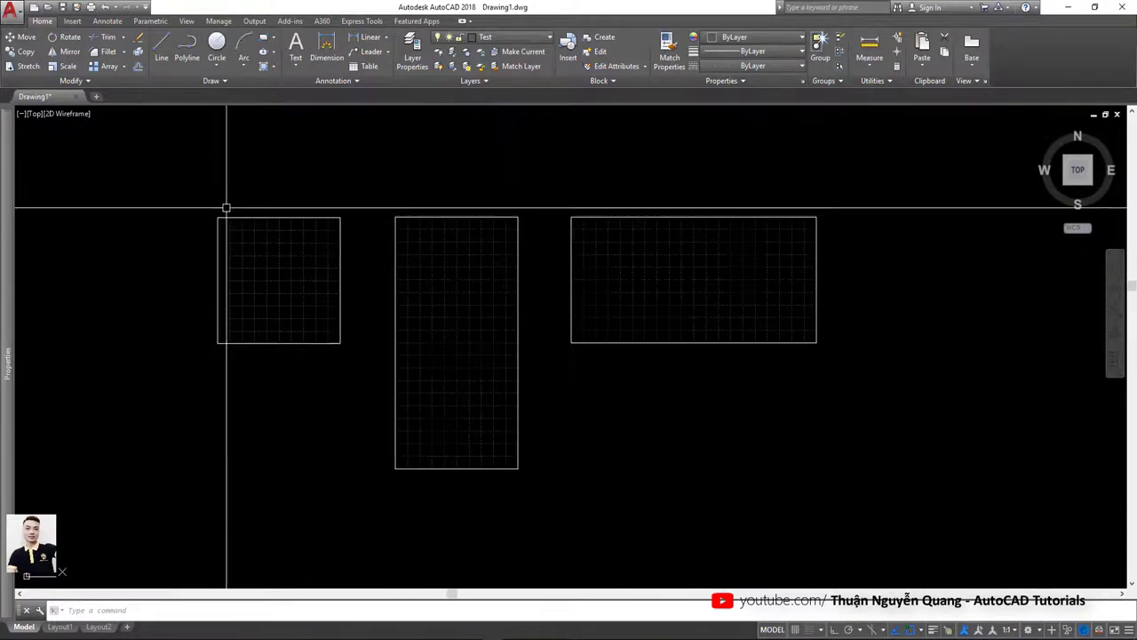
left_click(265, 218)
middle_click_drag(310, 258, 407, 262)
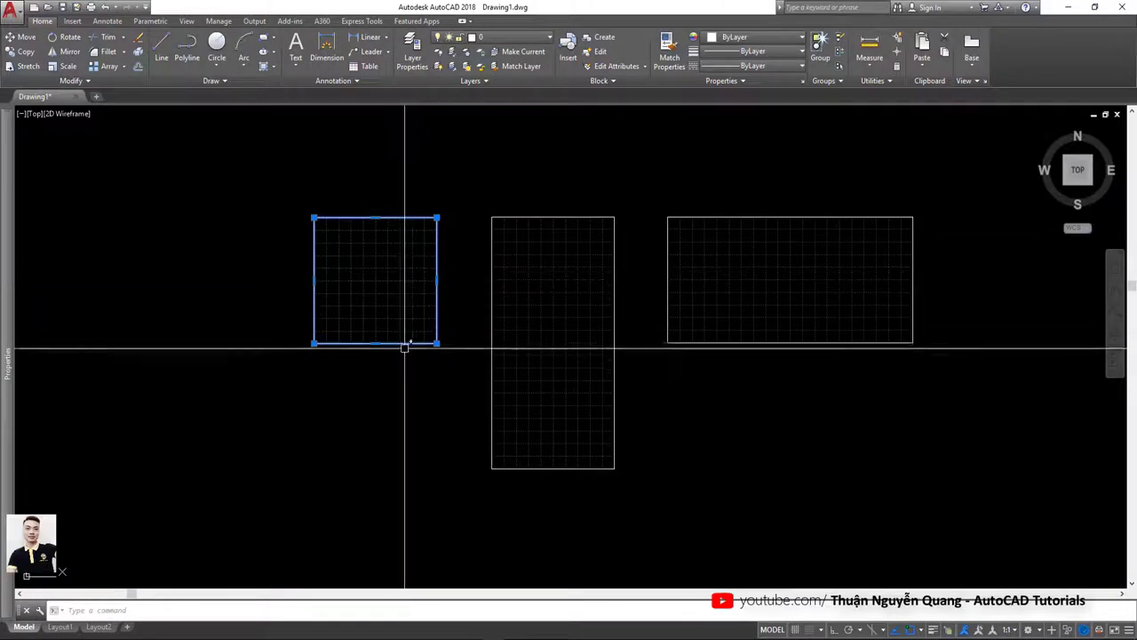
key("Escape")
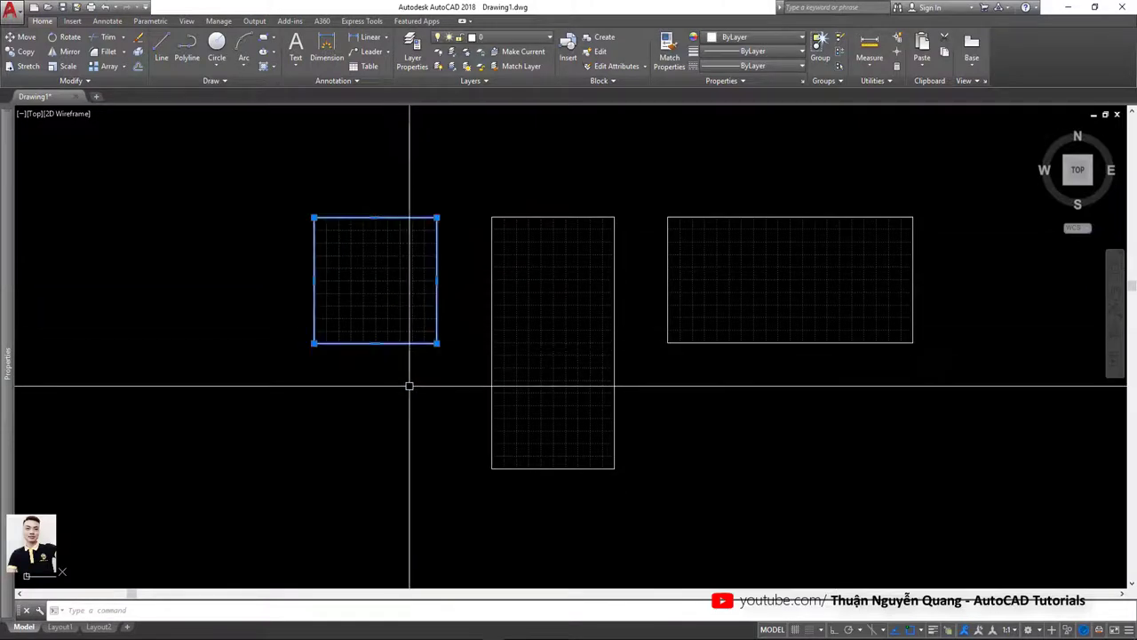
type("co")
key("space")
left_click(409, 386)
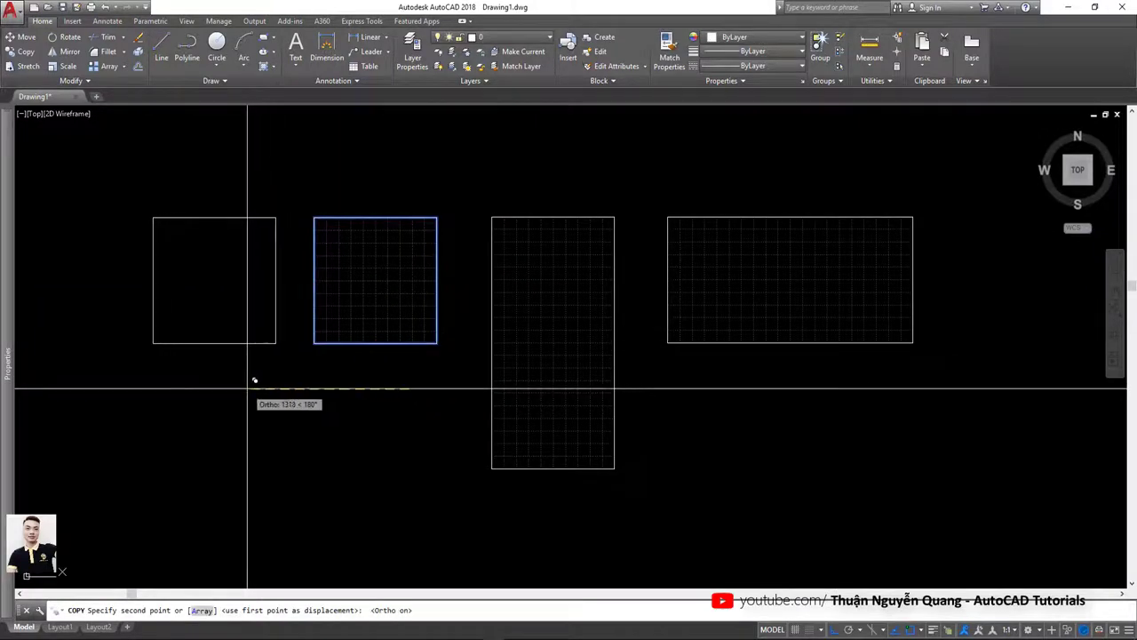
left_click(254, 364)
key("Escape")
scroll(254, 346, "up", 2)
scroll(383, 248, "up", 1)
scroll(409, 256, "down", 1)
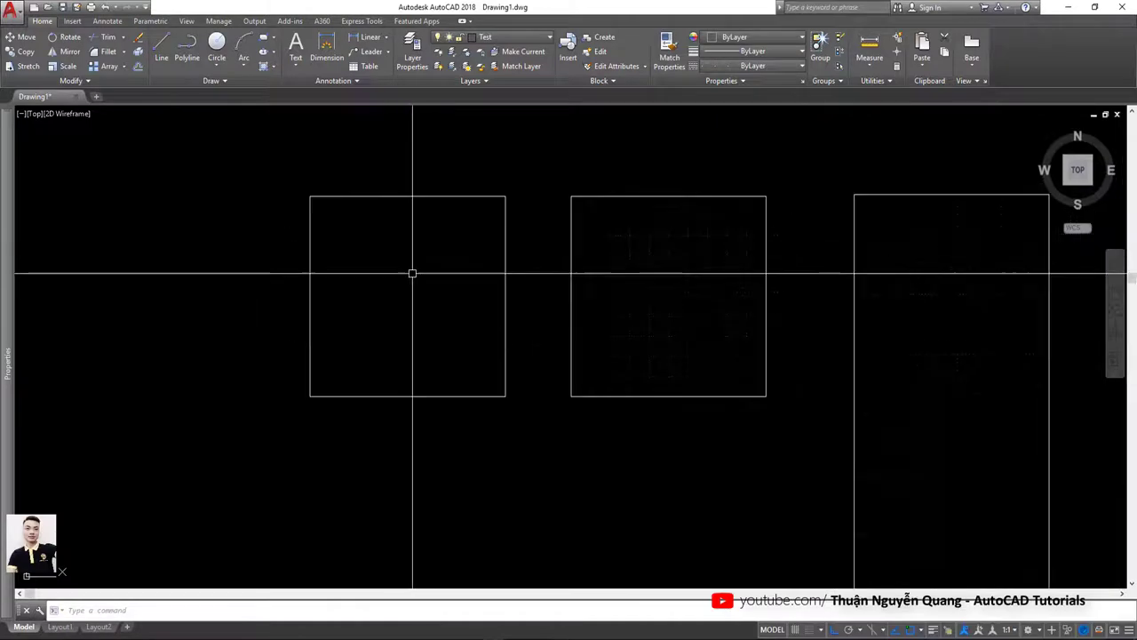
Fill the copied square with a 45° diagonal user-defined grid hatch
type("h")
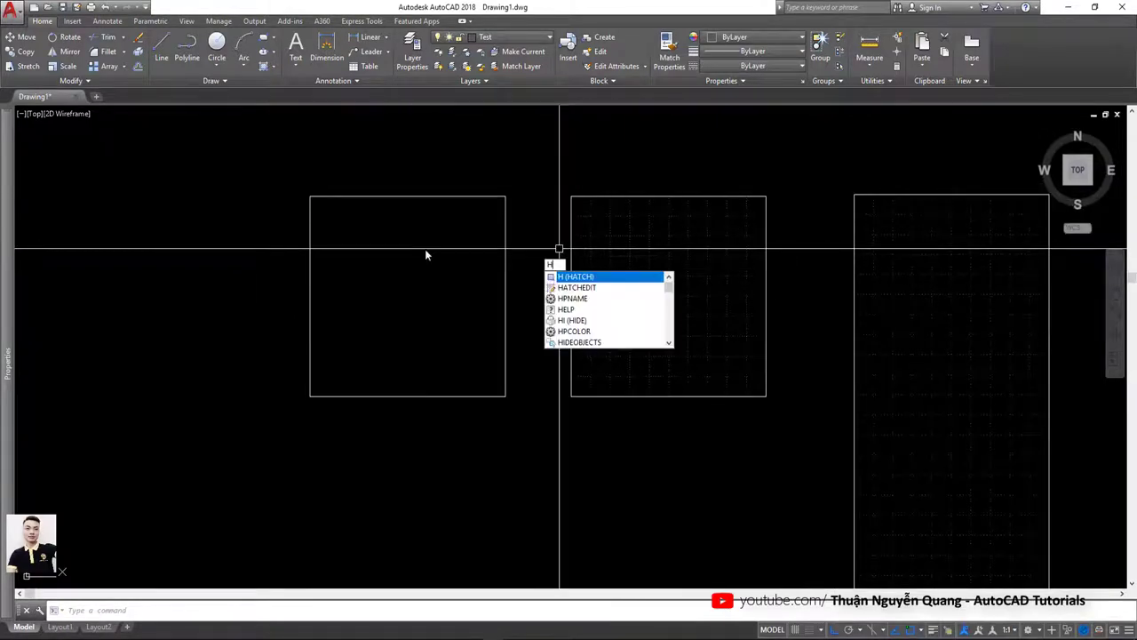
key("space")
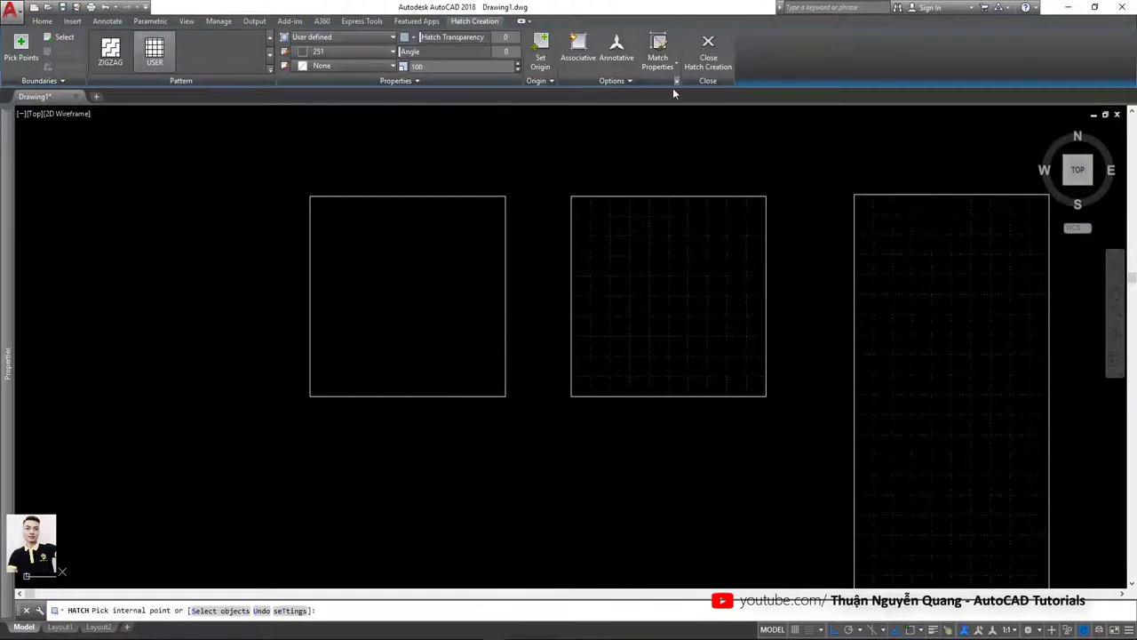
left_click(676, 81)
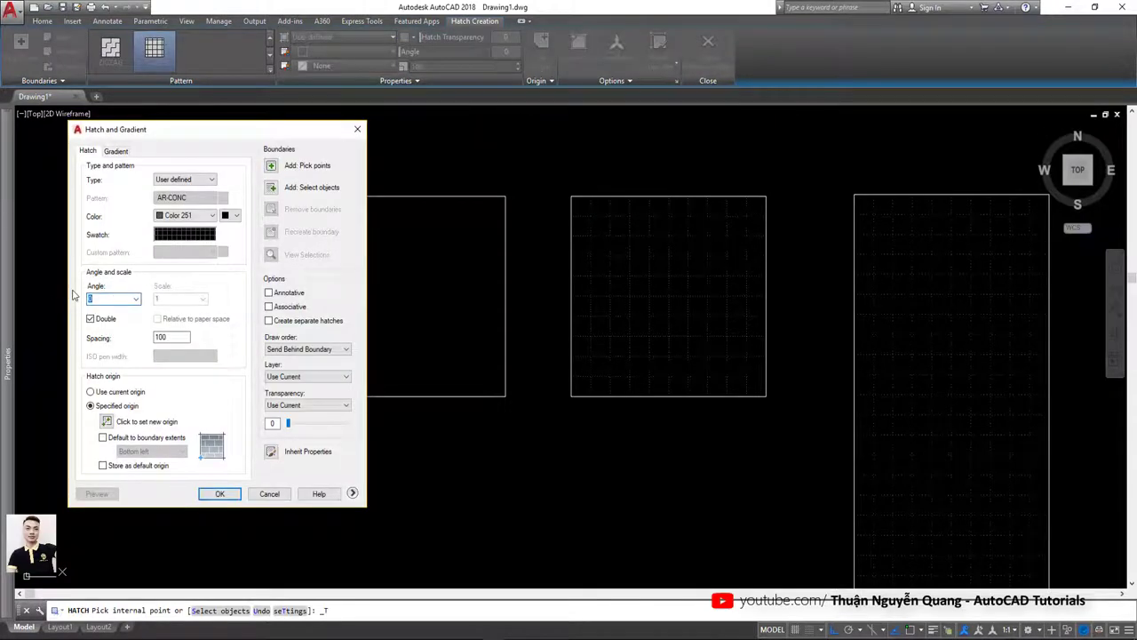
left_click(277, 168)
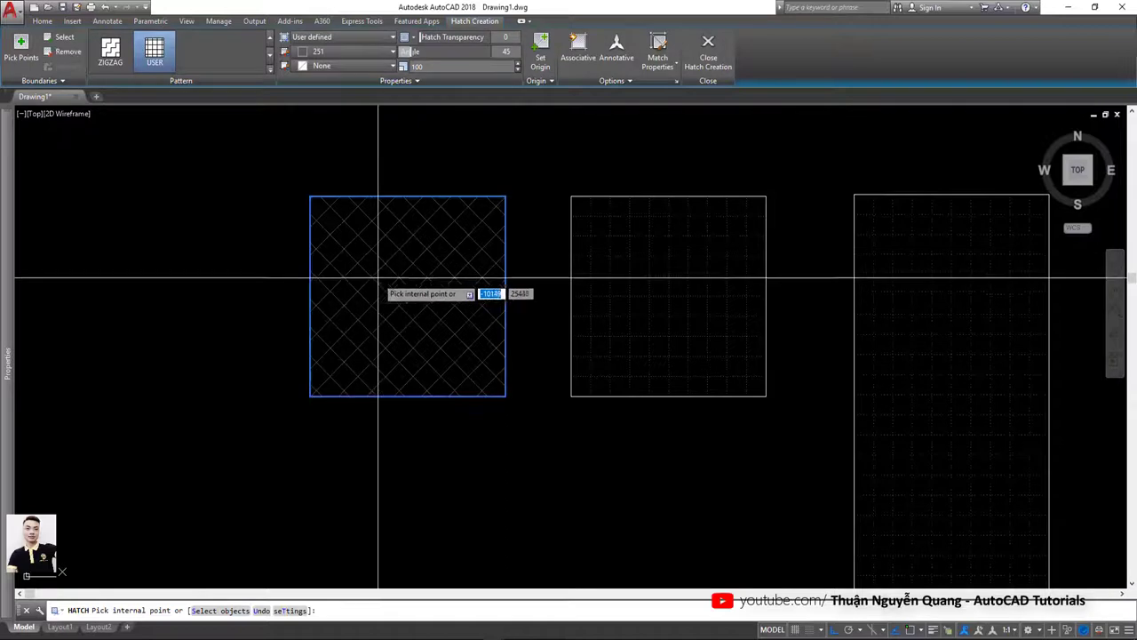
key("Return")
left_click(408, 263)
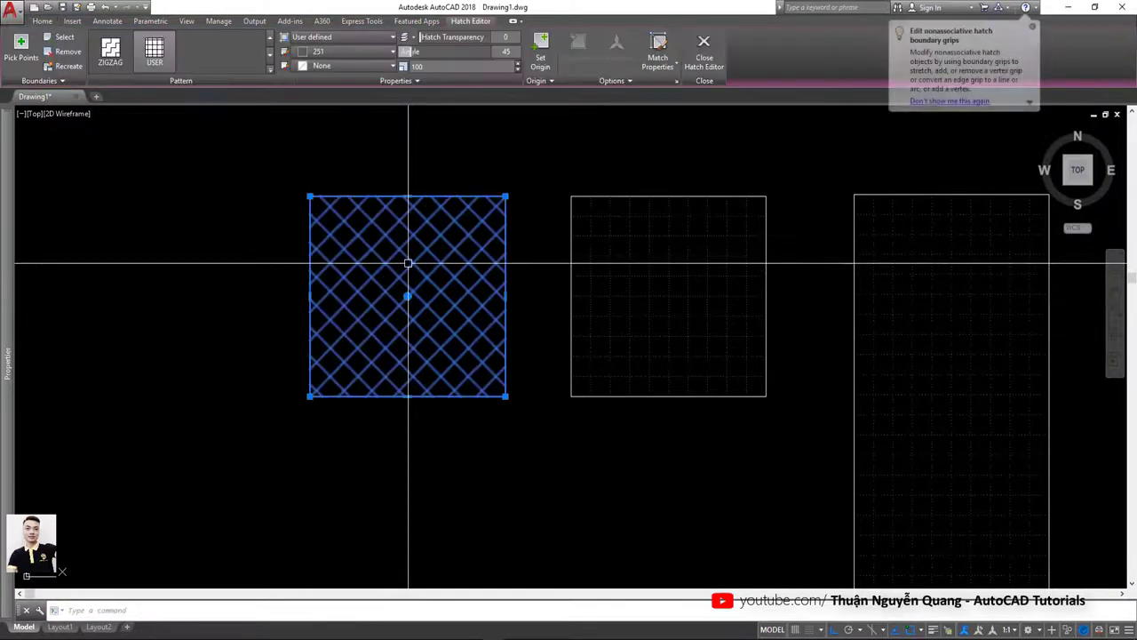
key("Escape")
scroll(489, 223, "up", 2)
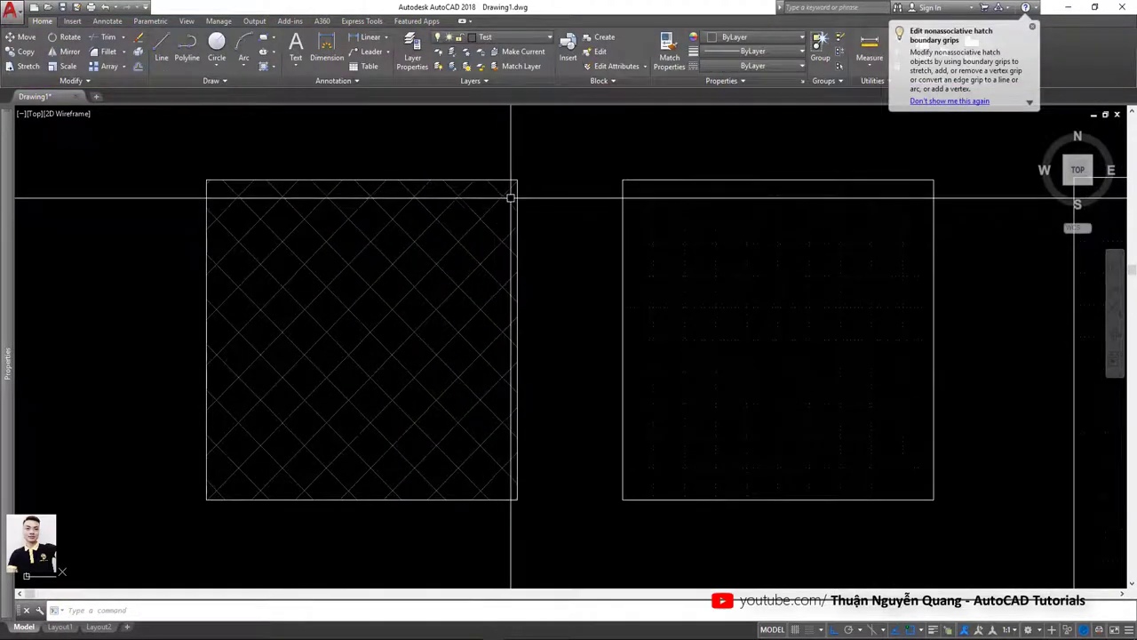
Adjust the 27 diagonal grid lines' properties and set their linetype scale to 5
left_click(213, 495)
left_click(716, 67)
left_click(755, 89)
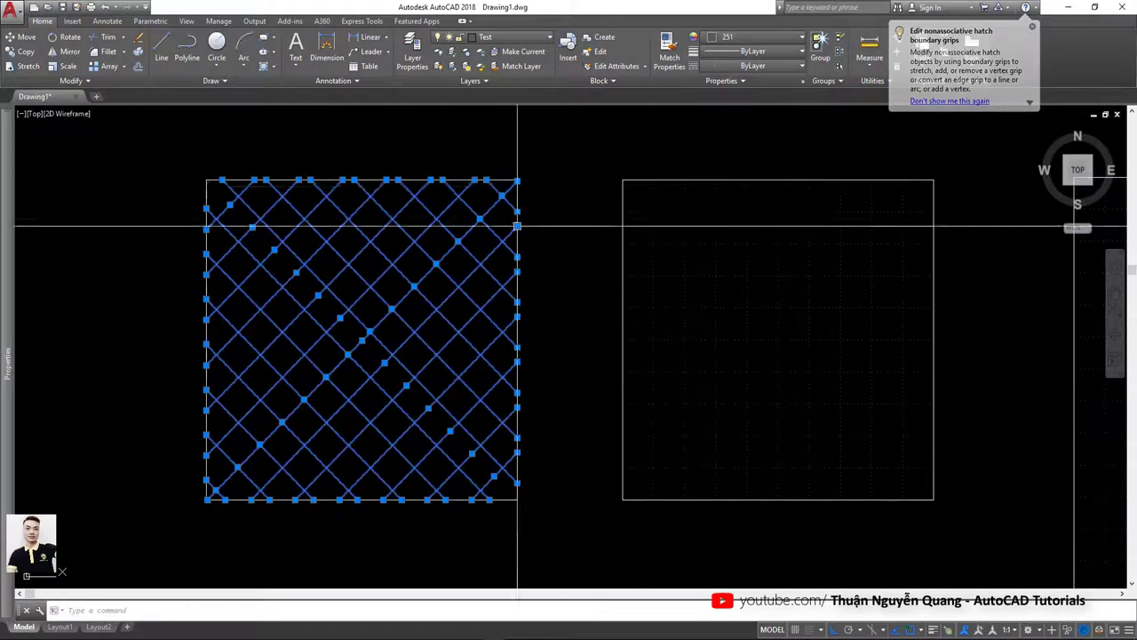
key("Escape")
left_click(513, 193)
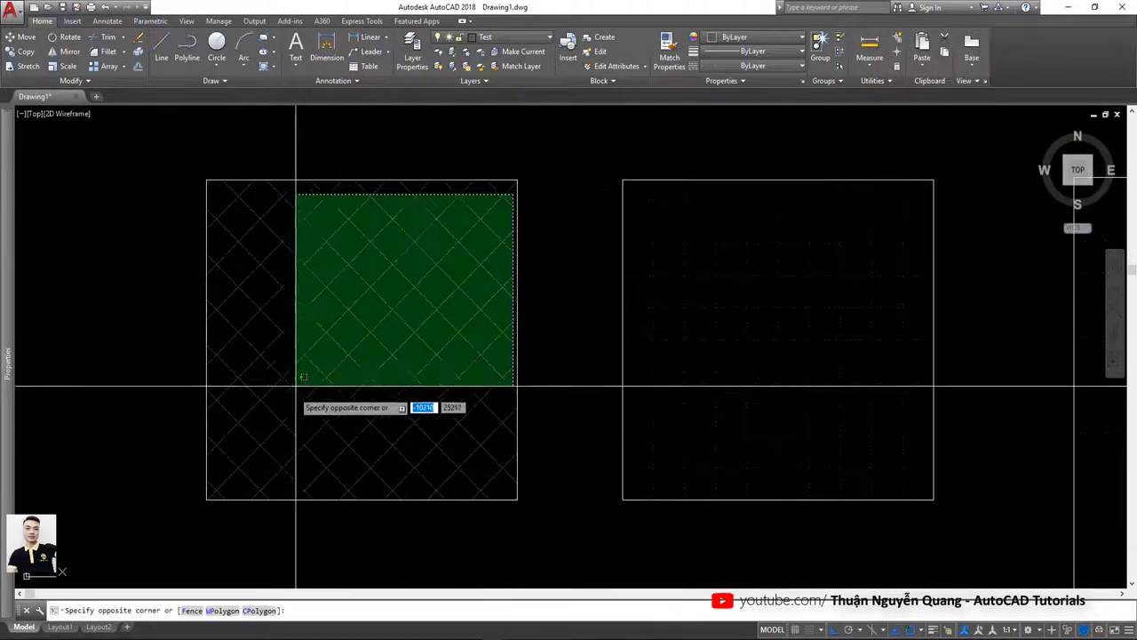
left_click(214, 489)
type("5")
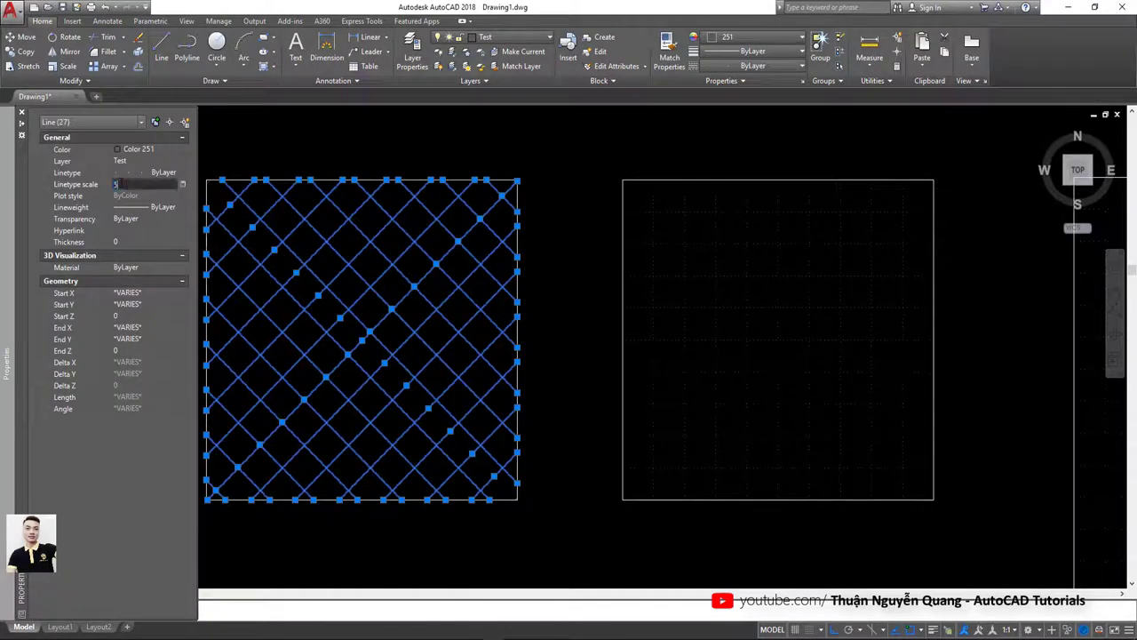
key("Return")
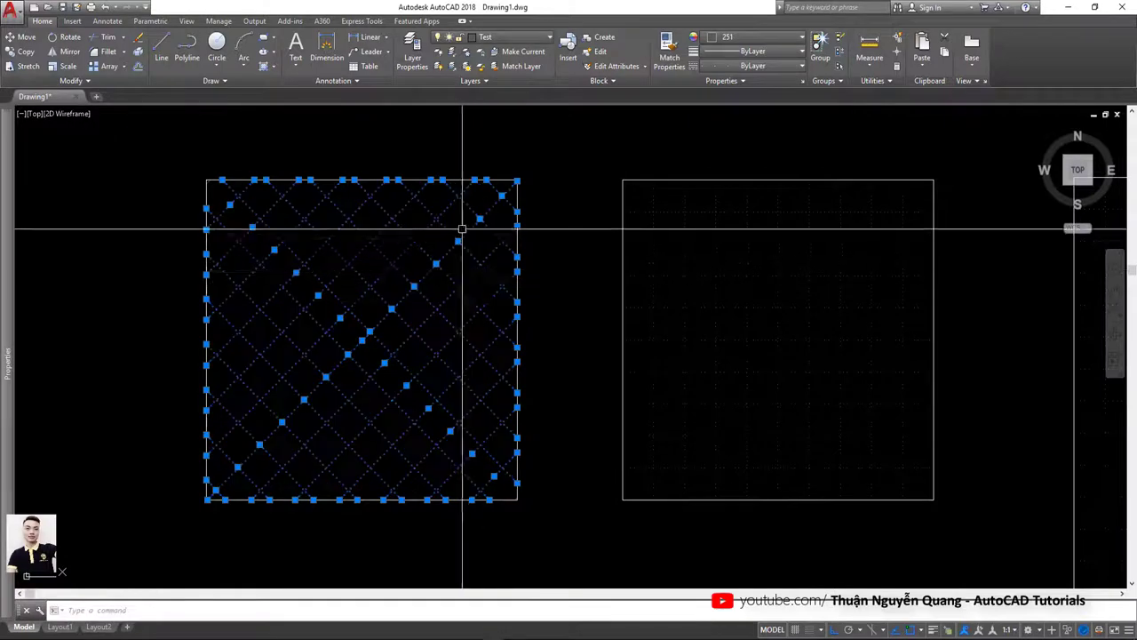
key("Escape")
scroll(488, 251, "down", 4)
Copy the wide rectangle outline to an empty spot on its right
middle_click_drag(660, 254, 394, 260)
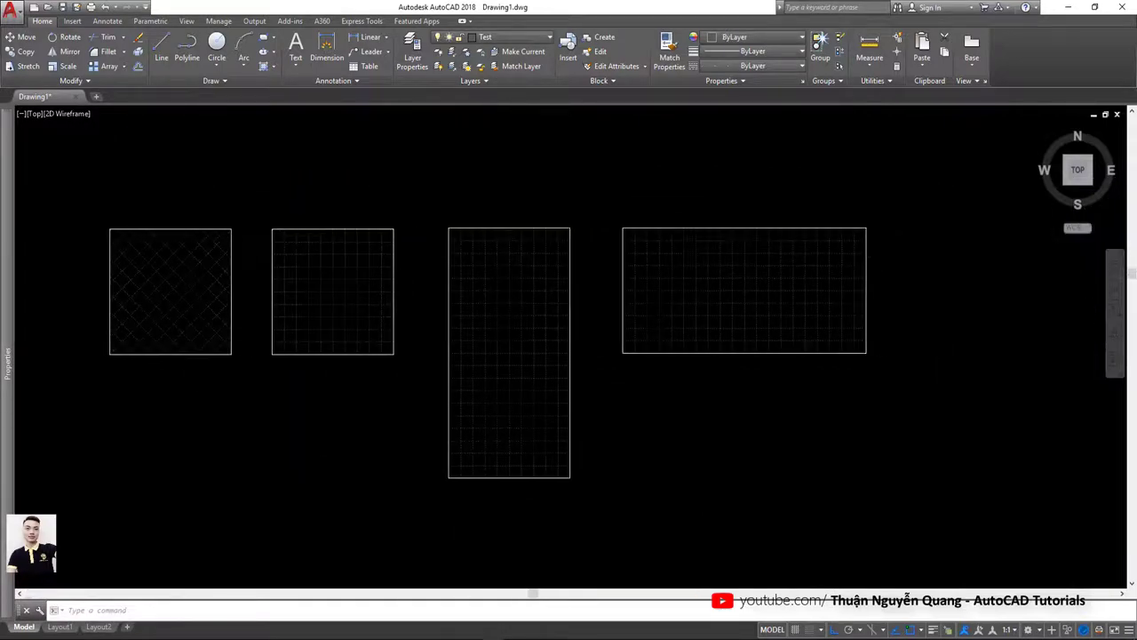
left_click(689, 242)
type("co")
key("Return")
middle_click_drag(794, 322, 502, 330)
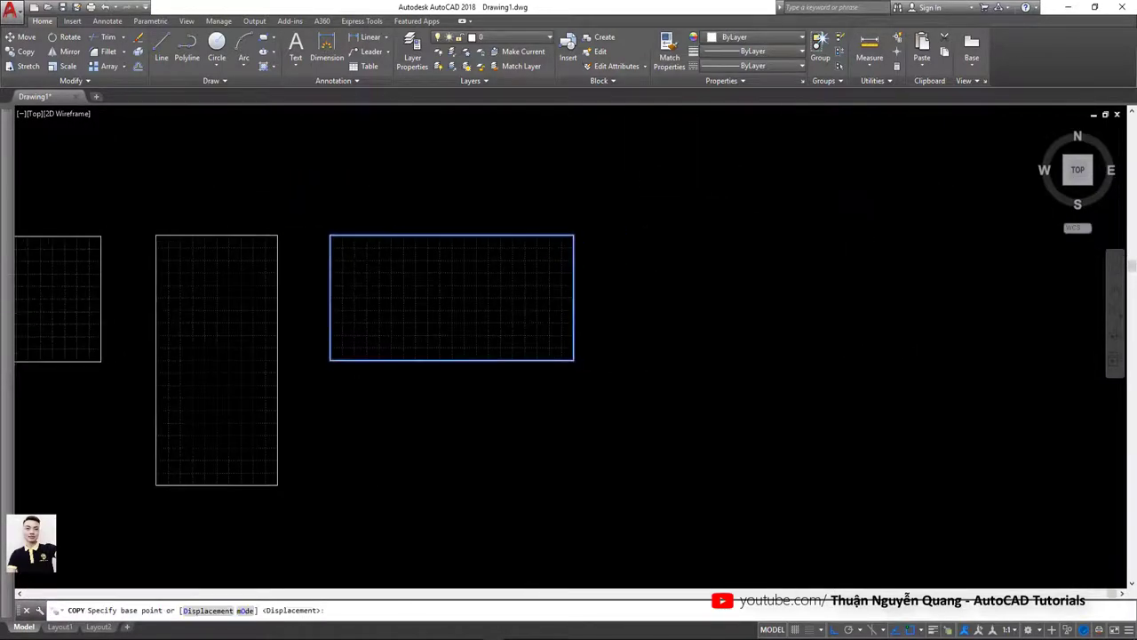
left_click(525, 309)
left_click(812, 308)
key("Return")
scroll(769, 281, "down", 3)
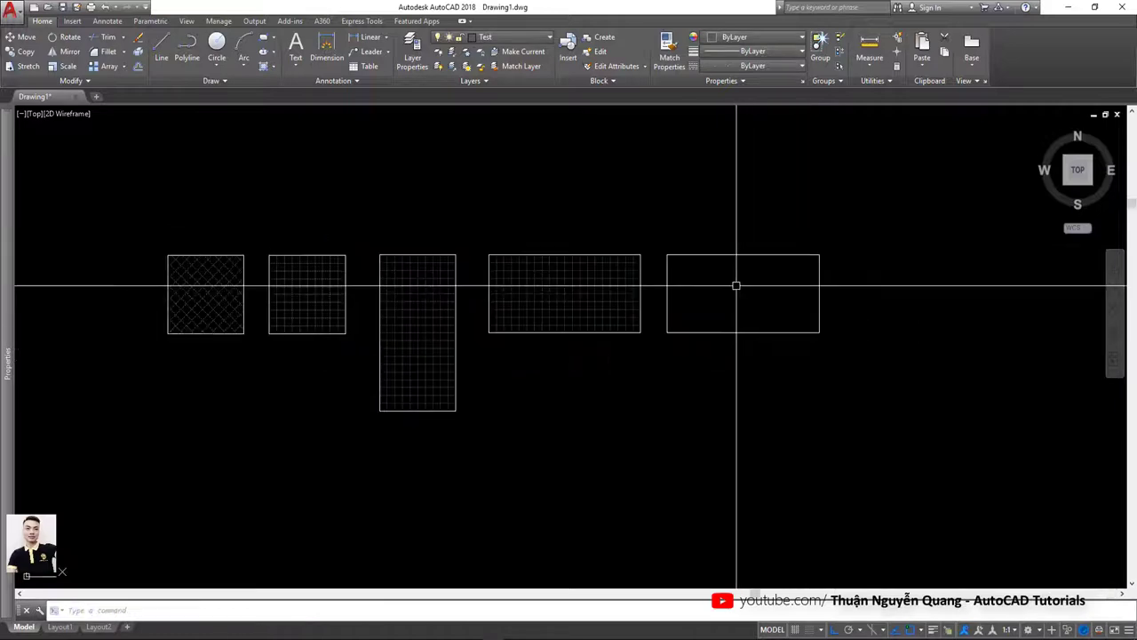
scroll(736, 285, "up", 3)
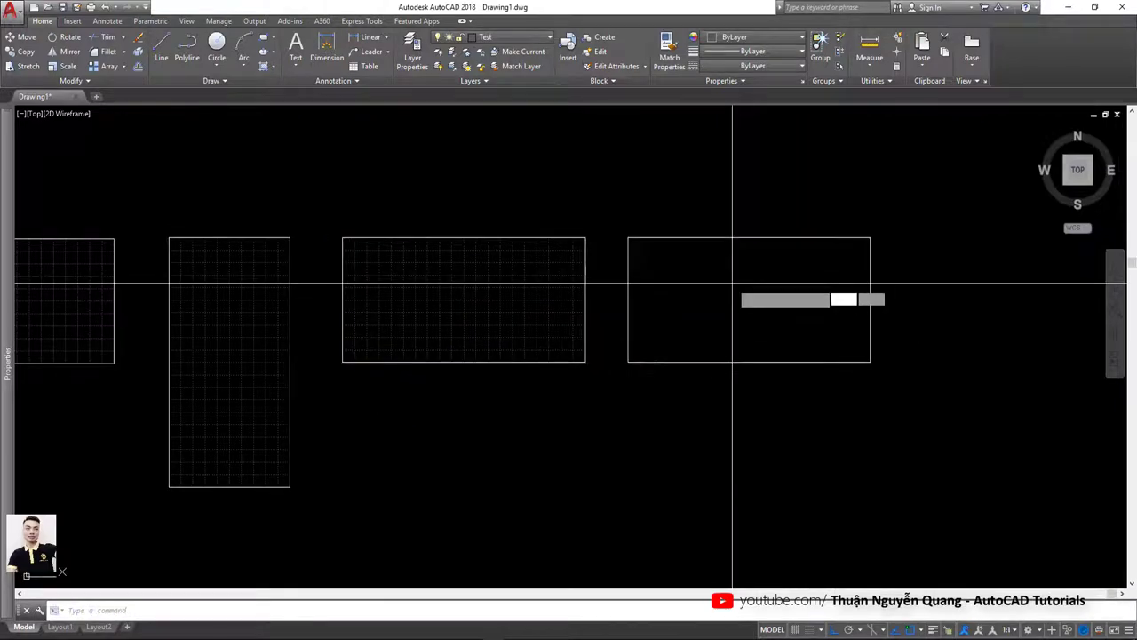
Fill the new rectangle with user-defined 90° vertical lines, then delete that hatch
key("Return")
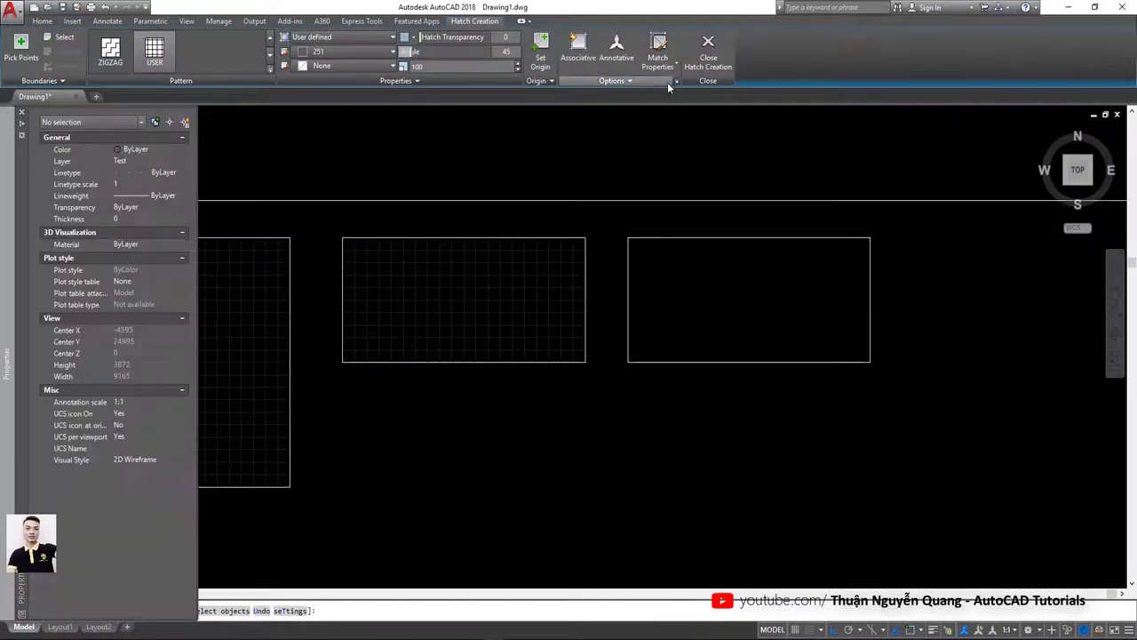
left_click(676, 80)
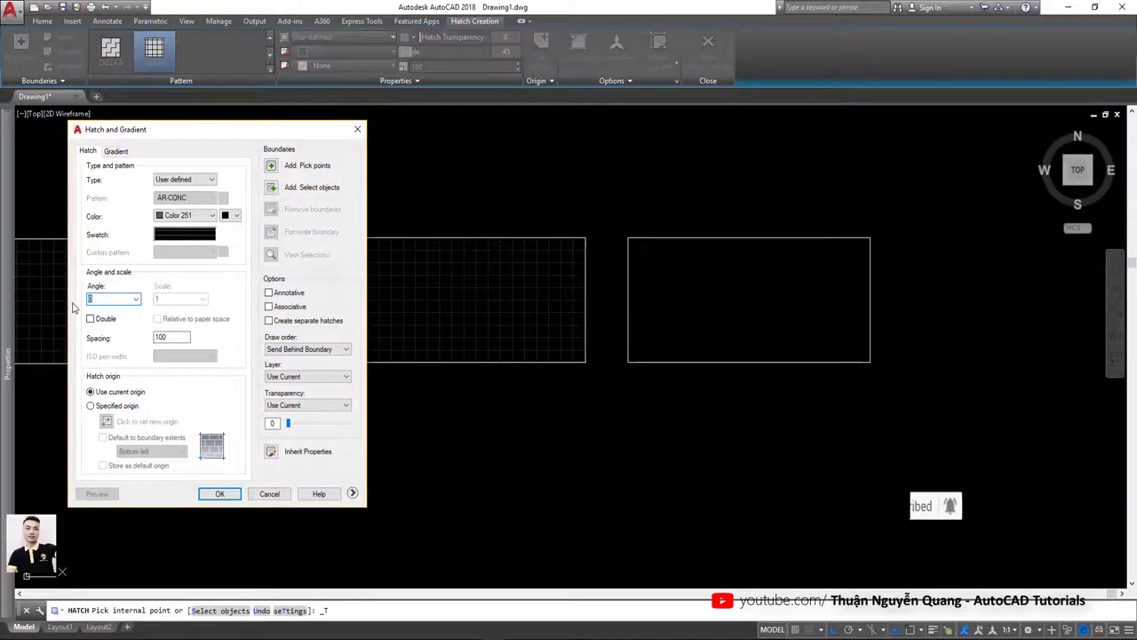
type("90")
left_click(273, 167)
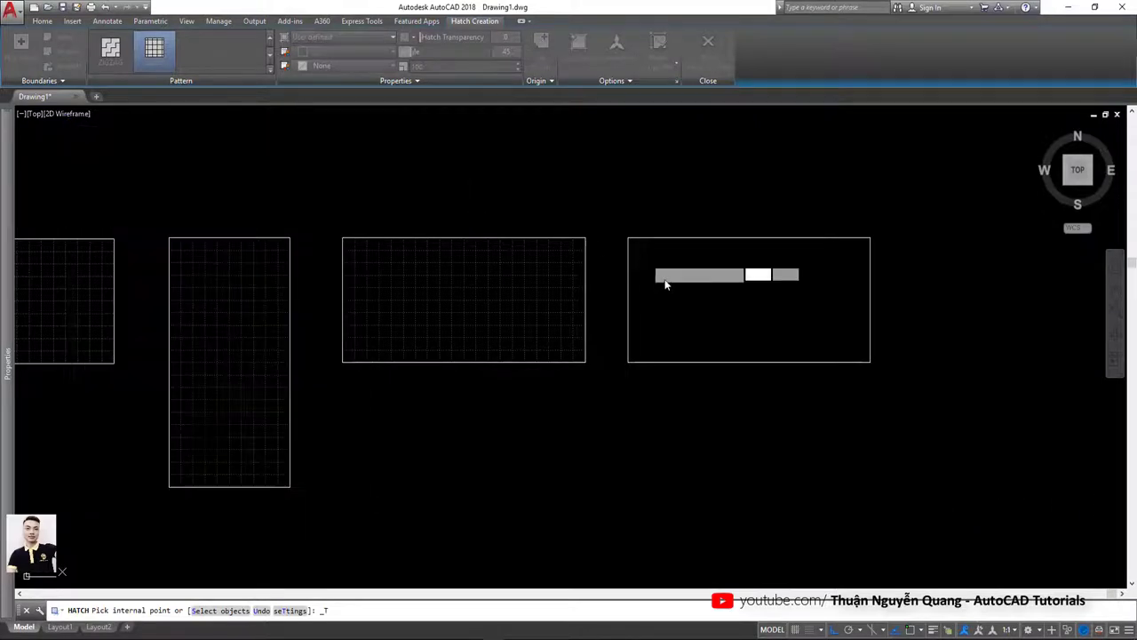
left_click(675, 304)
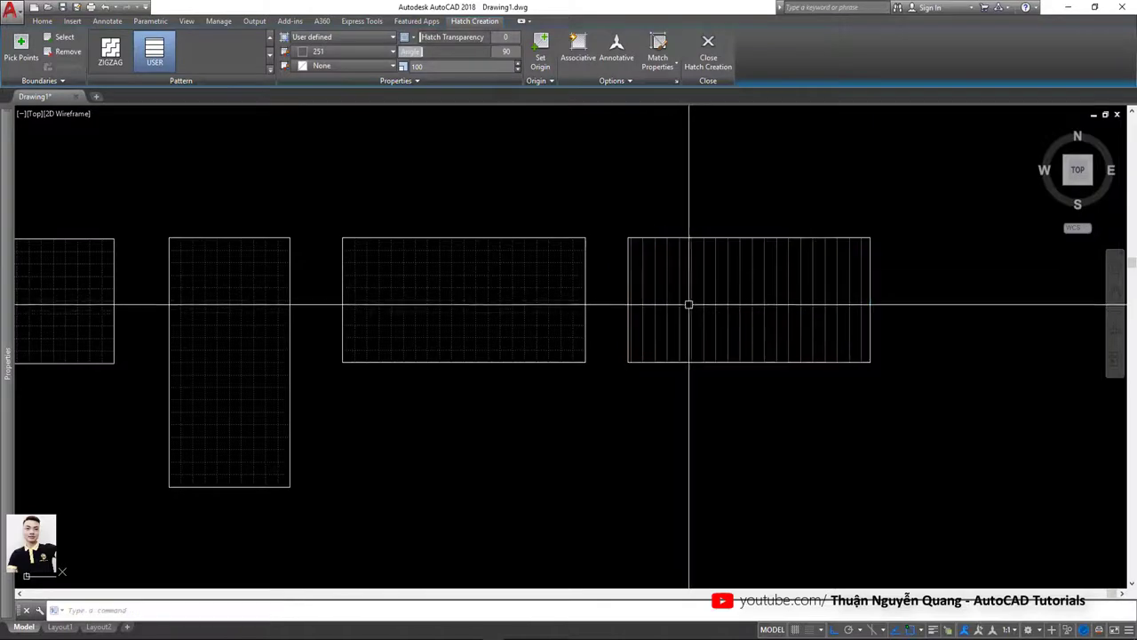
key("Return")
left_click(680, 278)
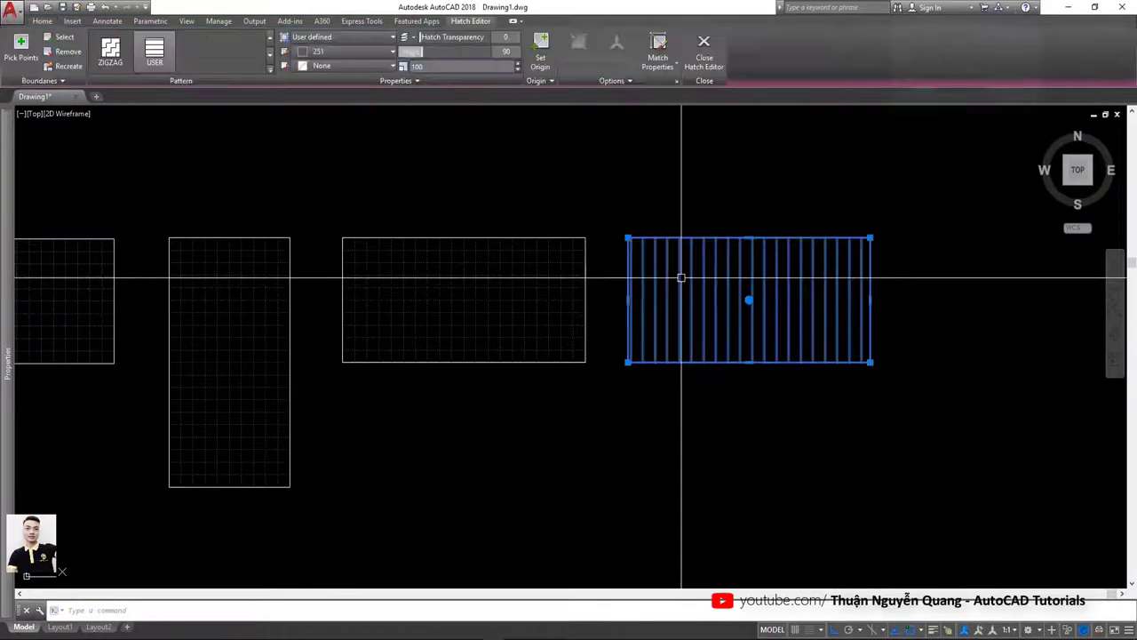
key("Delete")
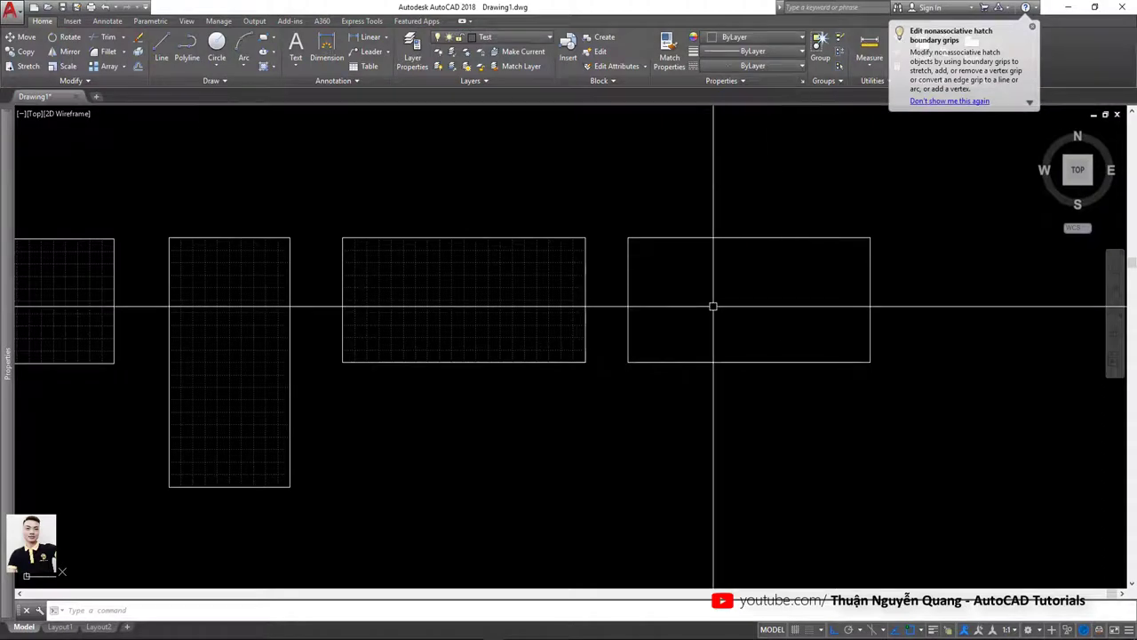
Hatch the fifth rectangle with 90° vertical lines, origin at its top-left corner
type("h")
key("Return")
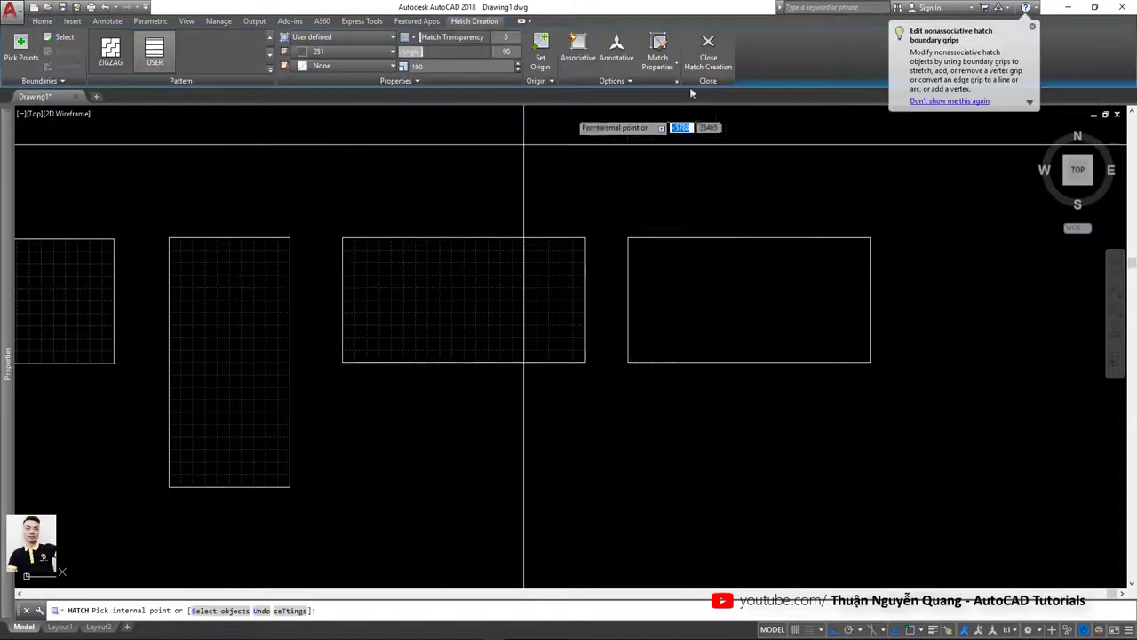
left_click(671, 81)
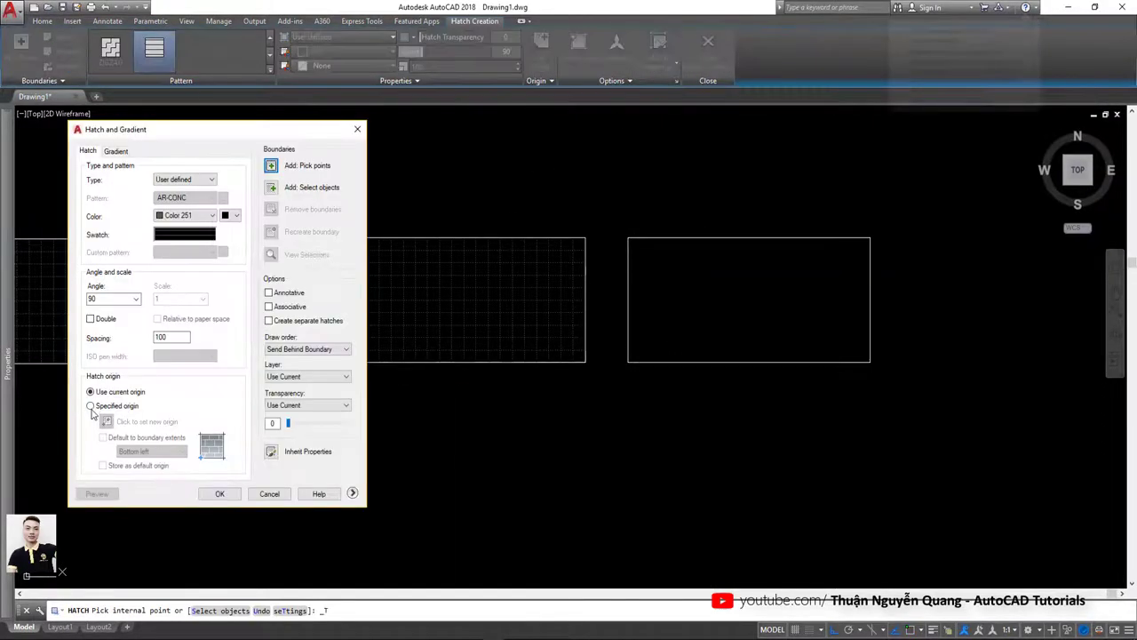
left_click(93, 405)
left_click(148, 423)
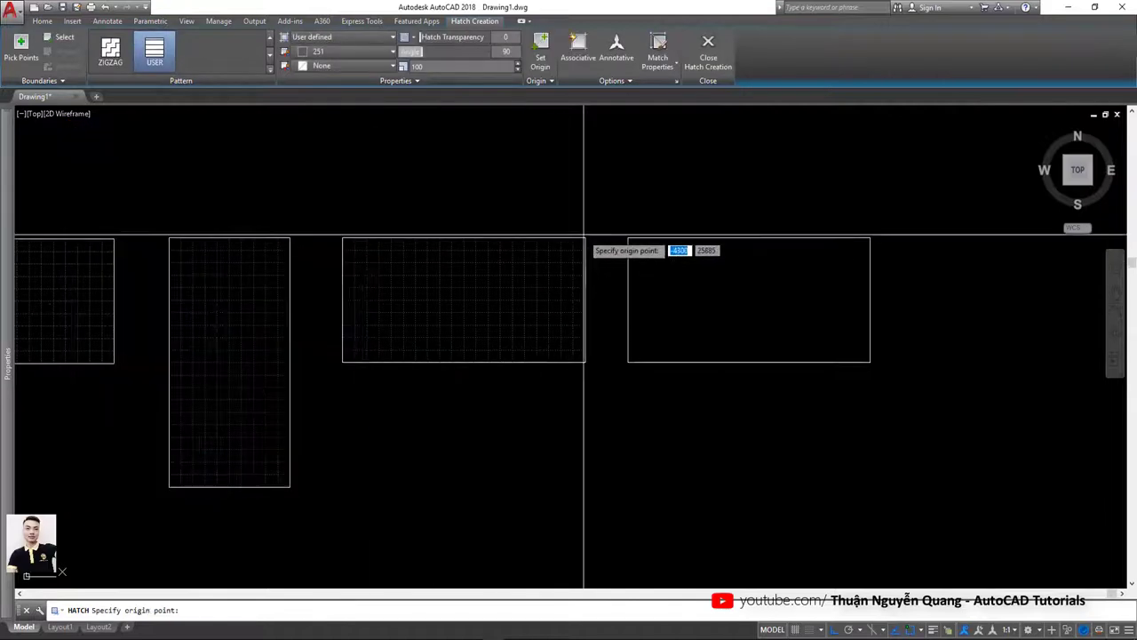
left_click(628, 238)
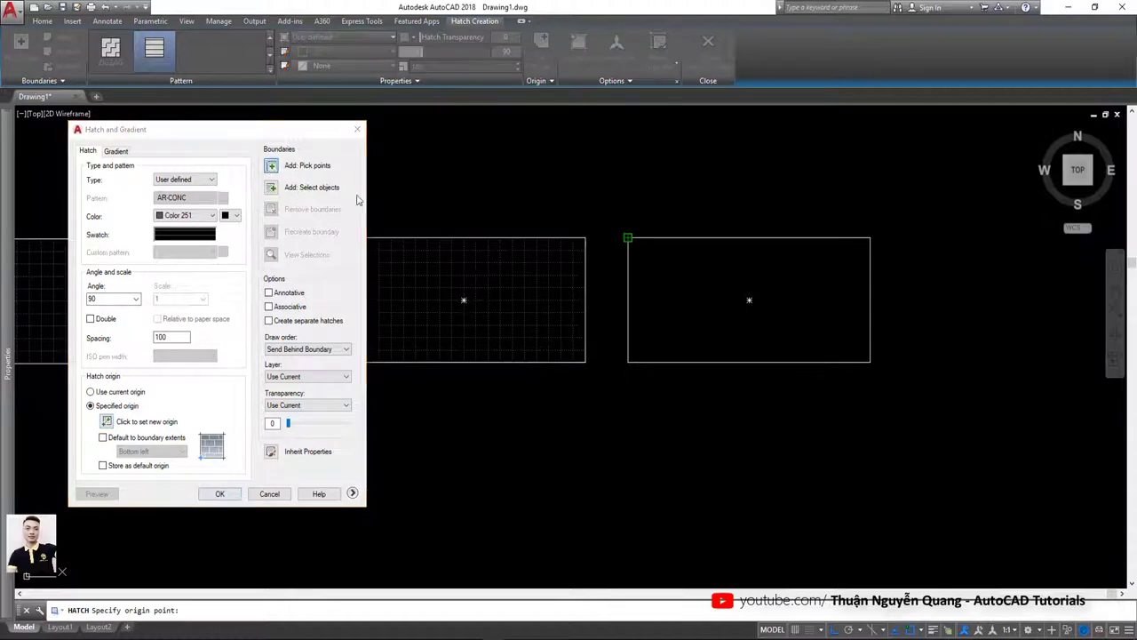
left_click(302, 165)
left_click(681, 289)
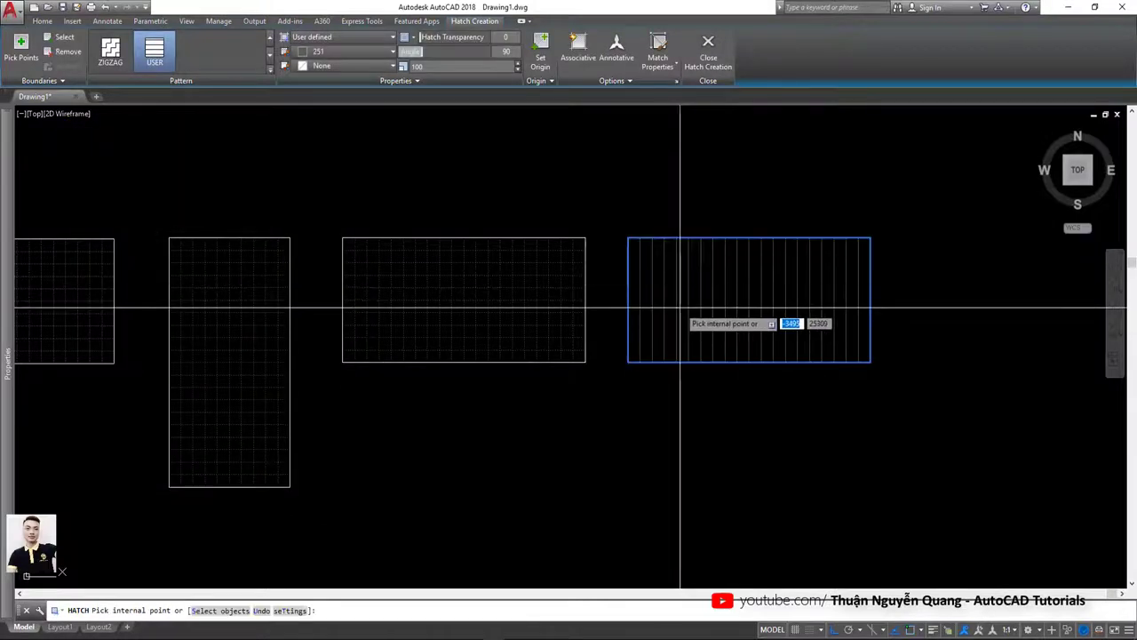
key("Return")
Explode the vertical-line hatch and set the resulting lines' linetype to ByLayer
scroll(666, 247, "up", 2)
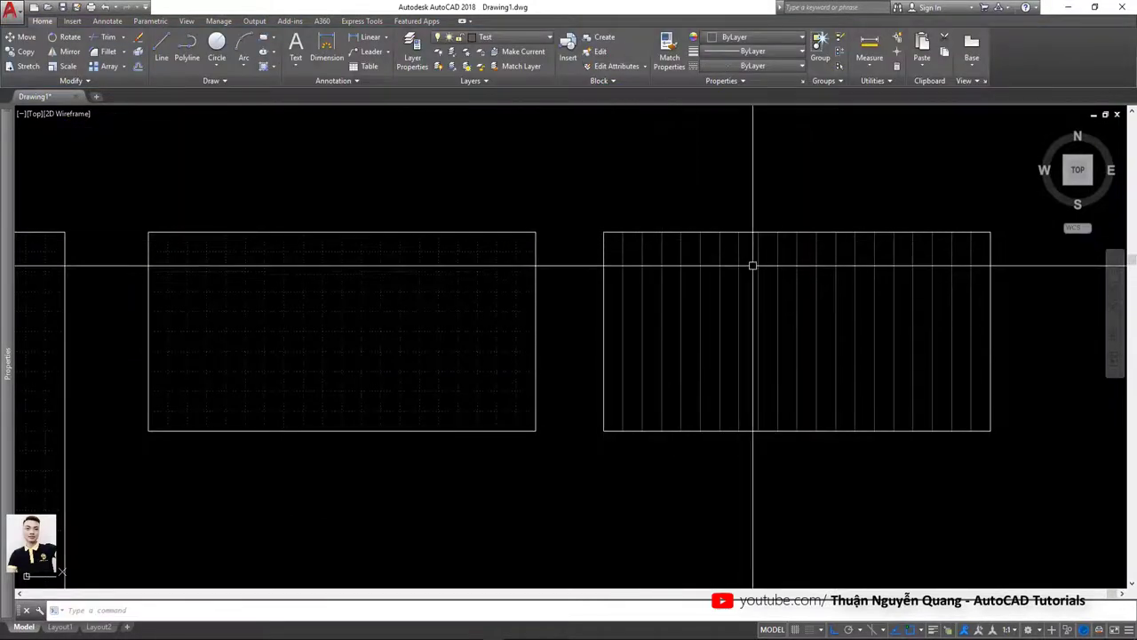
left_click(820, 283)
left_click(782, 284)
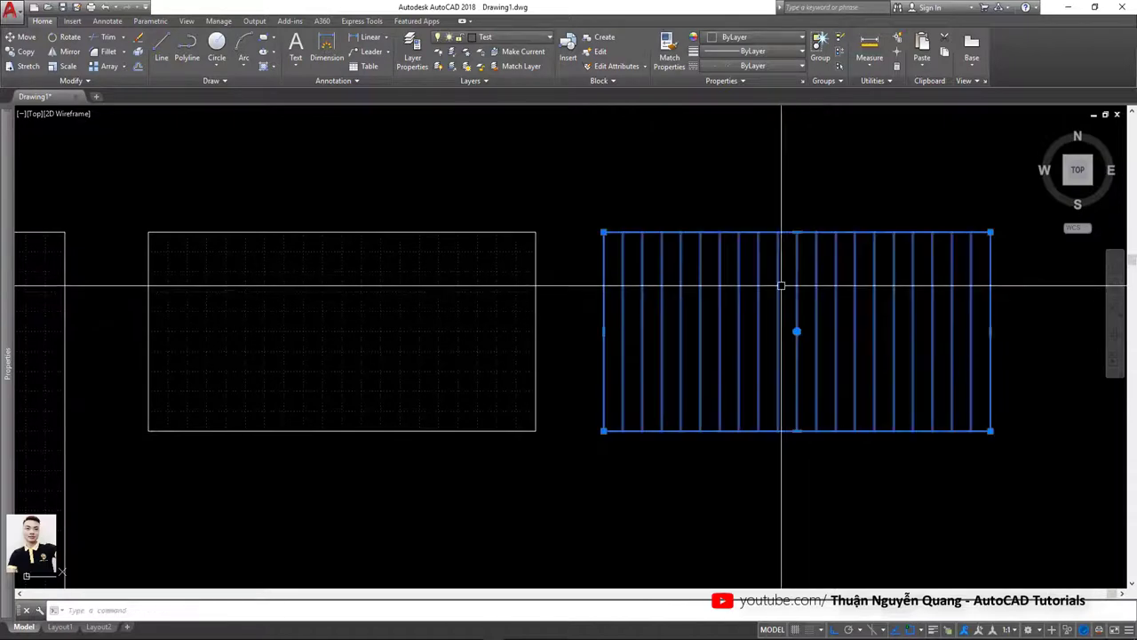
key("Escape")
left_click(974, 285)
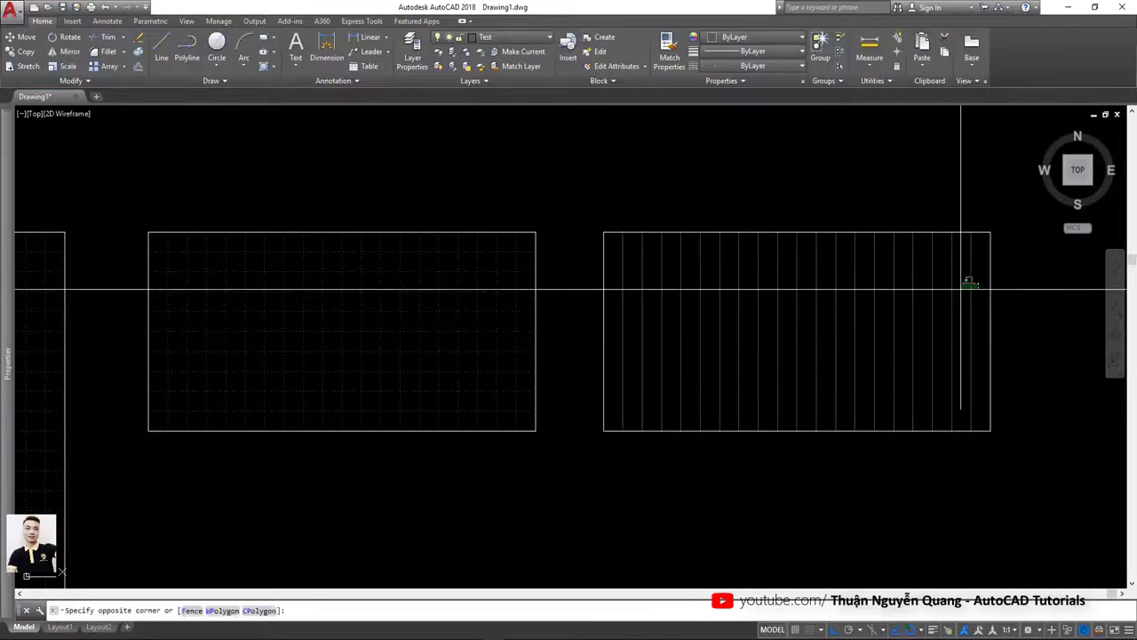
left_click(622, 350)
left_click(759, 66)
left_click(754, 80)
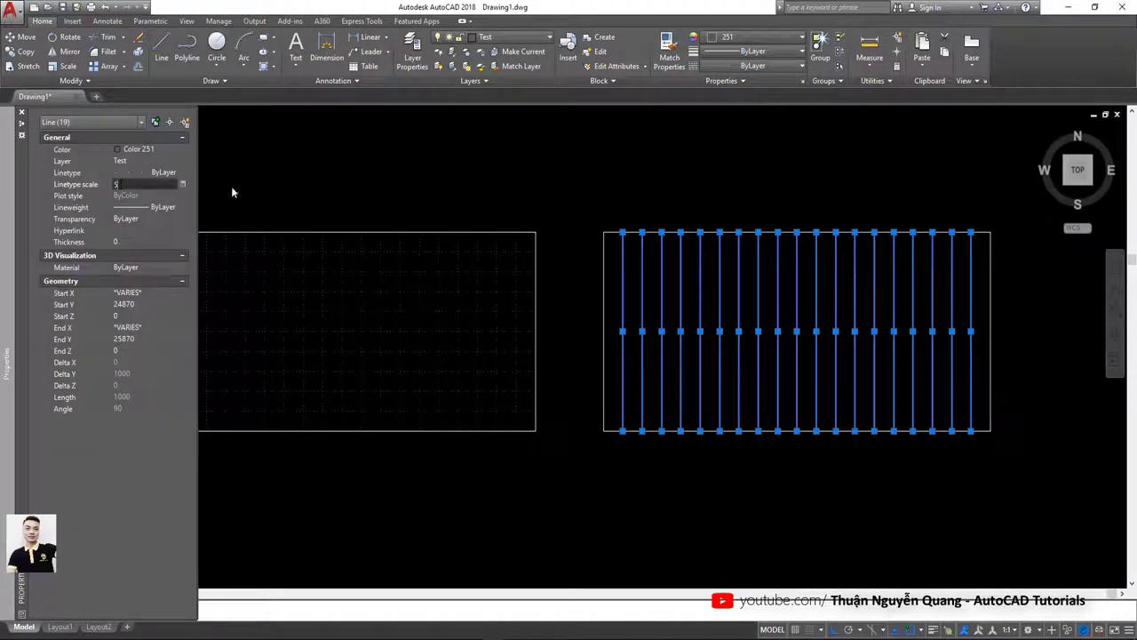
left_click(21, 113)
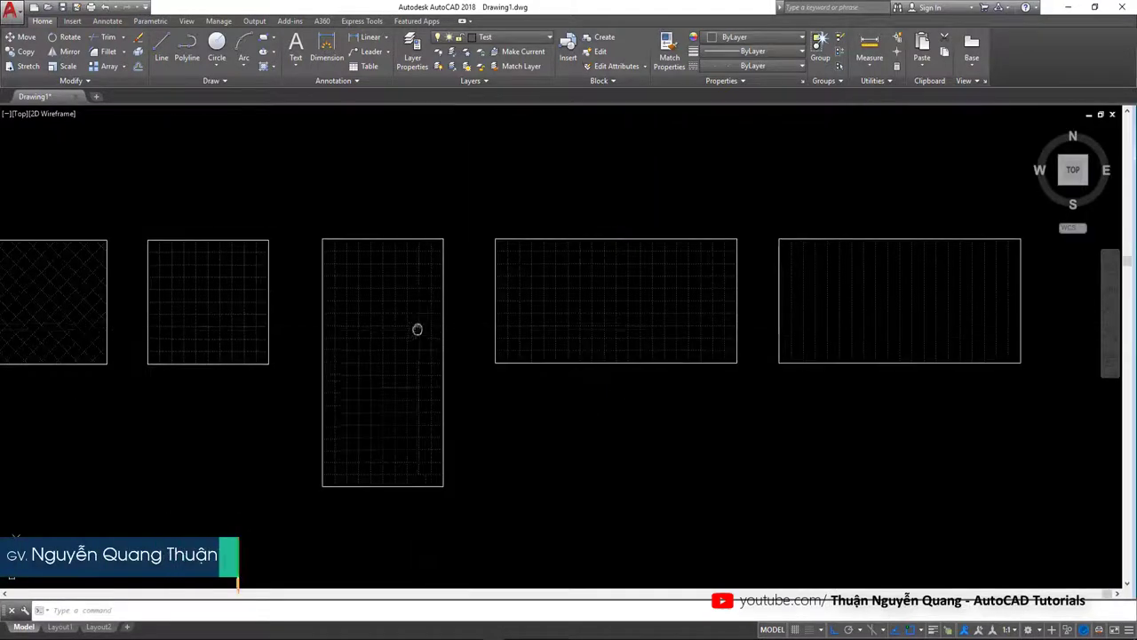
Pan and zoom to bring all five hatched rectangles into view
middle_click_drag(416, 330, 568, 328)
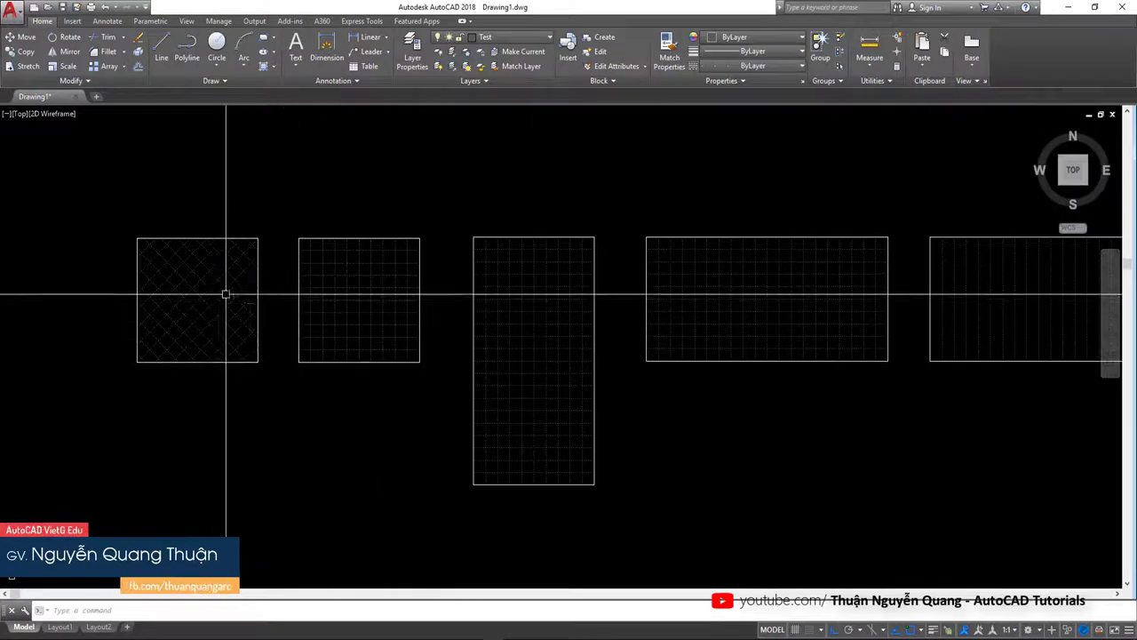
mouse_move(584, 277)
middle_mouse_down()
mouse_move(645, 276)
mouse_move(439, 282)
middle_mouse_up()
scroll(528, 292, "down", 2)
scroll(453, 315, "up", 2)
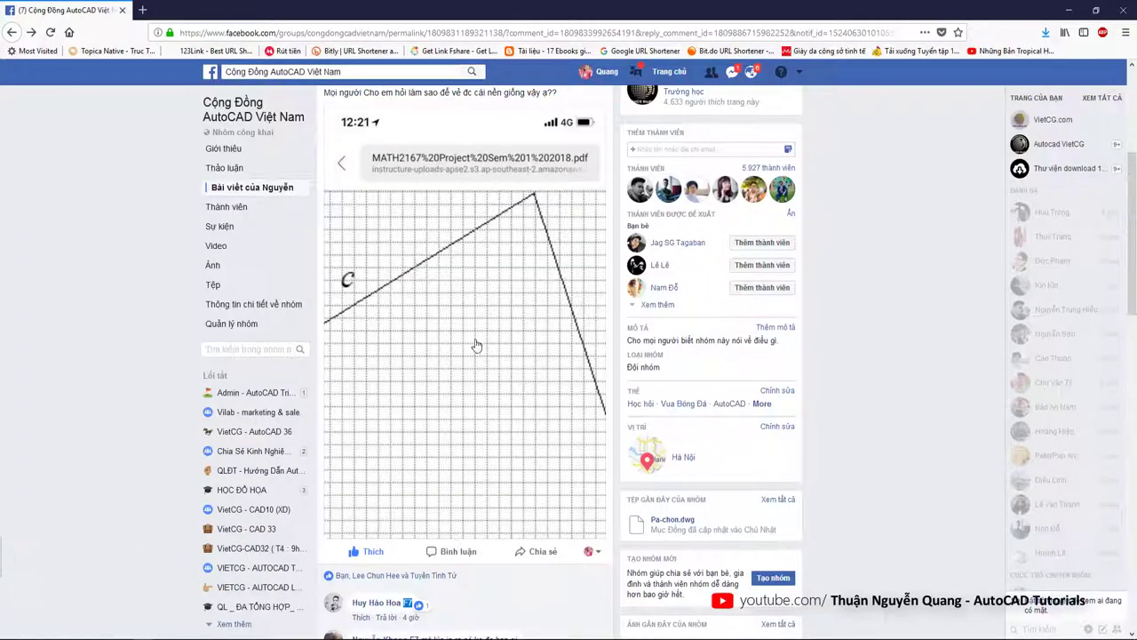
scroll(489, 316, "up", 2)
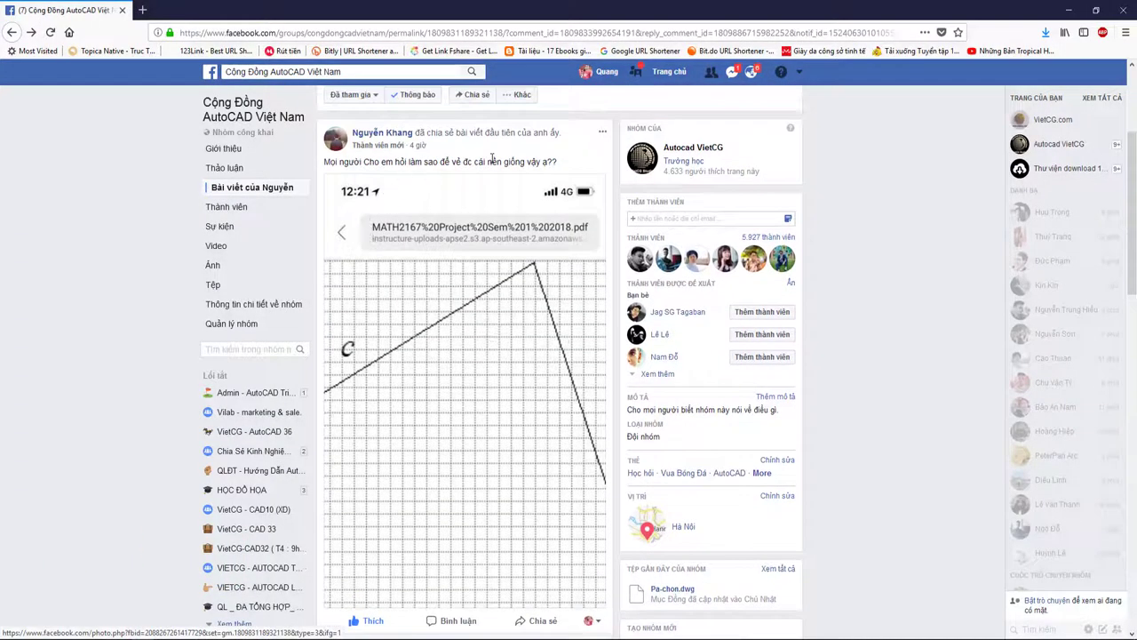
scroll(530, 308, "down", 4)
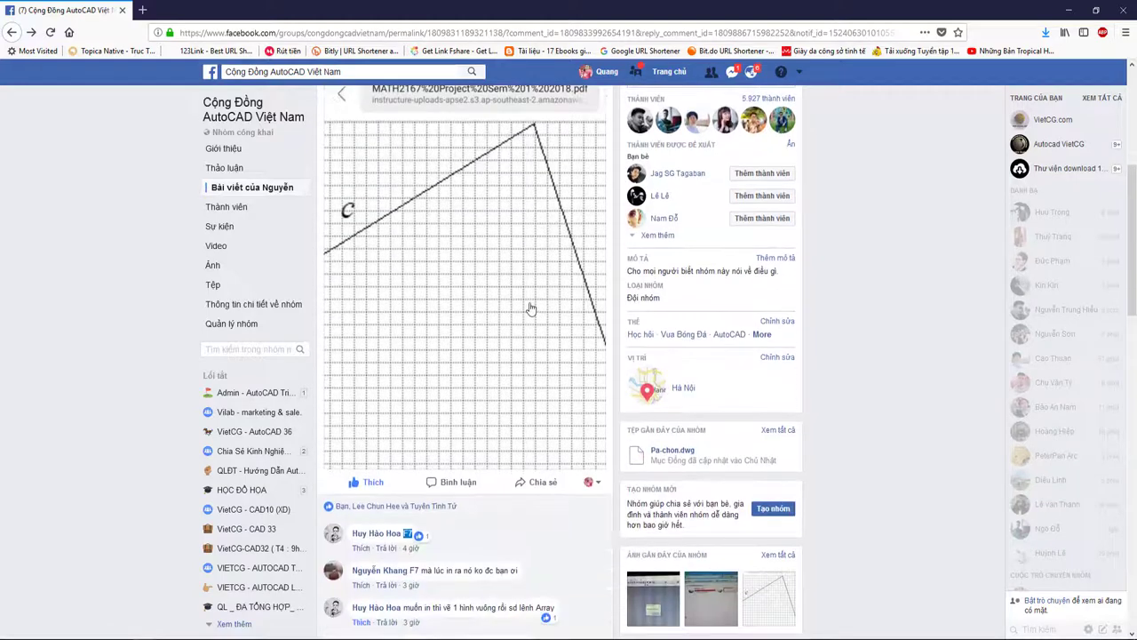
scroll(520, 298, "up", 2)
scroll(513, 293, "up", 2)
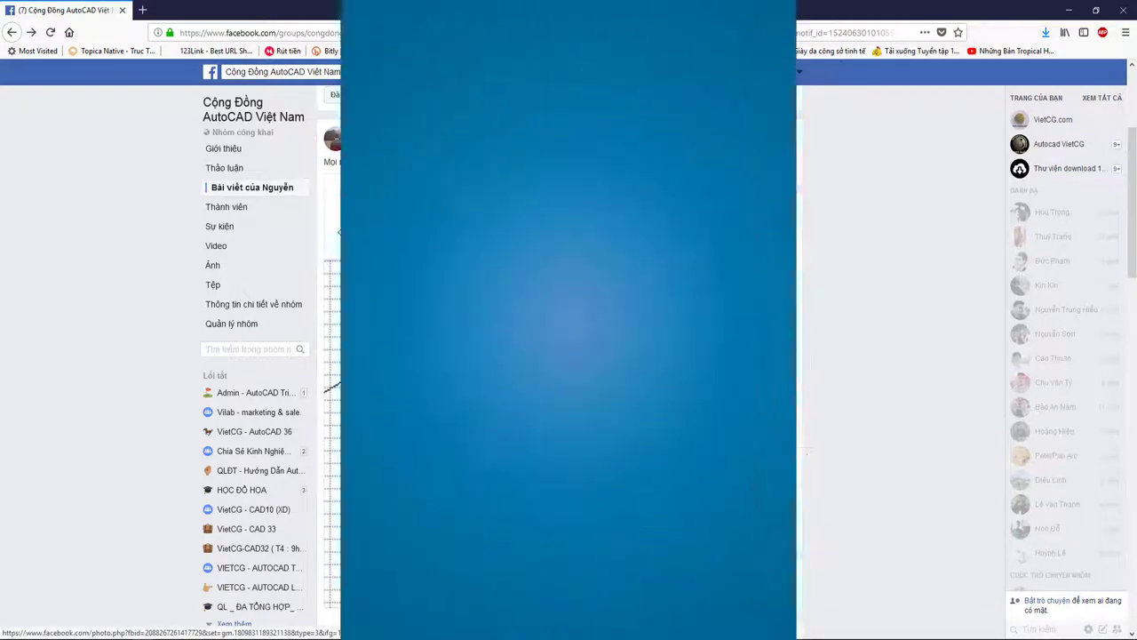